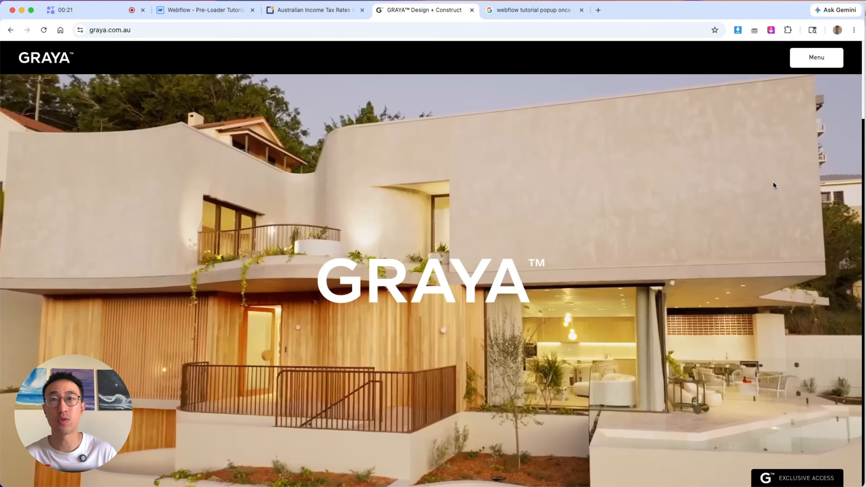
- Switch to the Webflow pre-loader tutorial project and browse its image assets
{"action": "key", "text": "super+r"}
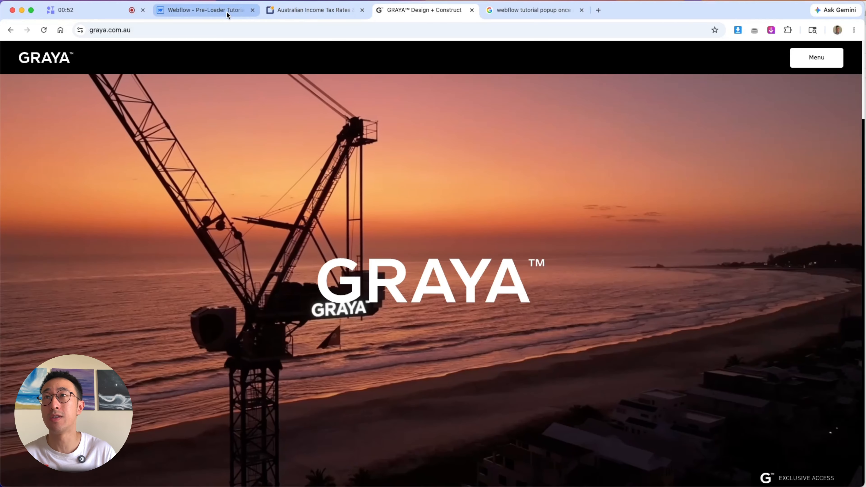
{"action": "left_click", "coordinate": [218, 10]}
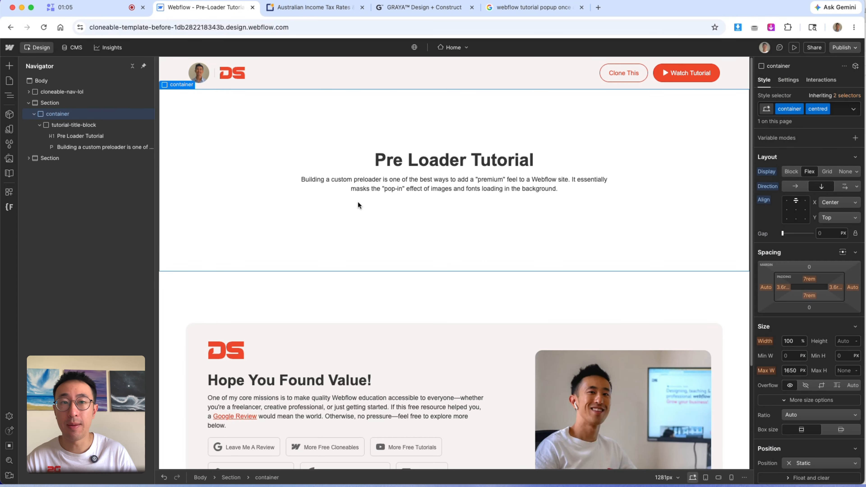
{"action": "left_click", "coordinate": [9, 159]}
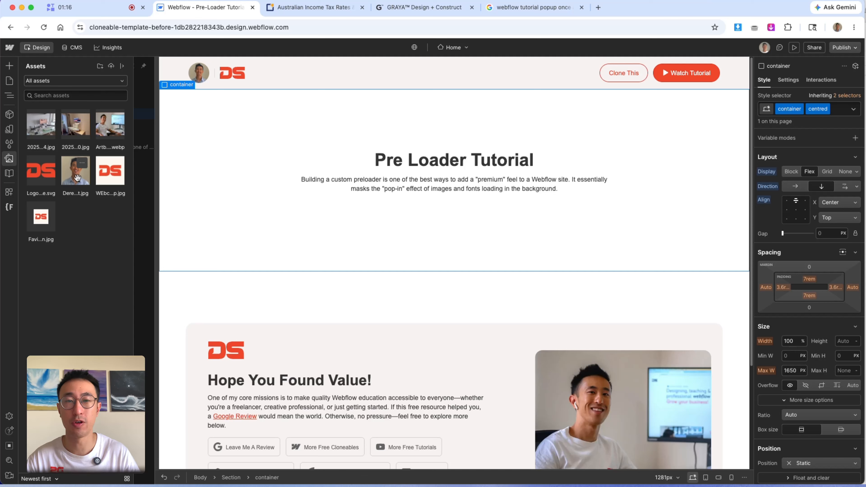
{"action": "key", "text": "z"}
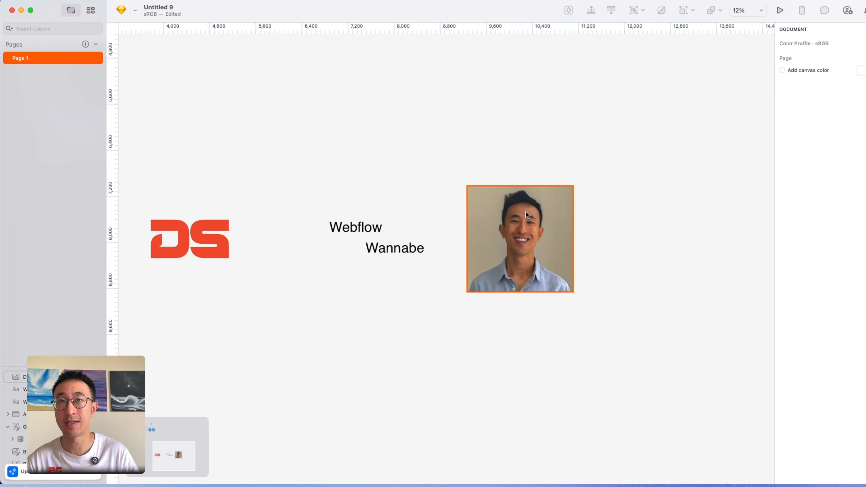
- Examine the pre-loader design mockup with the DS logo, text and headshot in Sketch
{"action": "left_click_drag", "start_coordinate": [364, 177], "coordinate": [468, 216]}
{"action": "left_click_drag", "start_coordinate": [315, 276], "coordinate": [378, 276]}
{"action": "left_click_drag", "start_coordinate": [288, 310], "coordinate": [348, 245]}
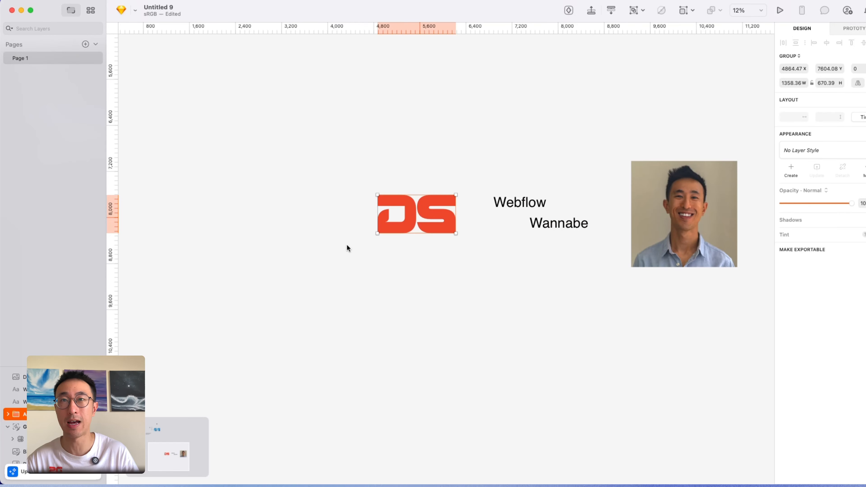
{"action": "left_click_drag", "start_coordinate": [429, 250], "coordinate": [479, 281]}
{"action": "scroll", "coordinate": [392, 297], "scroll_direction": "right", "scroll_amount": 4}
{"action": "left_click", "coordinate": [400, 275]}
{"action": "scroll", "coordinate": [454, 293], "scroll_direction": "right", "scroll_amount": 5}
{"action": "left_click", "coordinate": [465, 286]}
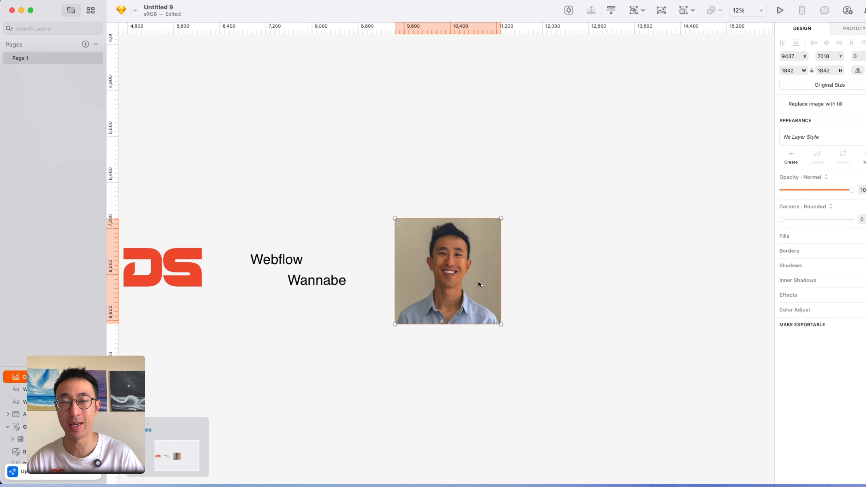
{"action": "key", "text": "super+Tab"}
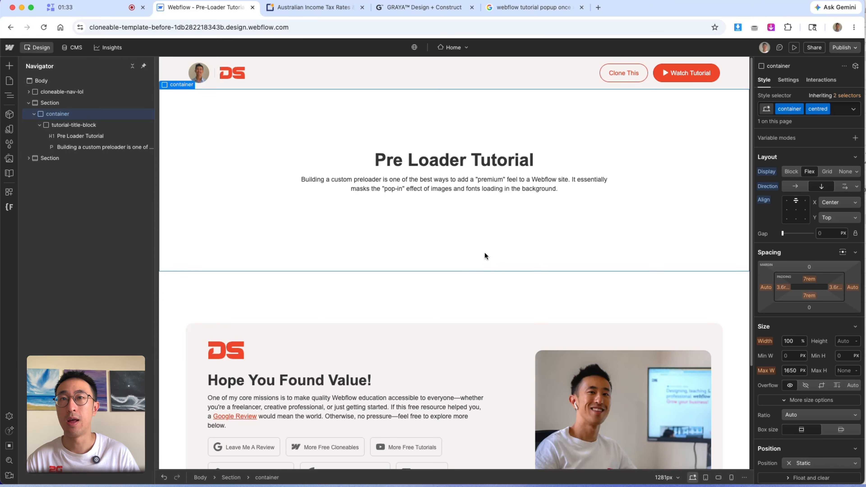
- Add a div block at the end of the body and give it the class pre-loader
{"action": "left_click", "coordinate": [114, 86]}
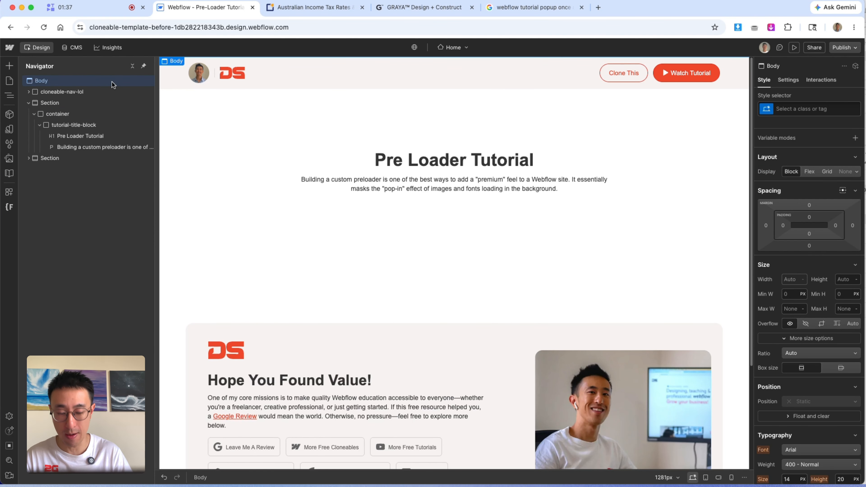
{"action": "key", "text": "super+e"}
{"action": "type", "text": "div"}
{"action": "key", "text": "Return"}
{"action": "key", "text": "super+Return"}
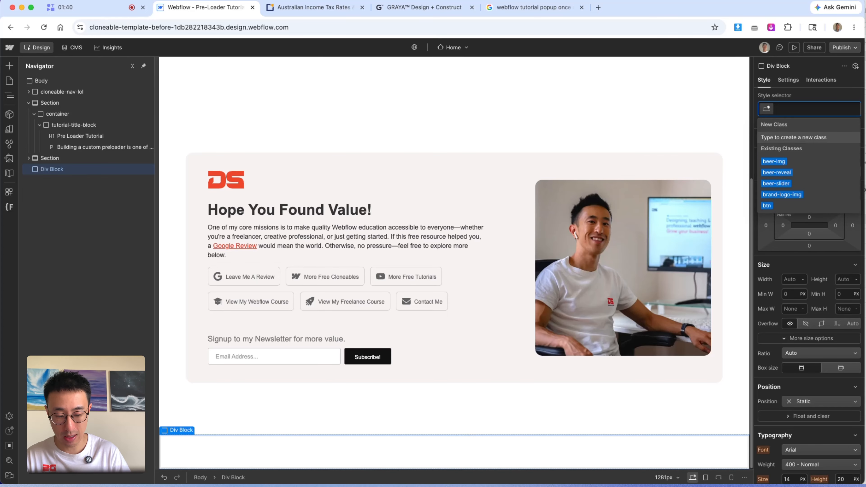
{"action": "type", "text": "pre-loader"}
{"action": "key", "text": "Return"}
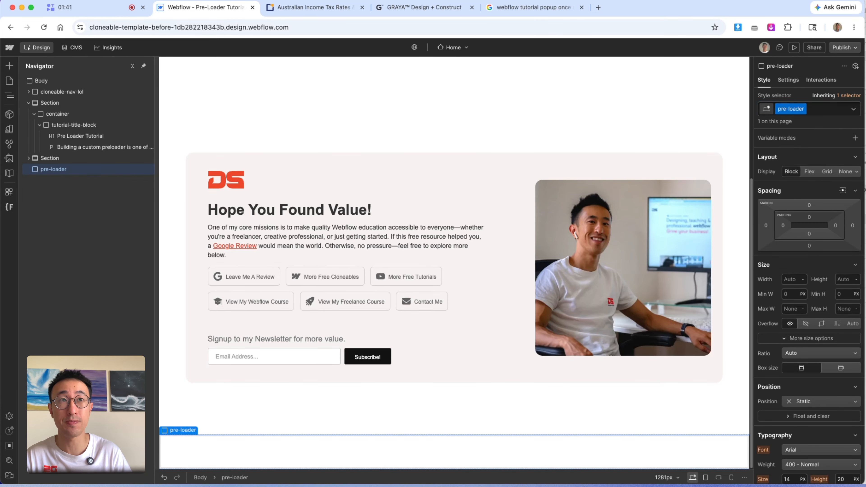
- Set the pre-loader's position to Fixed covering the full page, with z-index 9999
{"action": "left_click", "coordinate": [812, 402]}
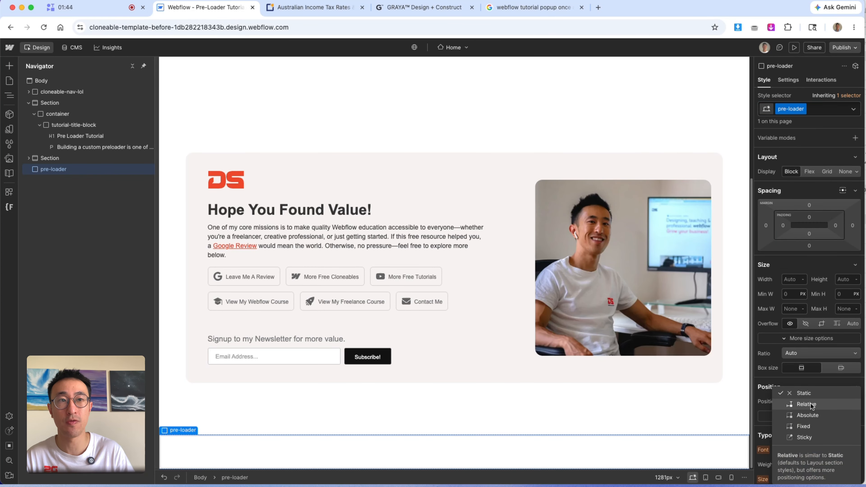
{"action": "left_click", "coordinate": [809, 427]}
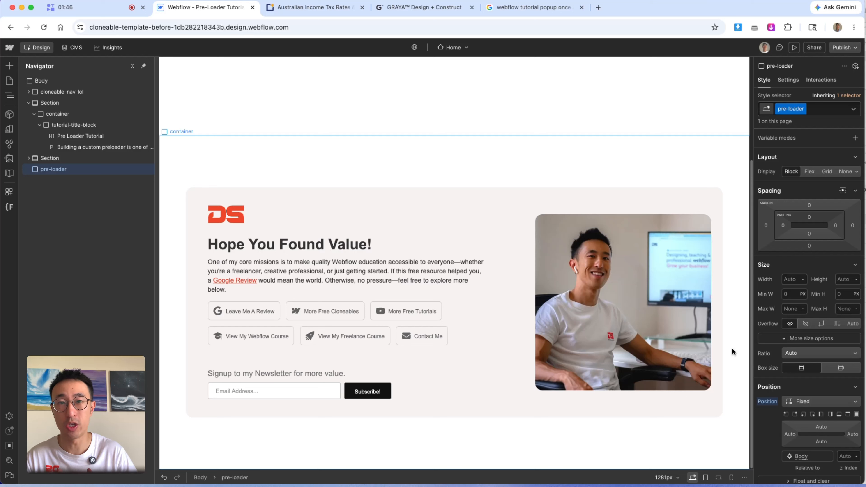
{"action": "left_click", "coordinate": [857, 414]}
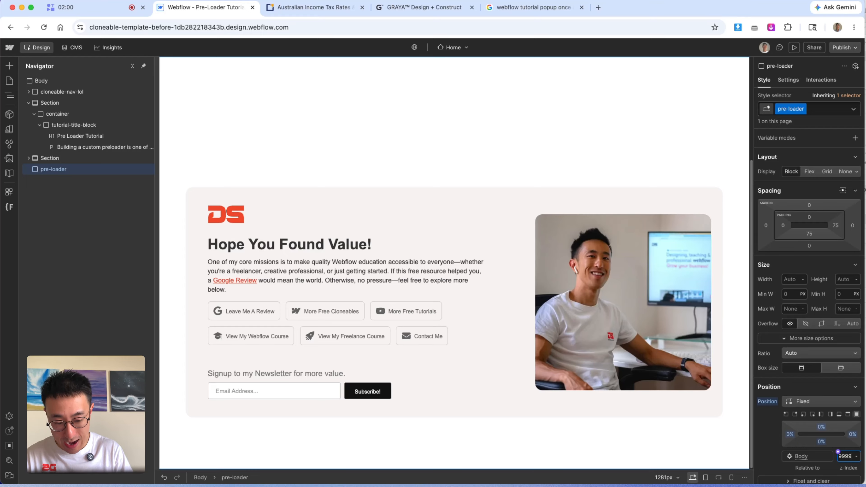
{"action": "key", "text": "Return"}
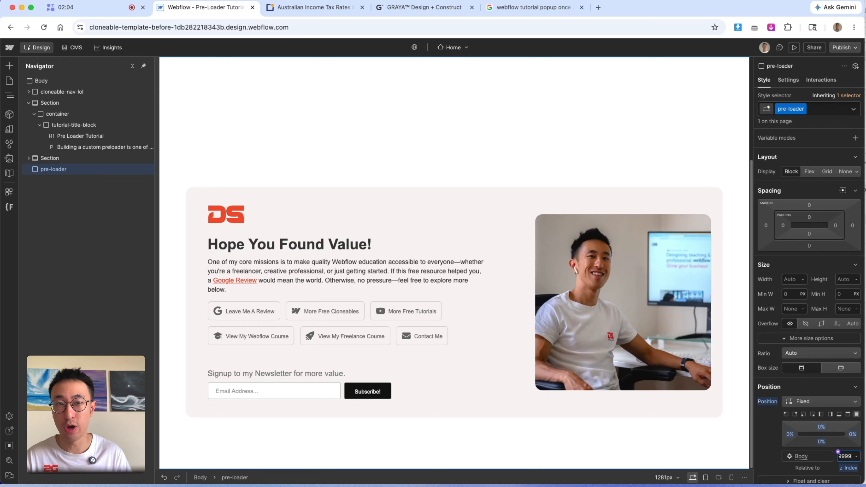
- Set the pre-loader's width to 100% and height to 100vh
{"action": "scroll", "coordinate": [826, 375], "scroll_direction": "down", "scroll_amount": 1}
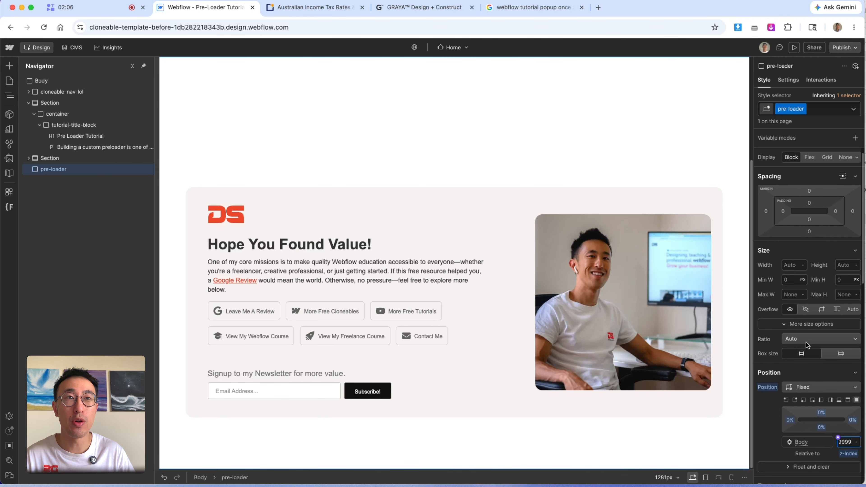
{"action": "left_click", "coordinate": [795, 265]}
{"action": "type", "text": "100%"}
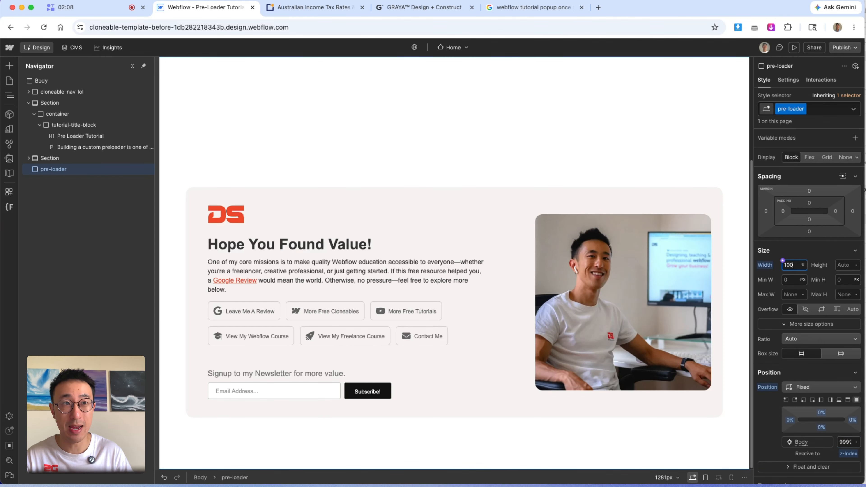
{"action": "key", "text": "Tab"}
{"action": "type", "text": "100vh"}
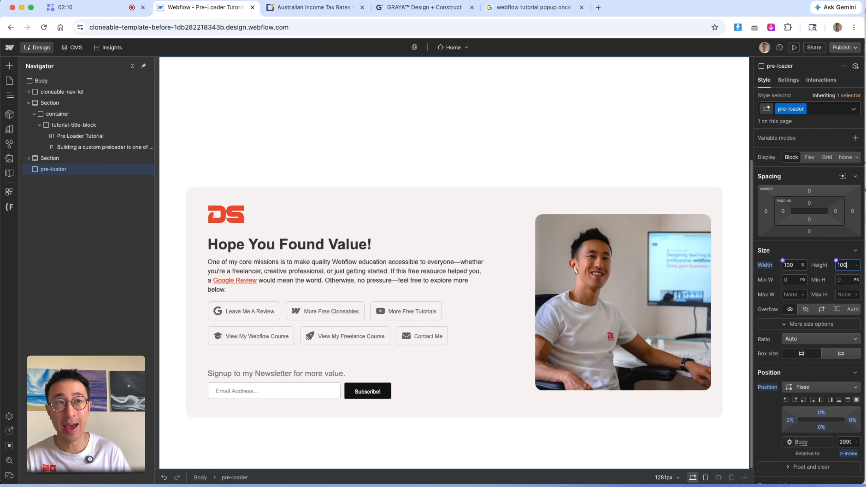
{"action": "key", "text": "Return"}
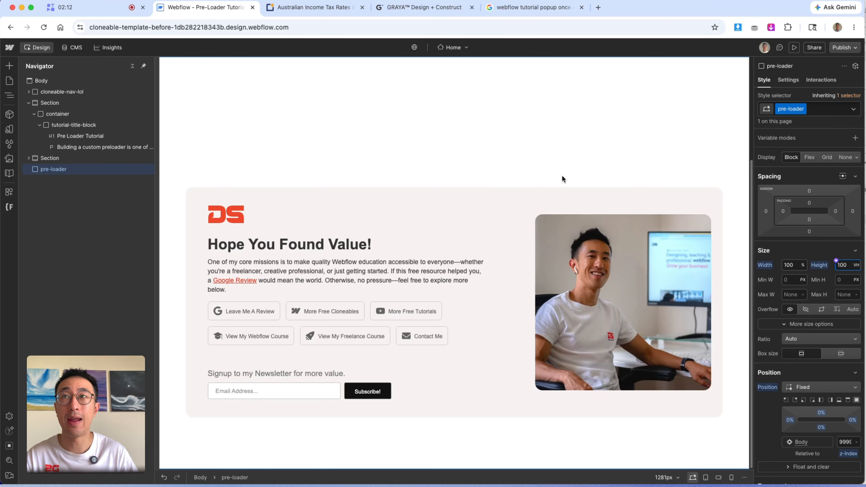
- Set the pre-loader's background color to #ececec
{"action": "scroll", "coordinate": [796, 335], "scroll_direction": "down", "scroll_amount": 10}
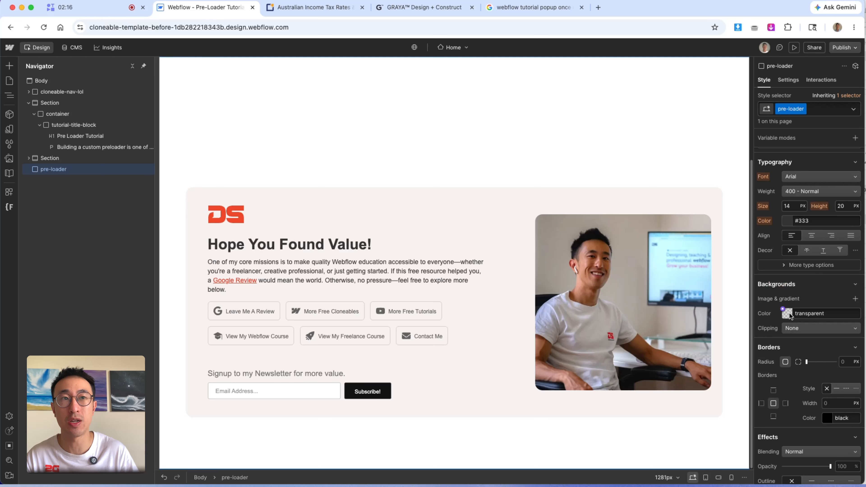
{"action": "left_click", "coordinate": [787, 311]}
{"action": "left_click", "coordinate": [755, 324]}
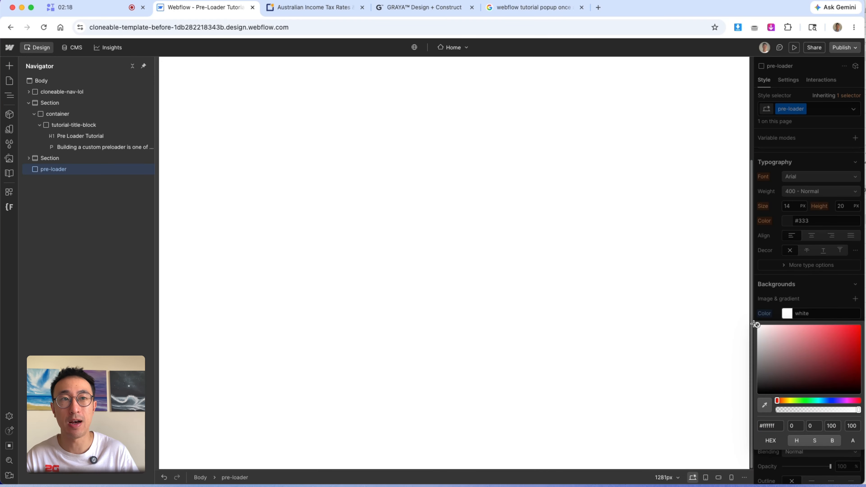
{"action": "left_click_drag", "start_coordinate": [756, 325], "coordinate": [757, 329]}
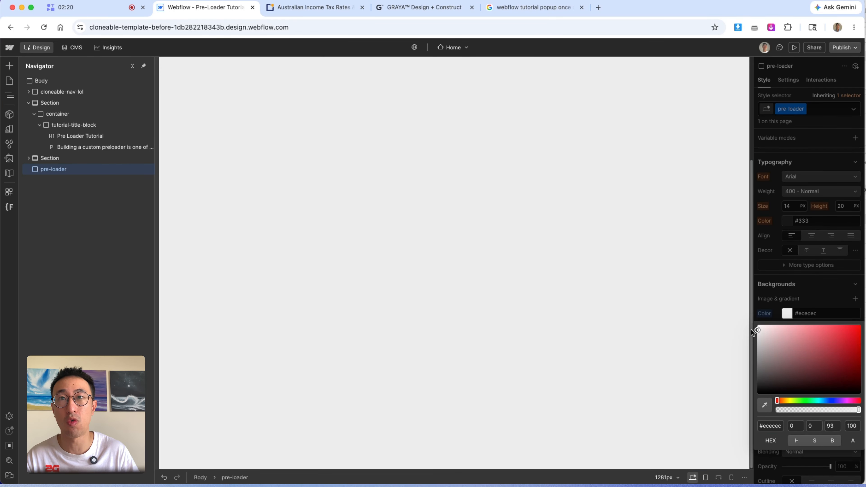
{"action": "left_click", "coordinate": [792, 282]}
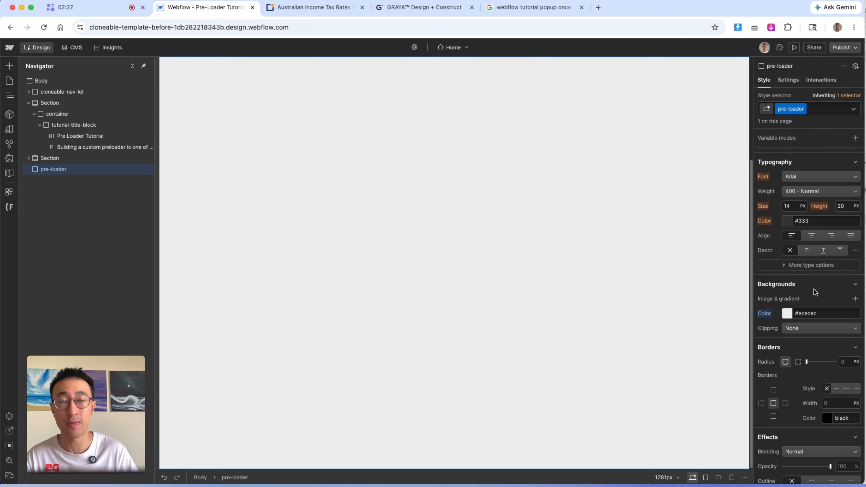
- Make the pre-loader a flex container centering its content horizontally and vertically
{"action": "scroll", "coordinate": [815, 290], "scroll_direction": "up", "scroll_amount": 10}
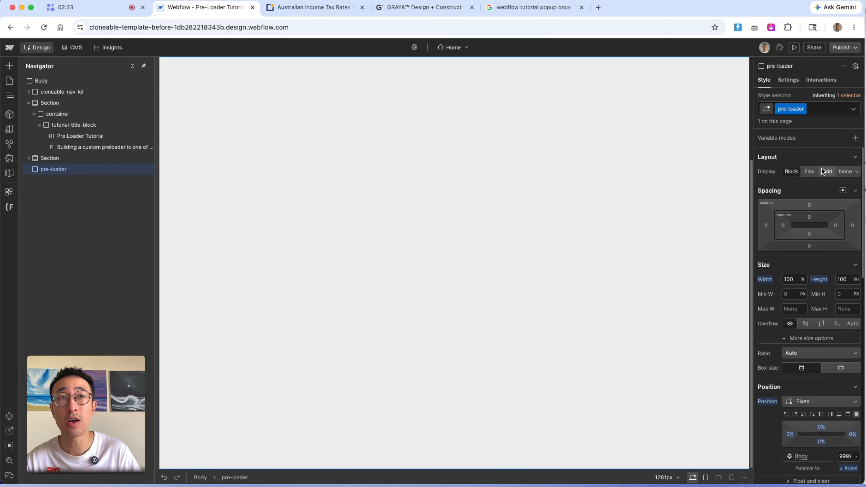
{"action": "left_click", "coordinate": [810, 172]}
{"action": "left_click", "coordinate": [797, 210]}
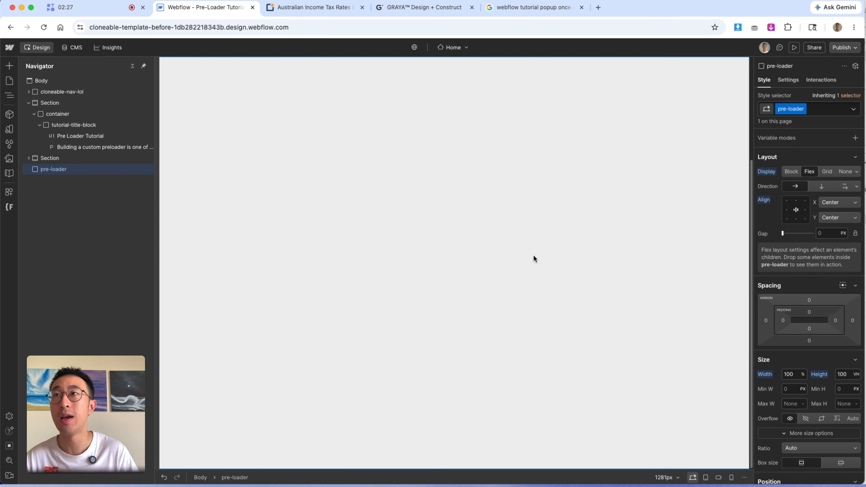
- Add an image inside the pre-loader with class pre-loader-img and set it to the DS logo asset
{"action": "key", "text": "super+k"}
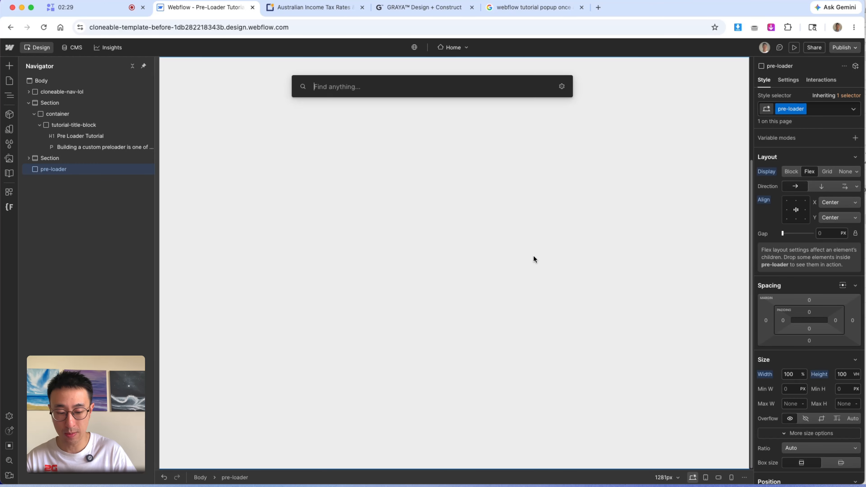
{"action": "type", "text": "image"}
{"action": "key", "text": "Return"}
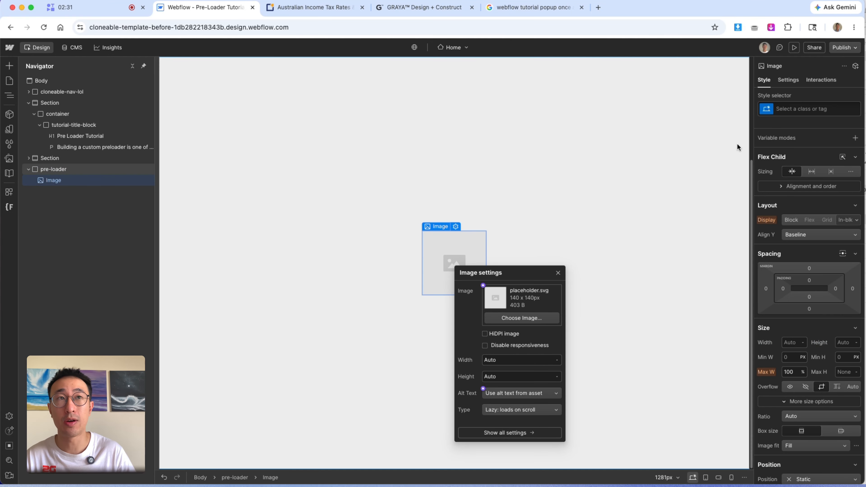
{"action": "left_click", "coordinate": [808, 112]}
{"action": "type", "text": "pre-loader-img"}
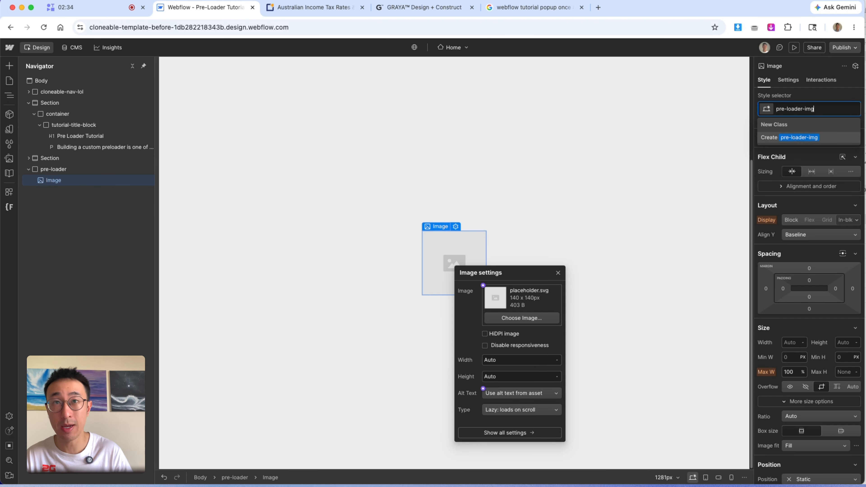
{"action": "key", "text": "Return"}
{"action": "left_click", "coordinate": [489, 302]}
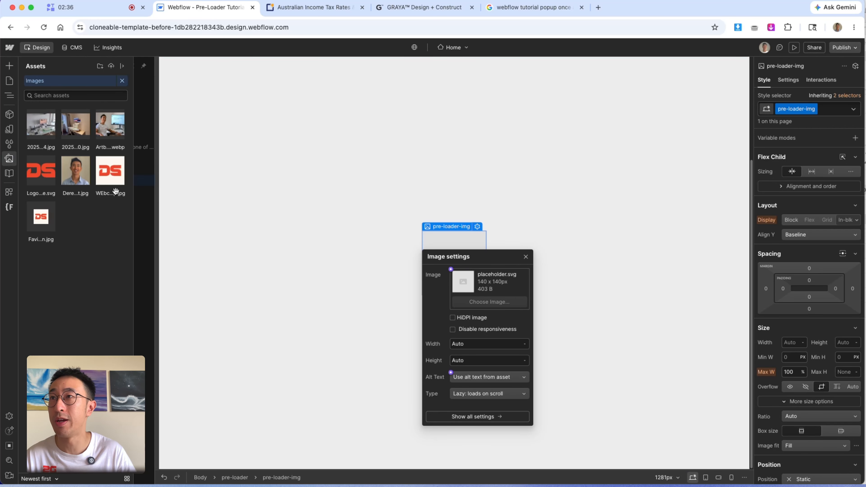
{"action": "left_click", "coordinate": [116, 191]}
{"action": "left_click", "coordinate": [469, 191]}
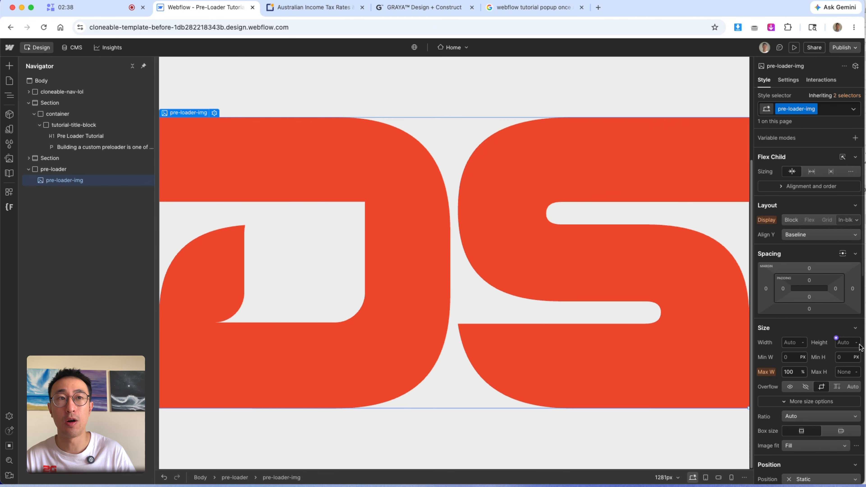
- Set the logo image's height to 5 rem
{"action": "left_click", "coordinate": [848, 343]}
{"action": "type", "text": "5re"}
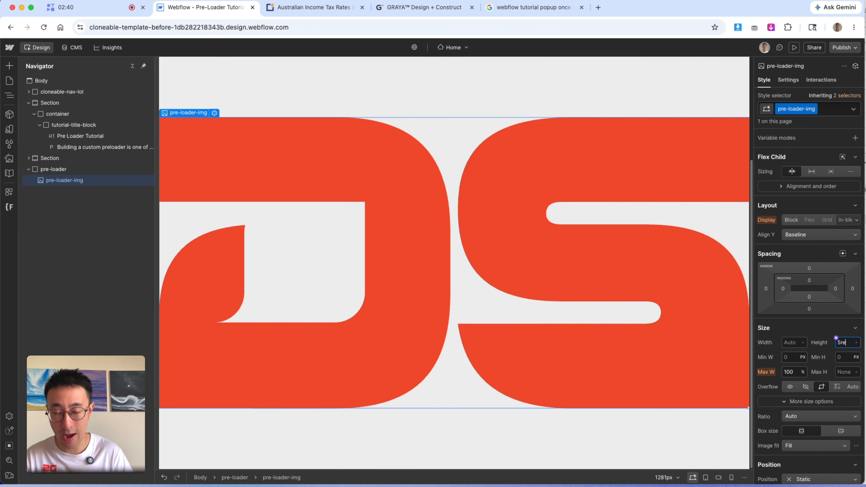
{"action": "type", "text": "m"}
{"action": "key", "text": "Return"}
{"action": "left_click", "coordinate": [628, 257]}
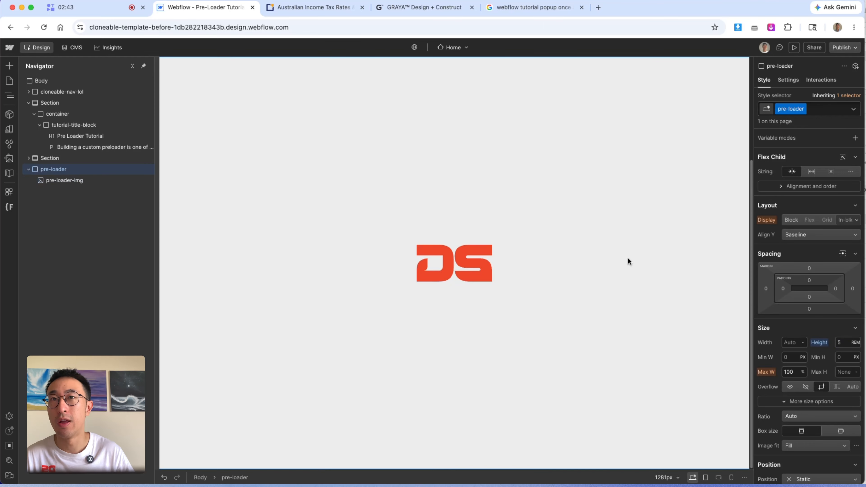
- Add a second image in the pre-loader with class pre-loader-headshot-img and set it to the headshot photo
{"action": "key", "text": "super+e"}
{"action": "type", "text": "imaghe"}
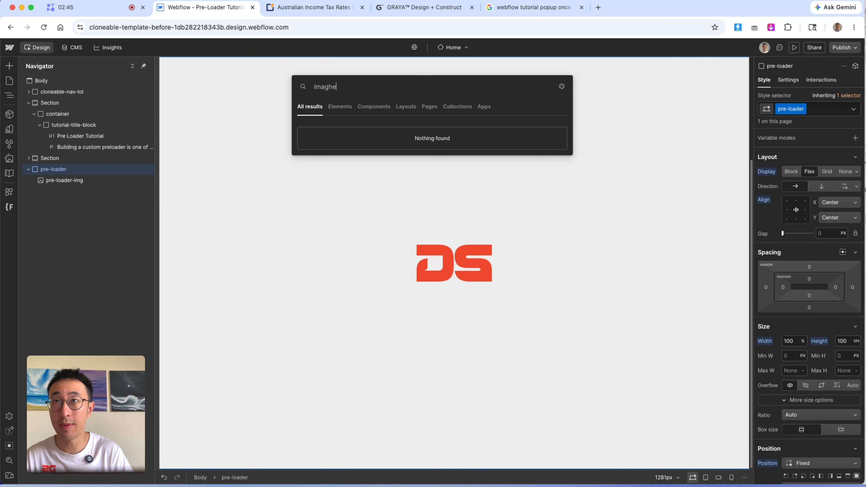
{"action": "key", "text": "BackSpace"}
{"action": "key", "text": "Return"}
{"action": "key", "text": "super+Return"}
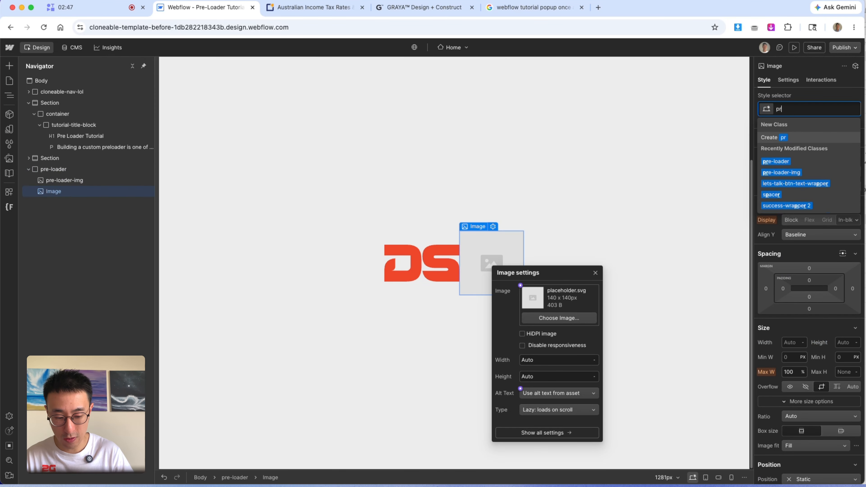
{"action": "type", "text": "pre-loader-headshot-img"}
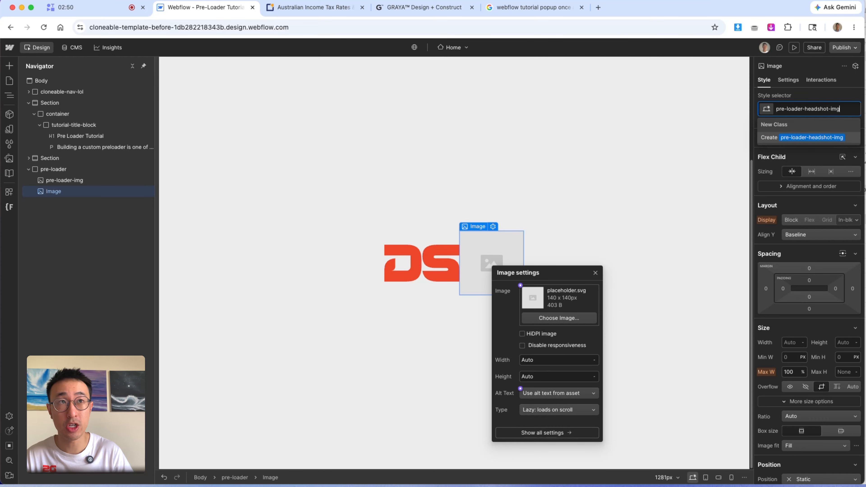
{"action": "key", "text": "Return"}
{"action": "left_click", "coordinate": [528, 302]}
{"action": "left_click", "coordinate": [79, 173]}
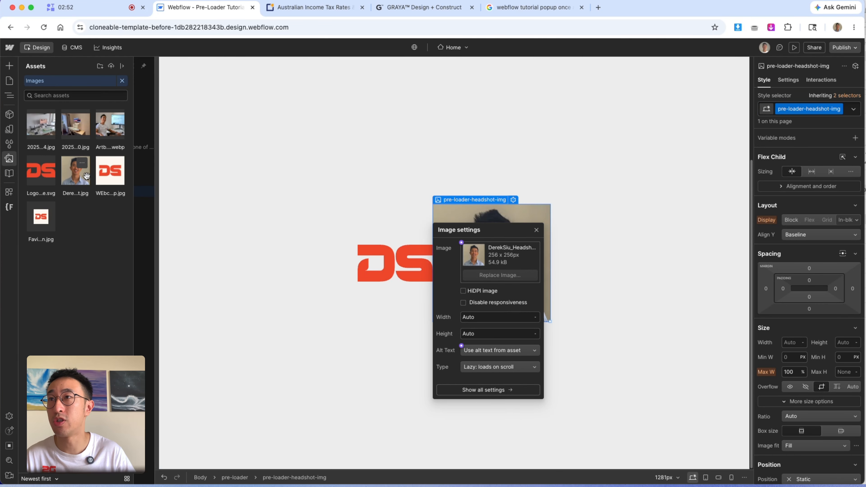
- Close the image settings and set the headshot image's height to 7.5 rem
{"action": "left_click", "coordinate": [503, 201]}
{"action": "left_click", "coordinate": [506, 222]}
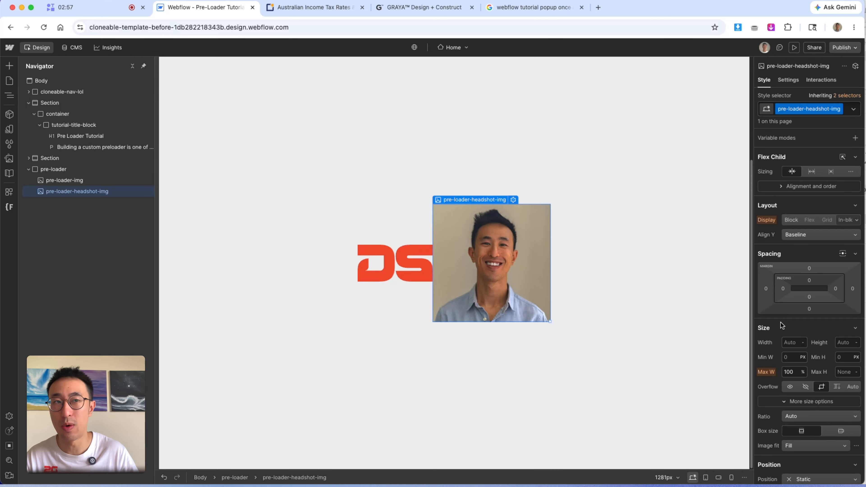
{"action": "left_click", "coordinate": [849, 344]}
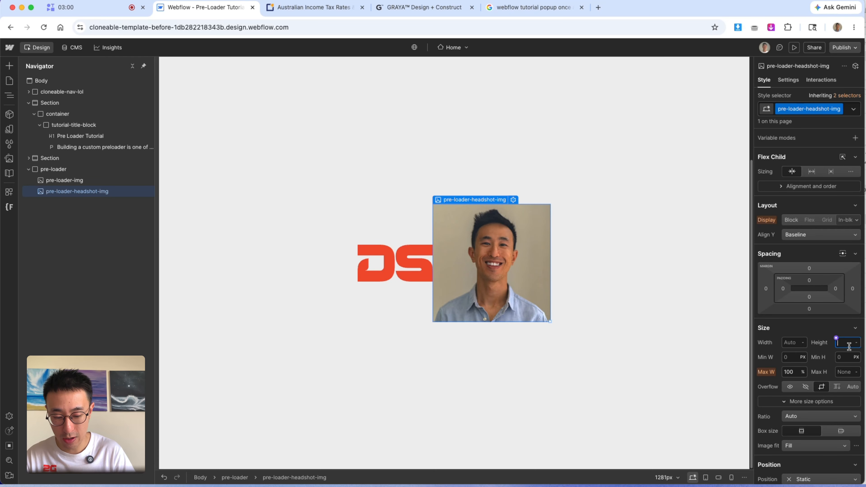
{"action": "type", "text": "7.5rem"}
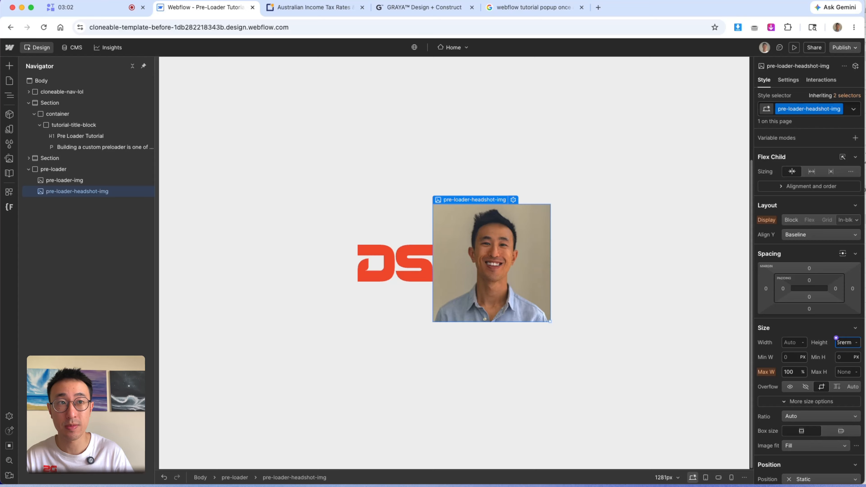
{"action": "key", "text": "BackSpace"}
{"action": "key", "text": "BackSpace"}
{"action": "key", "text": "BackSpace"}
{"action": "key", "text": "BackSpace"}
{"action": "key", "text": "BackSpace"}
{"action": "type", "text": ".5"}
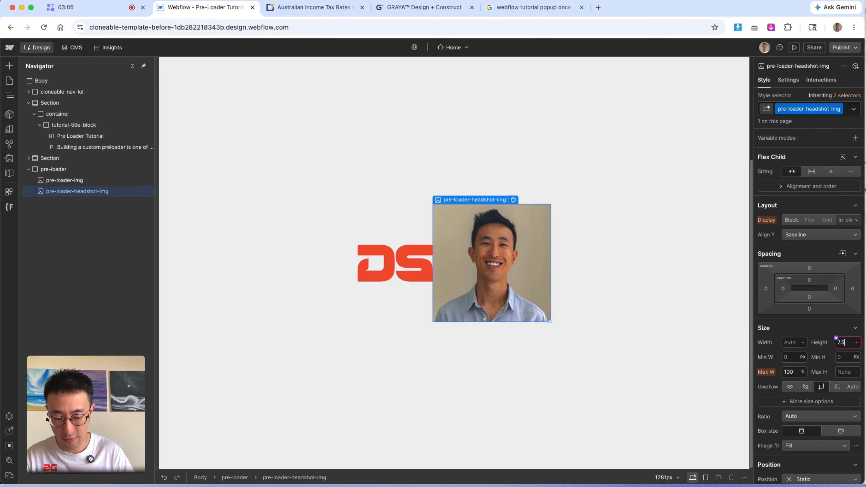
{"action": "type", "text": "rem"}
{"action": "key", "text": "Return"}
- Round the headshot into a circle with a 50vw corner radius and set its height to 16 rem
{"action": "scroll", "coordinate": [833, 376], "scroll_direction": "down", "scroll_amount": 15}
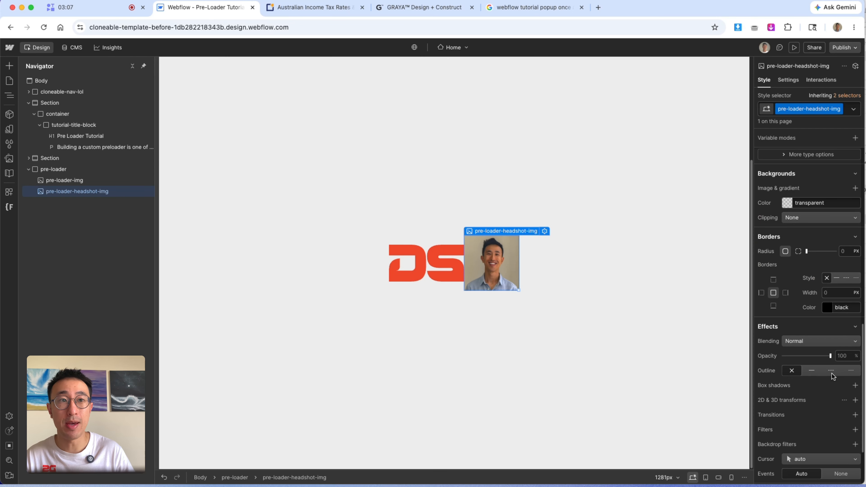
{"action": "type", "text": "50vw"}
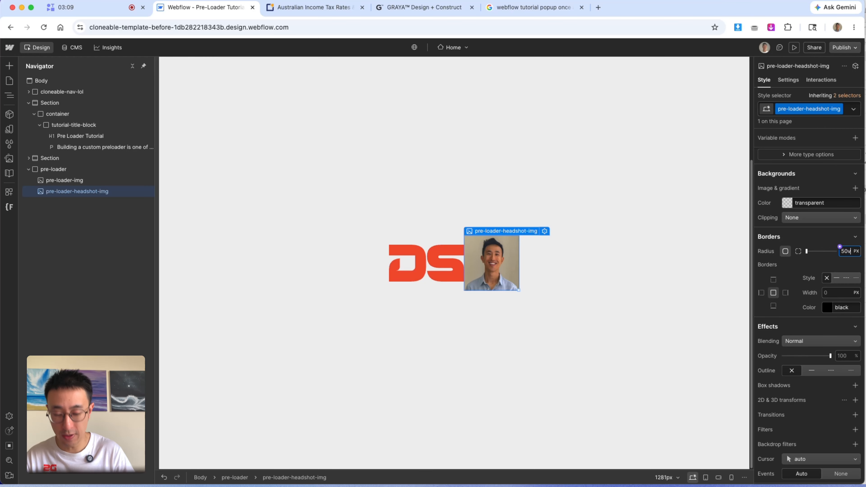
{"action": "key", "text": "Return"}
{"action": "scroll", "coordinate": [847, 253], "scroll_direction": "up", "scroll_amount": 10}
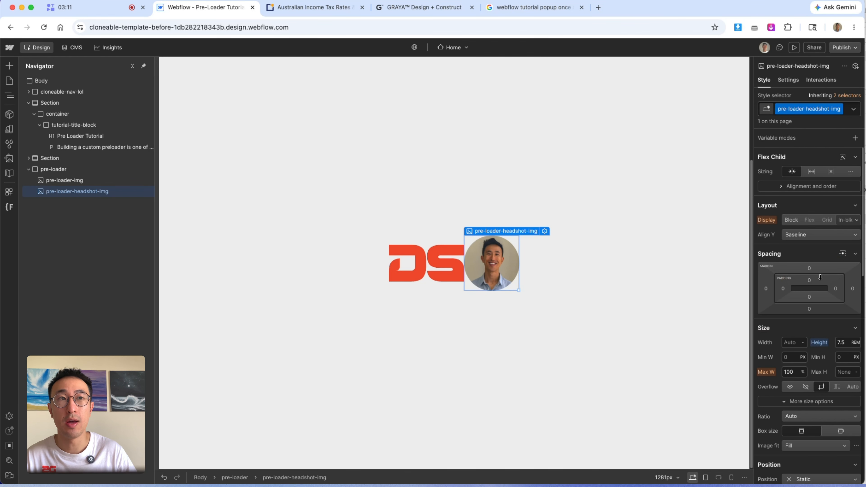
{"action": "type", "text": "16"}
{"action": "key", "text": "Return"}
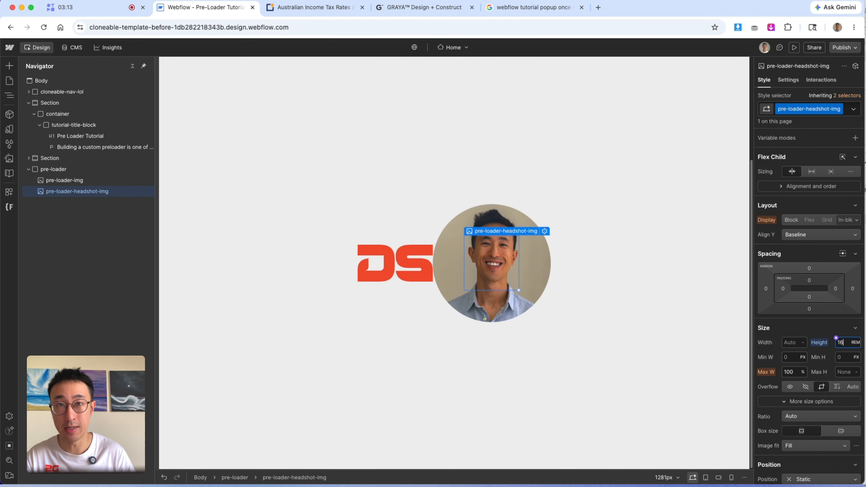
- Add a text block inside the pre-loader and give it the class pre-loader-text
{"action": "left_click", "coordinate": [641, 246]}
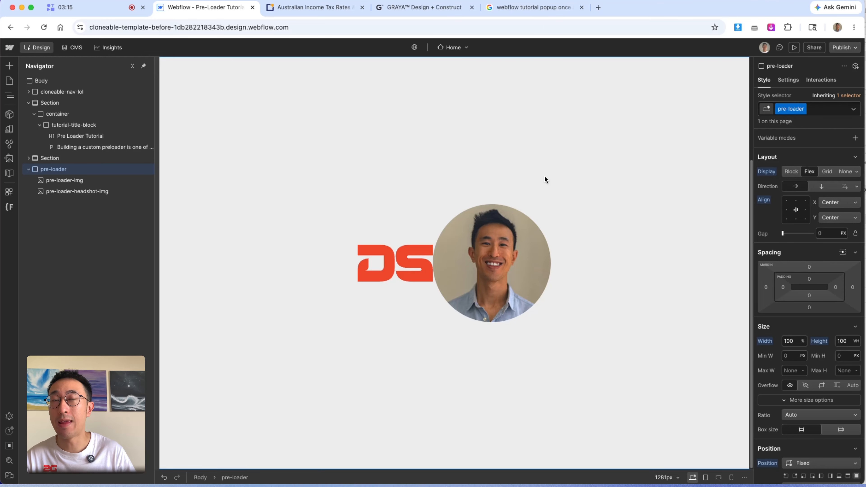
{"action": "key", "text": "super+k"}
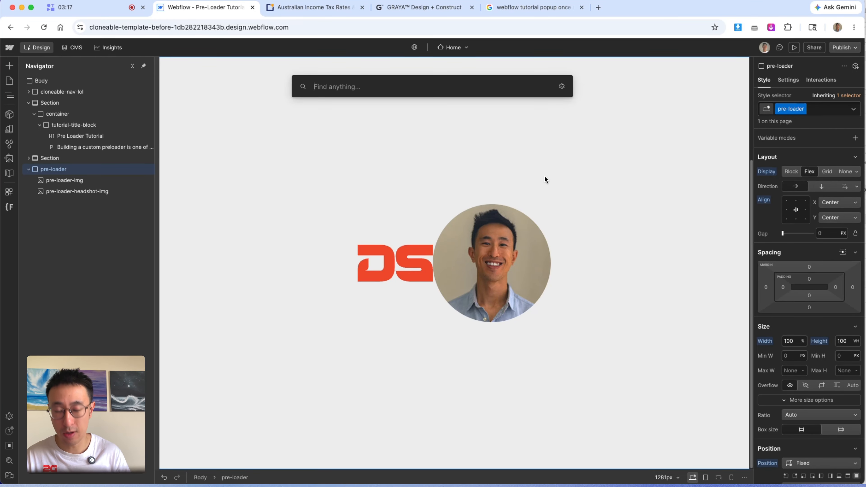
{"action": "type", "text": "tex"}
{"action": "key", "text": "Return"}
{"action": "key", "text": "super+Return"}
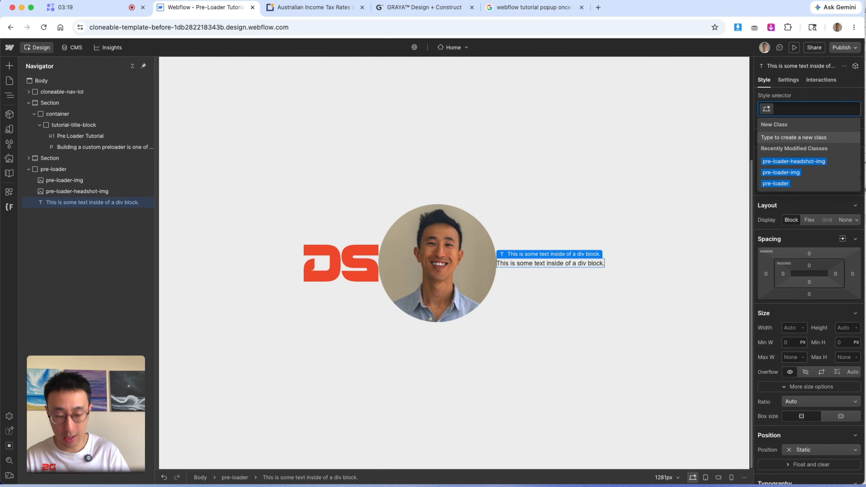
{"action": "type", "text": "pre-loader-text"}
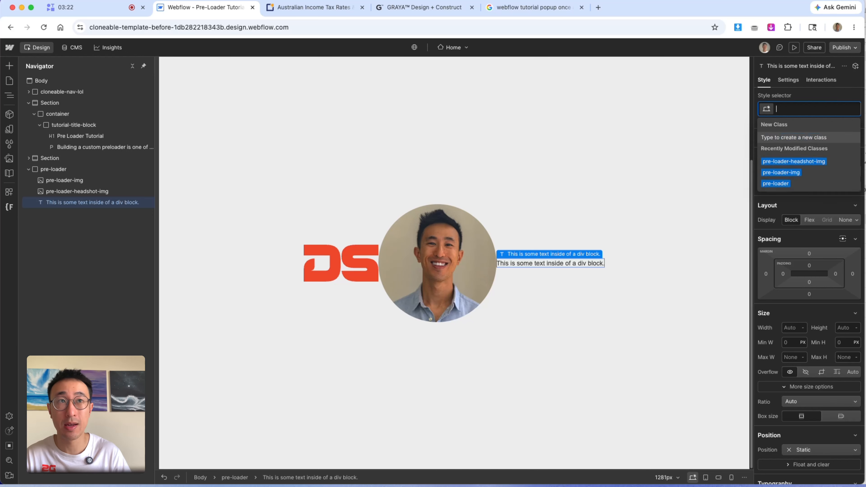
{"action": "key", "text": "Return"}
- Replace the text block's content with "Webflow"
{"action": "double_click", "coordinate": [590, 265]}
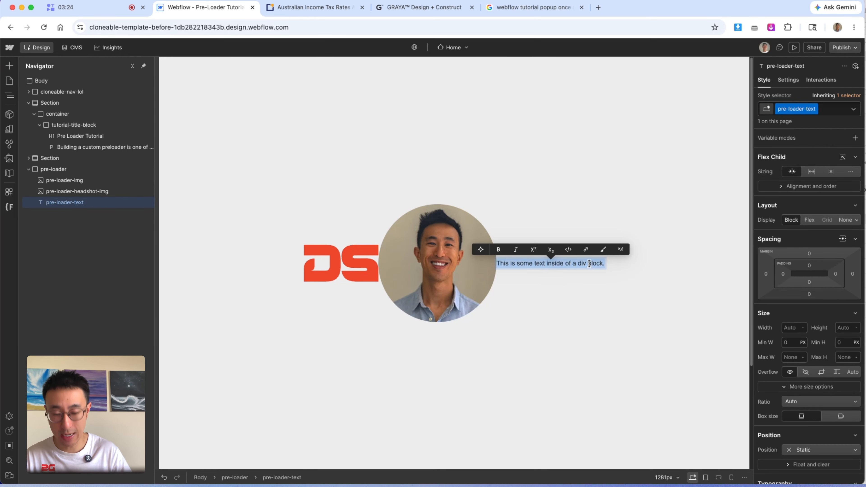
{"action": "type", "text": "Webflow"}
{"action": "key", "text": "Escape"}
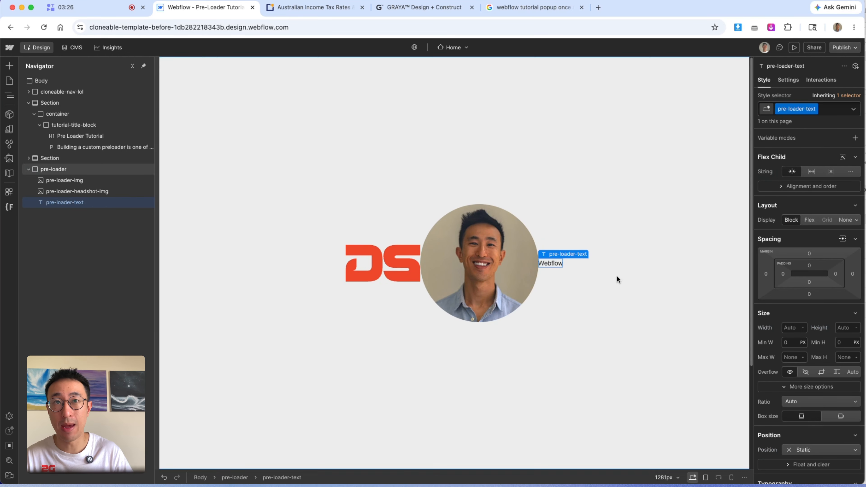
- Set the pre-loader text to all-uppercase capitalization
{"action": "scroll", "coordinate": [814, 374], "scroll_direction": "down", "scroll_amount": 15}
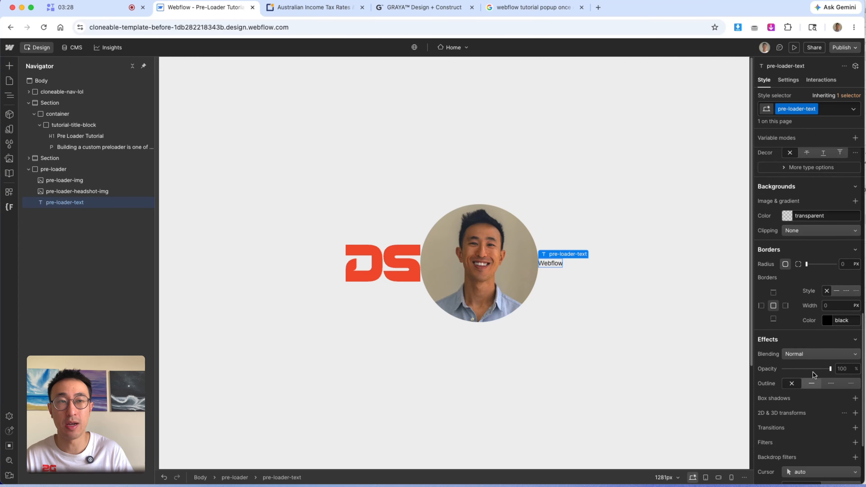
{"action": "scroll", "coordinate": [814, 373], "scroll_direction": "up", "scroll_amount": 5}
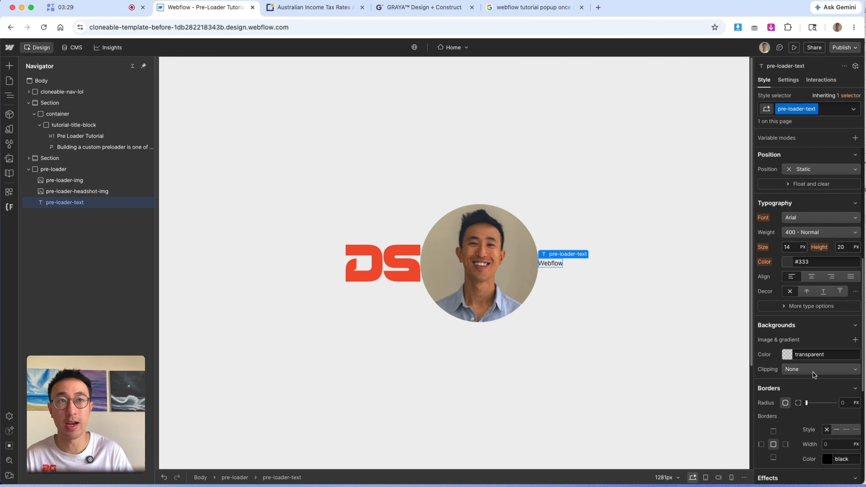
{"action": "left_click", "coordinate": [799, 305]}
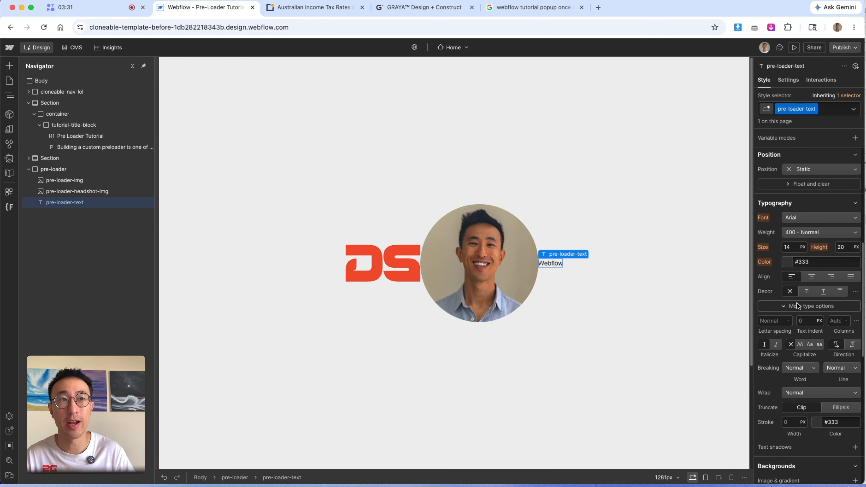
{"action": "left_click", "coordinate": [801, 344]}
- Set the pre-loader text's font size to 4 vw
{"action": "left_click", "coordinate": [793, 247]}
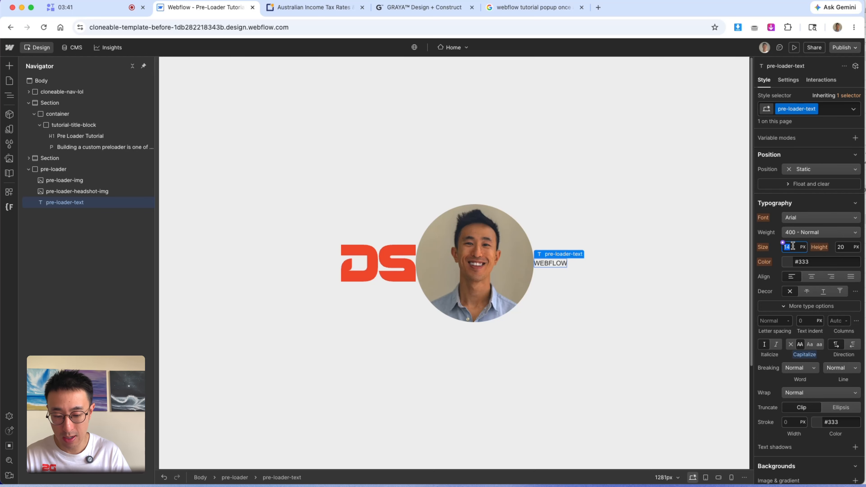
{"action": "type", "text": "12v"}
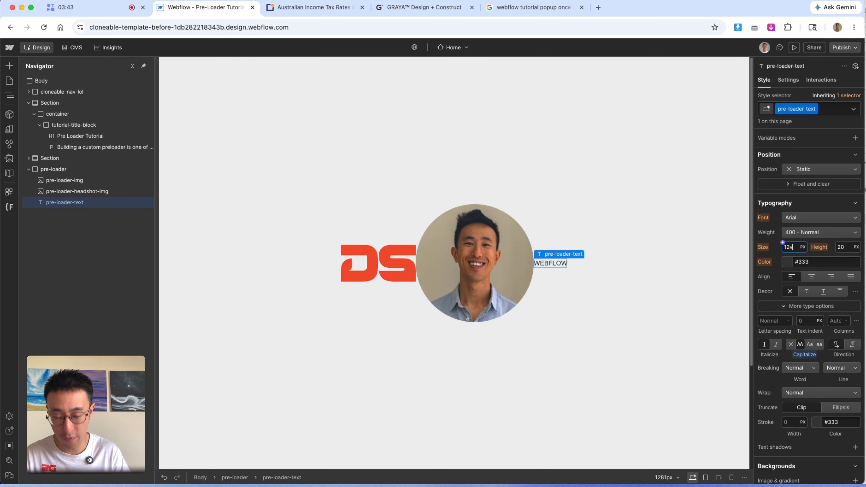
{"action": "type", "text": "w"}
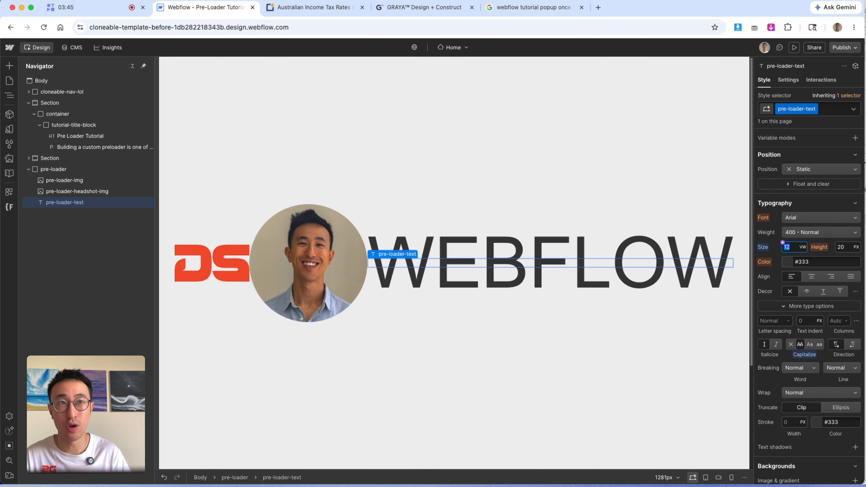
{"action": "key", "text": "Return"}
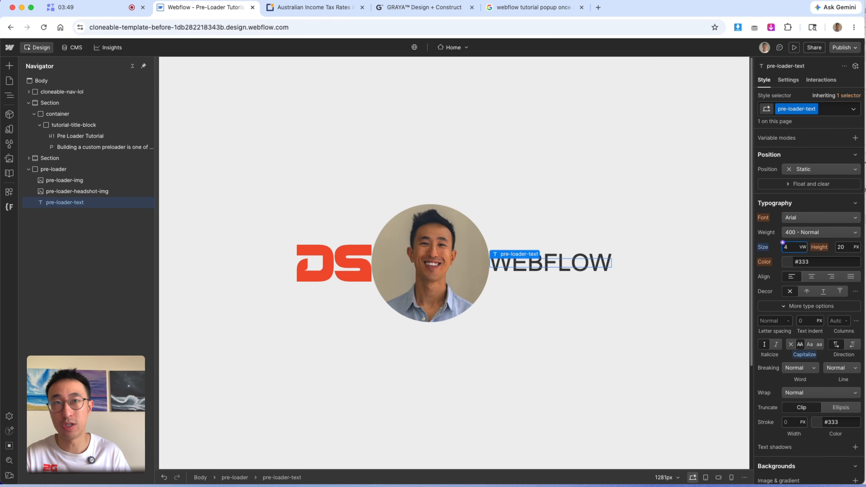
- Set the pre-loader text's line height to 1
{"action": "left_click", "coordinate": [837, 244]}
{"action": "type", "text": "1"}
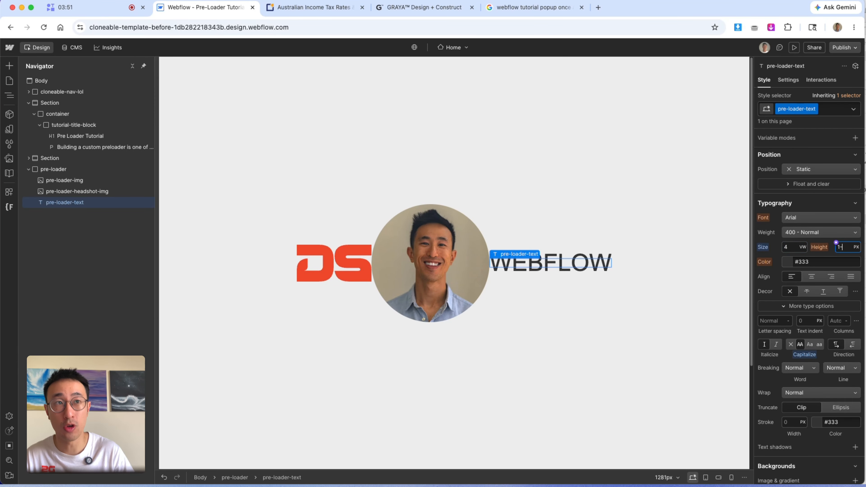
{"action": "key", "text": "Return"}
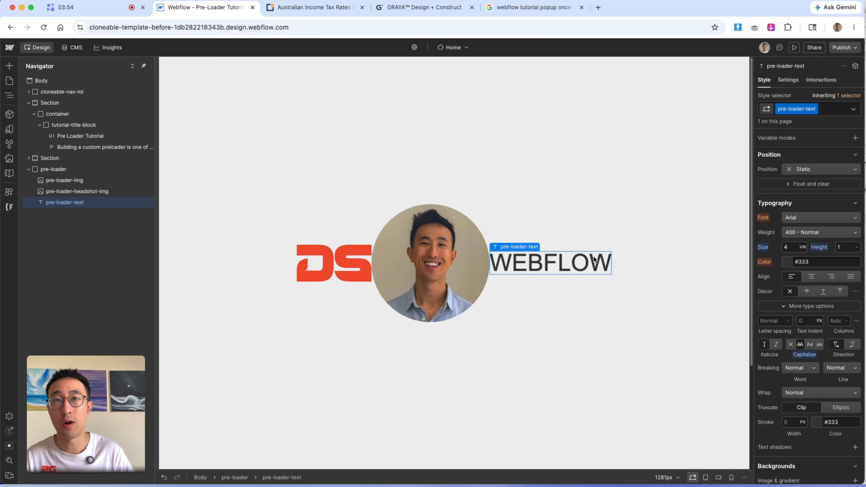
- Duplicate the text block and change the copy's text to "WANNABE"
{"action": "key", "text": "super+d"}
{"action": "double_click", "coordinate": [648, 263]}
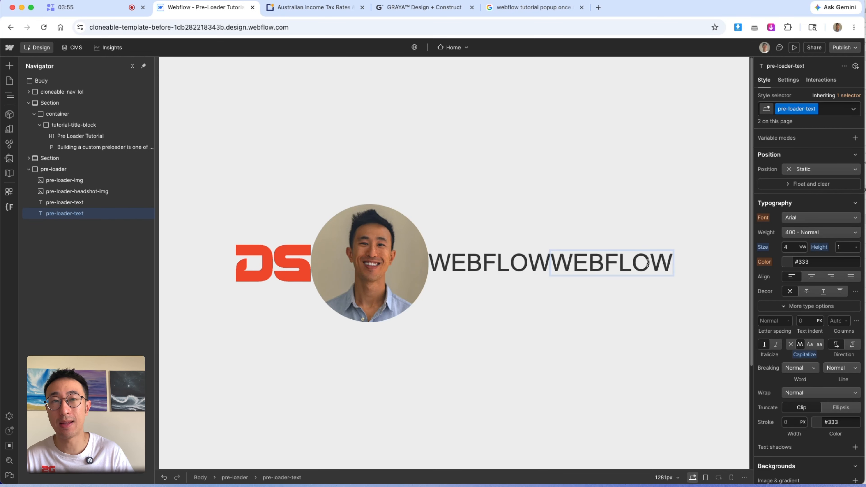
{"action": "double_click", "coordinate": [648, 263]}
{"action": "type", "text": "WANNABE"}
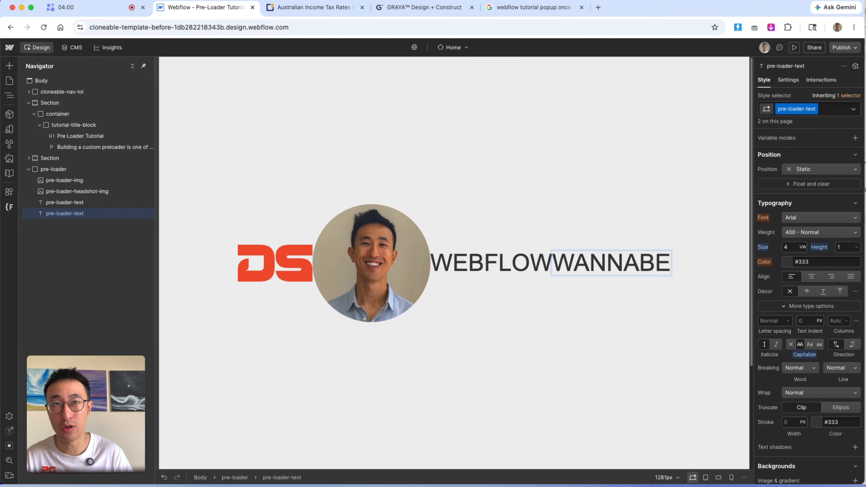
- Add a combo class named left to the WEBFLOW text block
{"action": "left_click", "coordinate": [624, 219]}
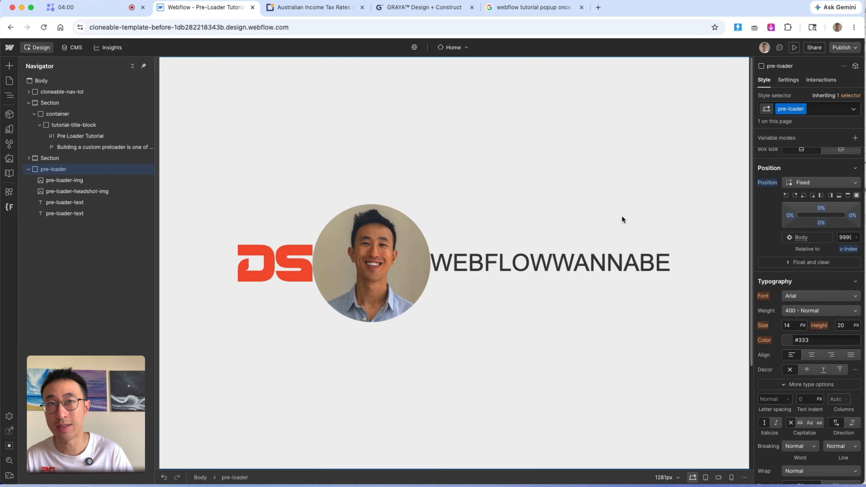
{"action": "left_click", "coordinate": [629, 262]}
{"action": "left_click", "coordinate": [494, 263]}
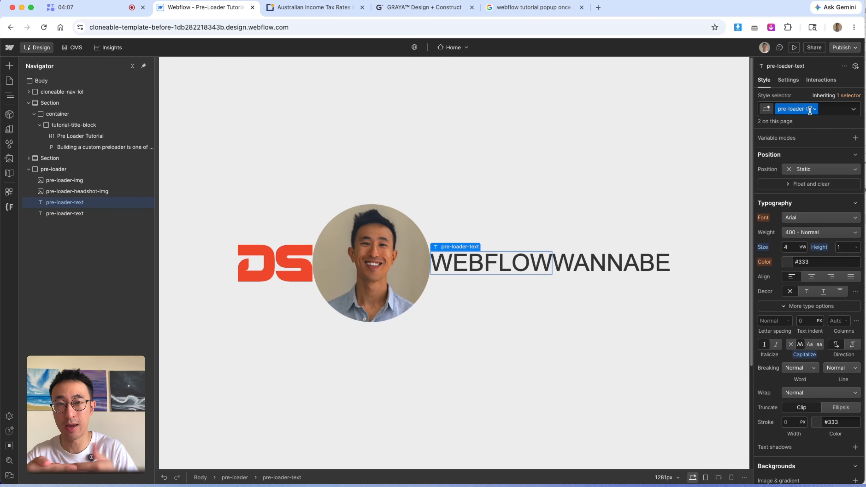
{"action": "left_click", "coordinate": [829, 110]}
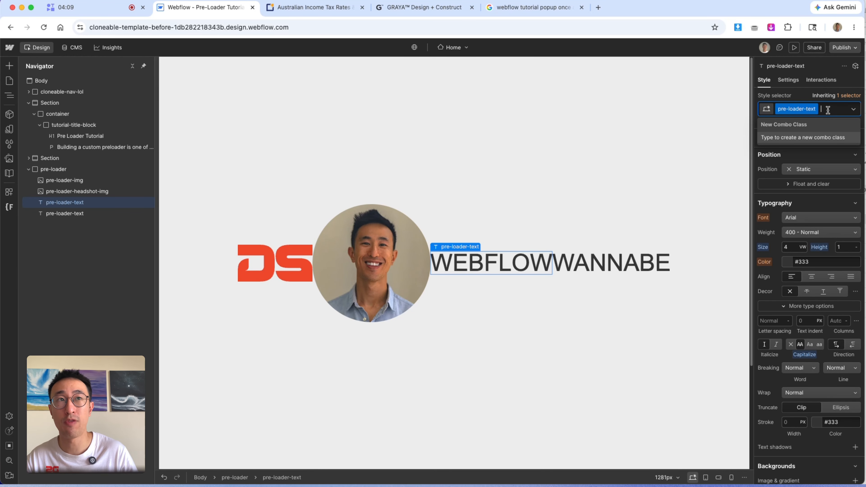
{"action": "type", "text": "left"}
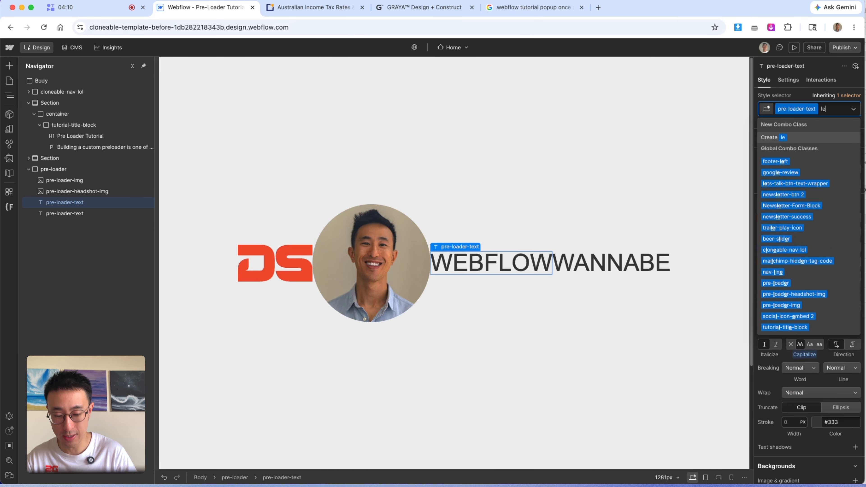
{"action": "key", "text": "Return"}
{"action": "left_click", "coordinate": [644, 261]}
{"action": "left_click", "coordinate": [835, 110]}
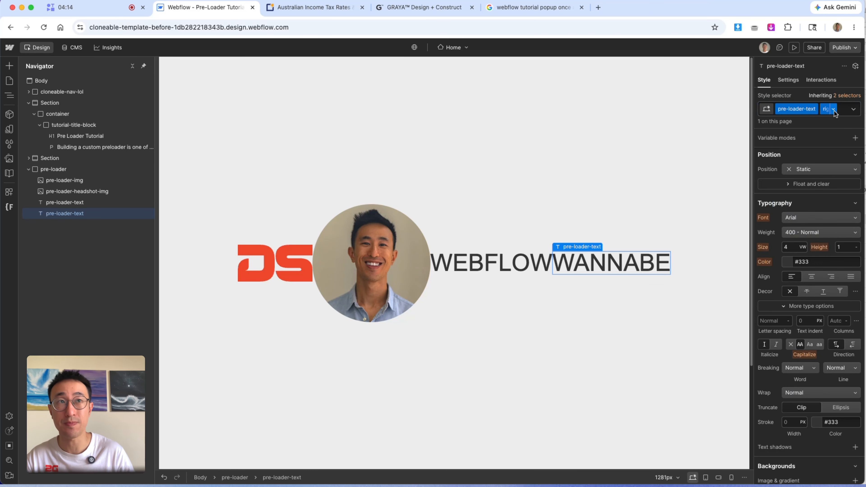
{"action": "left_click", "coordinate": [635, 191]}
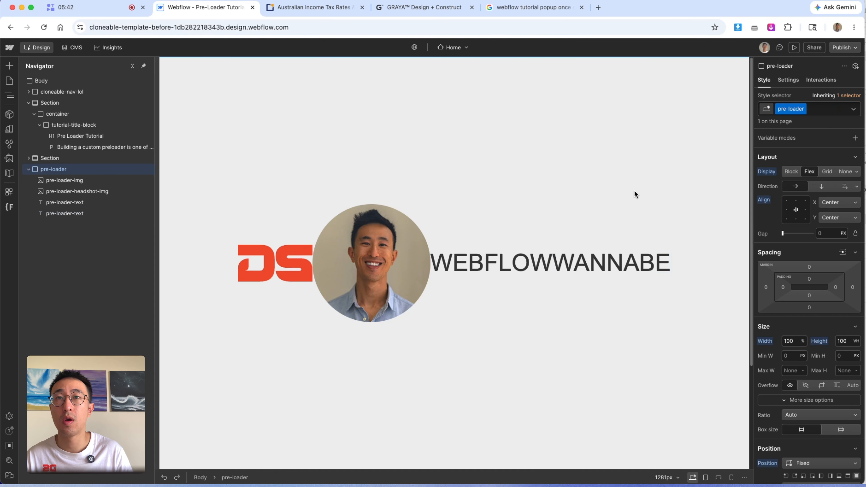
- Set the DS logo image's position to Absolute
{"action": "left_click", "coordinate": [273, 269]}
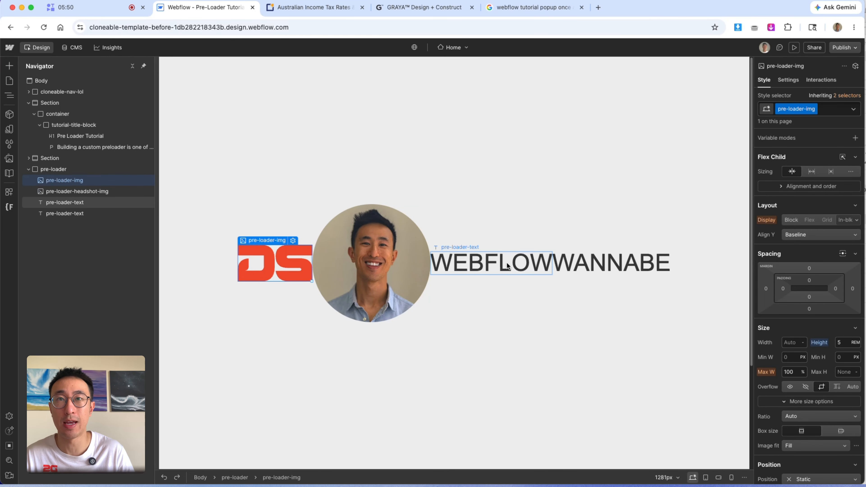
{"action": "scroll", "coordinate": [832, 345], "scroll_direction": "down", "scroll_amount": 2}
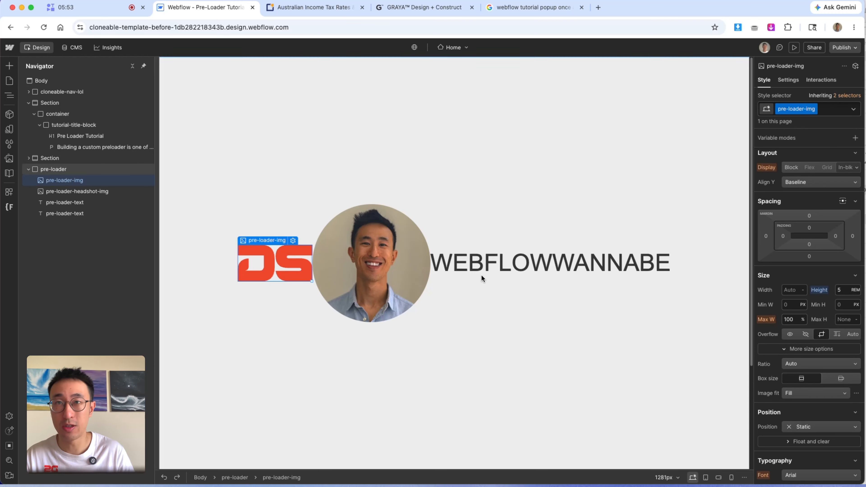
{"action": "scroll", "coordinate": [806, 382], "scroll_direction": "down", "scroll_amount": 1}
{"action": "left_click", "coordinate": [808, 376]}
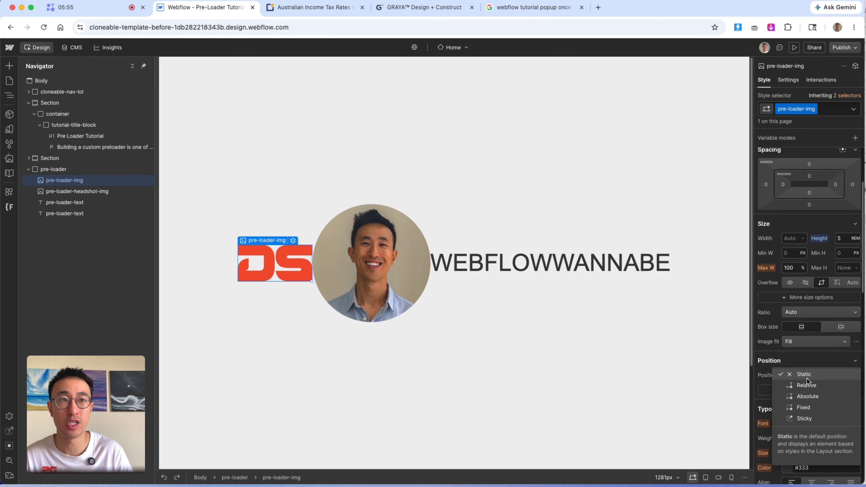
{"action": "left_click", "coordinate": [811, 394]}
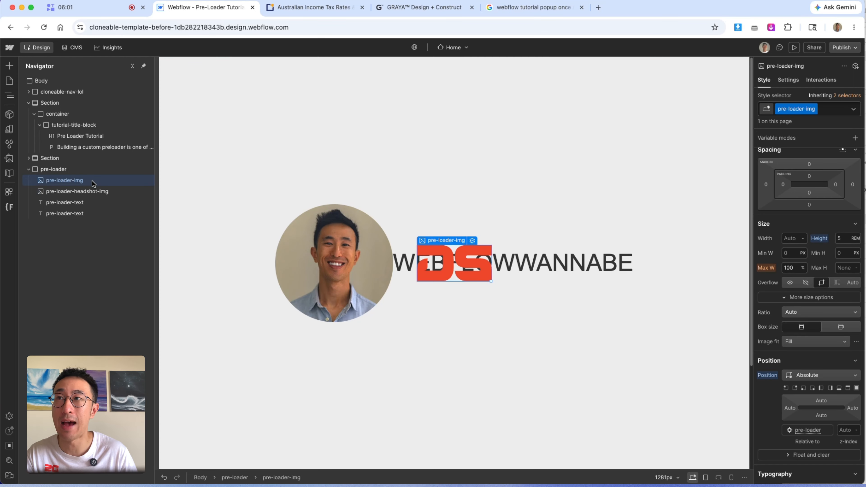
- Set the headshot image's position to Absolute
{"action": "left_click", "coordinate": [83, 169]}
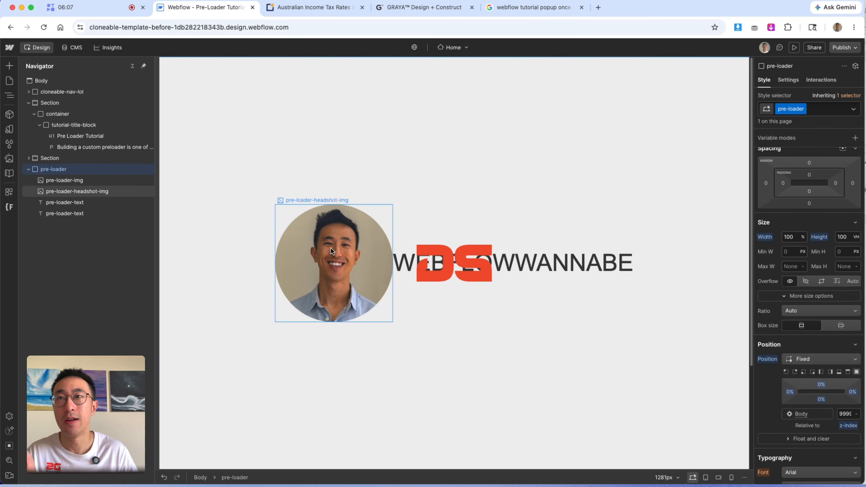
{"action": "left_click", "coordinate": [318, 253]}
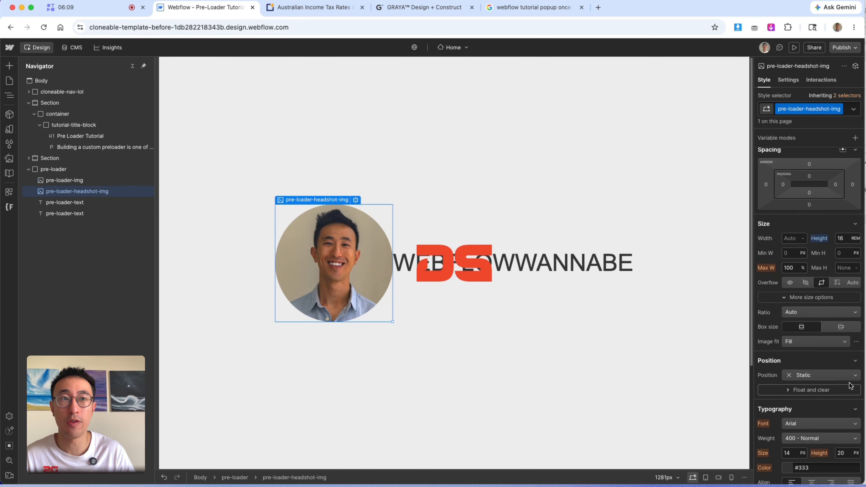
{"action": "scroll", "coordinate": [812, 342], "scroll_direction": "down", "scroll_amount": 2}
{"action": "left_click", "coordinate": [819, 332]}
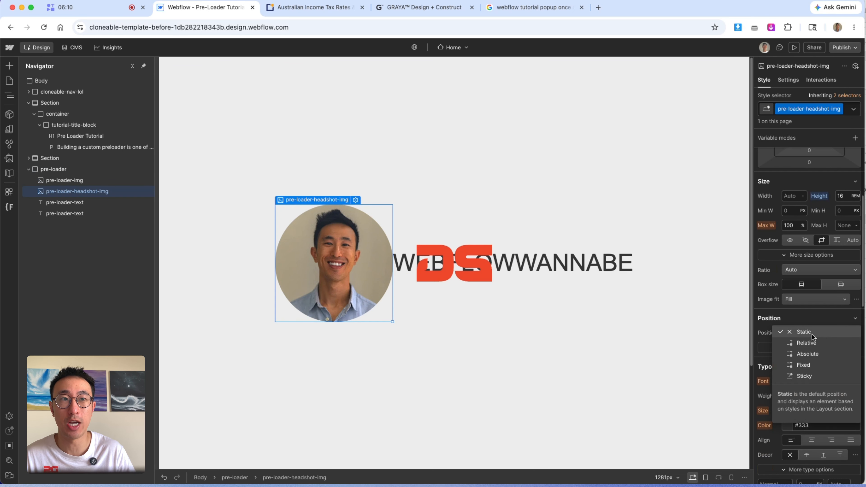
{"action": "left_click", "coordinate": [819, 355]}
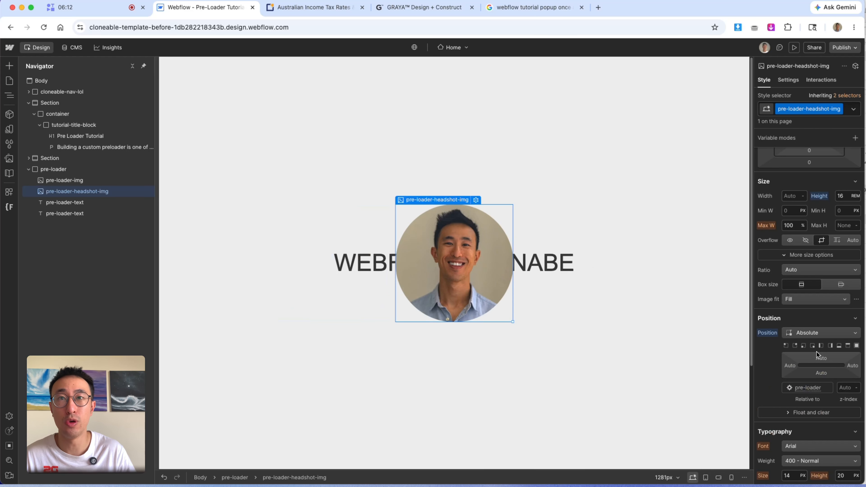
- Hide the DS logo and headshot images by setting their display to None
{"action": "left_click", "coordinate": [565, 225]}
{"action": "left_click", "coordinate": [359, 271]}
{"action": "left_click", "coordinate": [534, 266]}
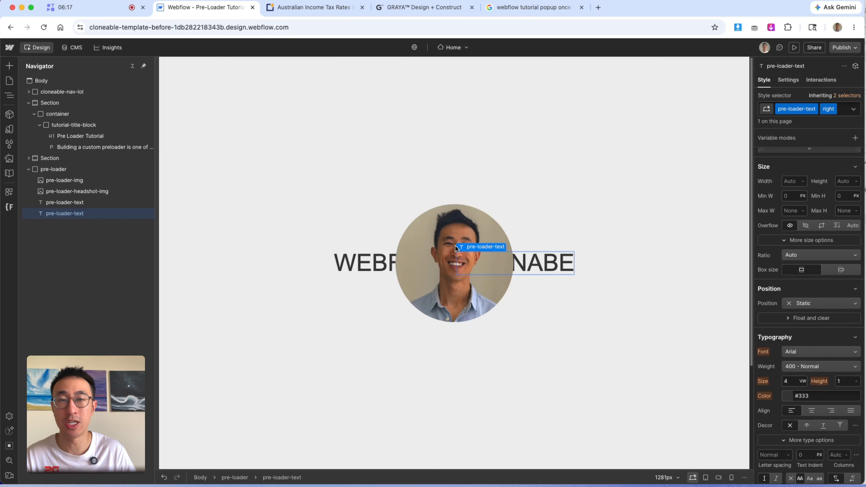
{"action": "left_click", "coordinate": [96, 181]}
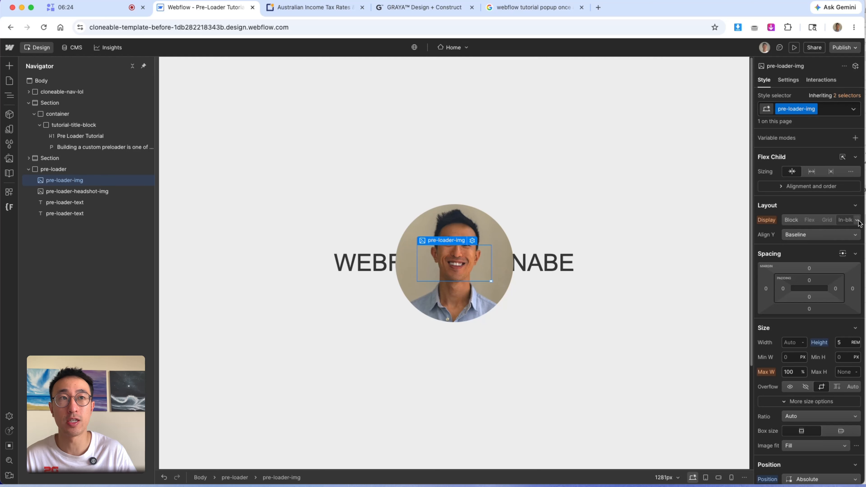
{"action": "left_click", "coordinate": [848, 220]}
{"action": "left_click", "coordinate": [822, 285]}
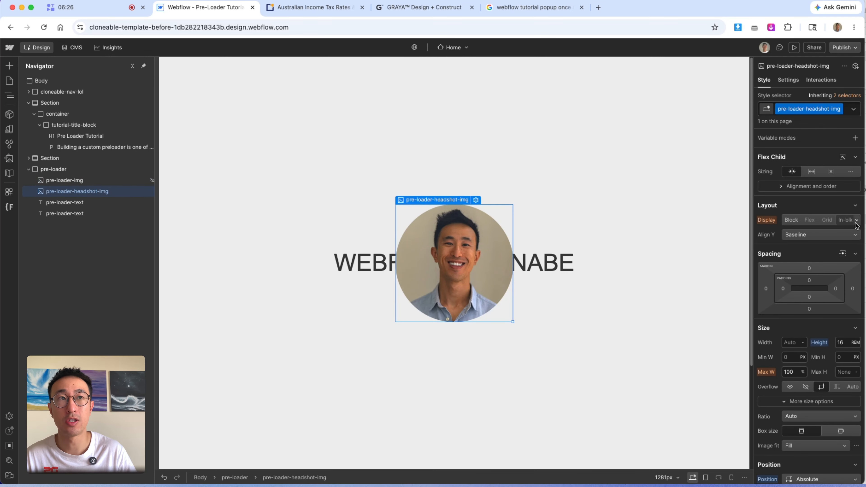
{"action": "left_click", "coordinate": [849, 220]}
{"action": "left_click", "coordinate": [822, 287]}
- Set the pre-loader's flex direction to vertical
{"action": "left_click", "coordinate": [509, 235]}
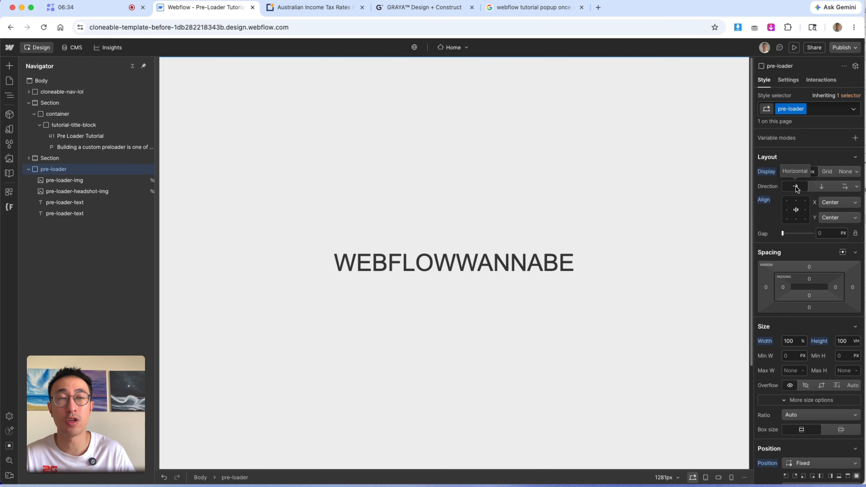
{"action": "left_click", "coordinate": [820, 188]}
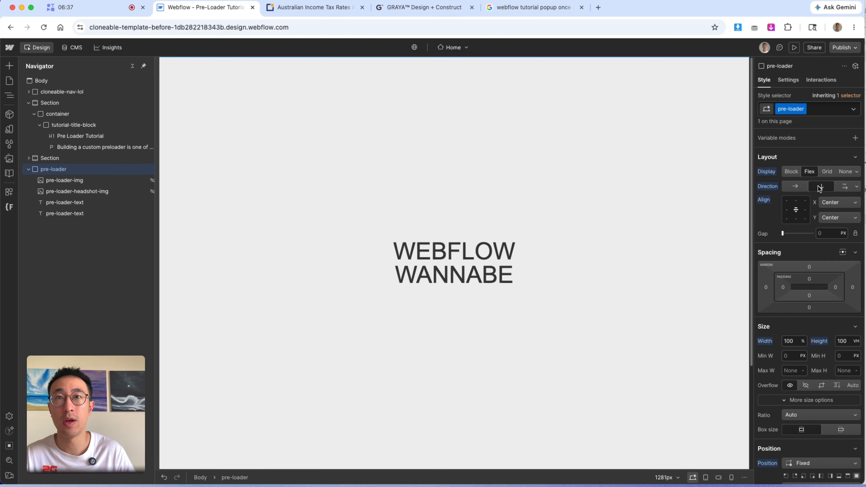
- Set the WEBFLOW text's left margin to -5vw
{"action": "left_click", "coordinate": [470, 247]}
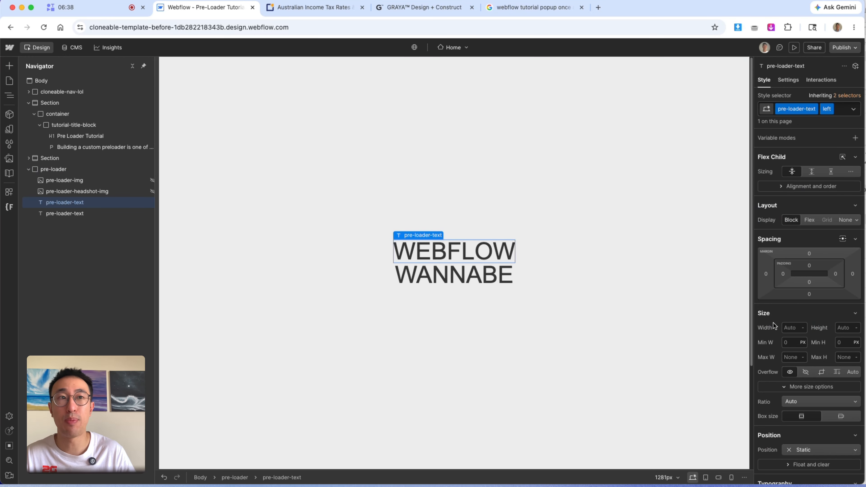
{"action": "scroll", "coordinate": [812, 310], "scroll_direction": "down", "scroll_amount": 2}
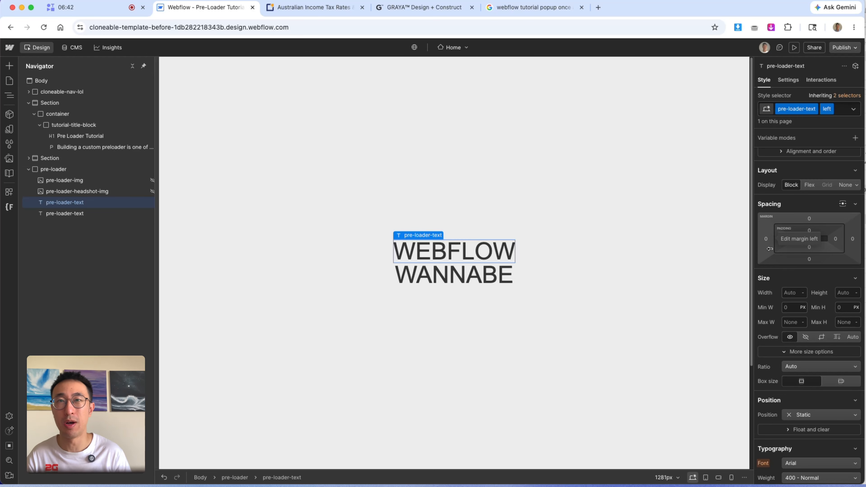
{"action": "left_click", "coordinate": [766, 237]}
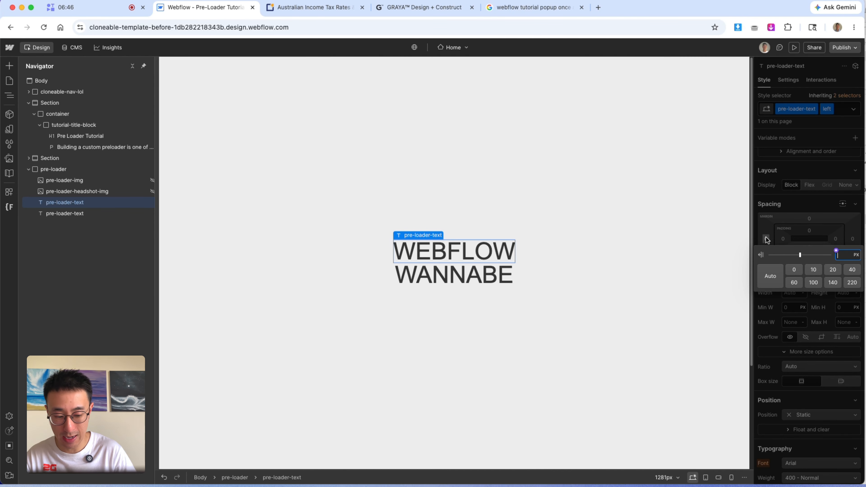
{"action": "type", "text": "-5vw"}
{"action": "key", "text": "Return"}
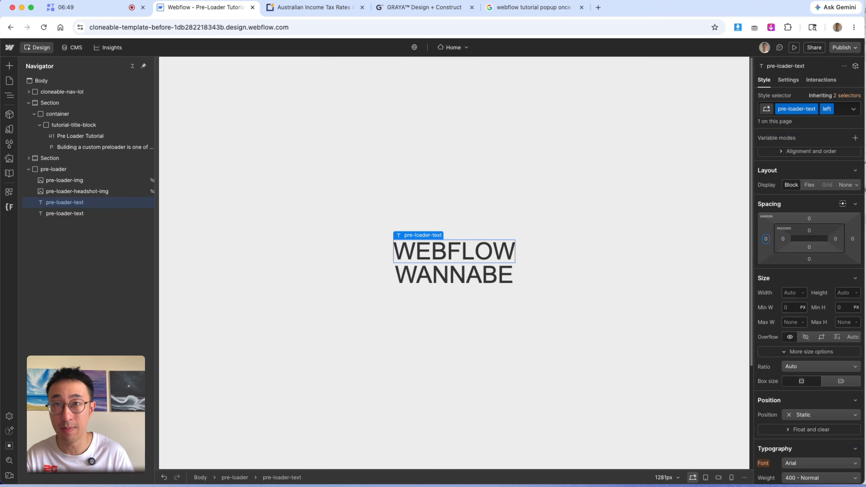
- Set the WANNABE text's right margin to -5%
{"action": "left_click", "coordinate": [491, 273]}
{"action": "left_click", "coordinate": [853, 239]}
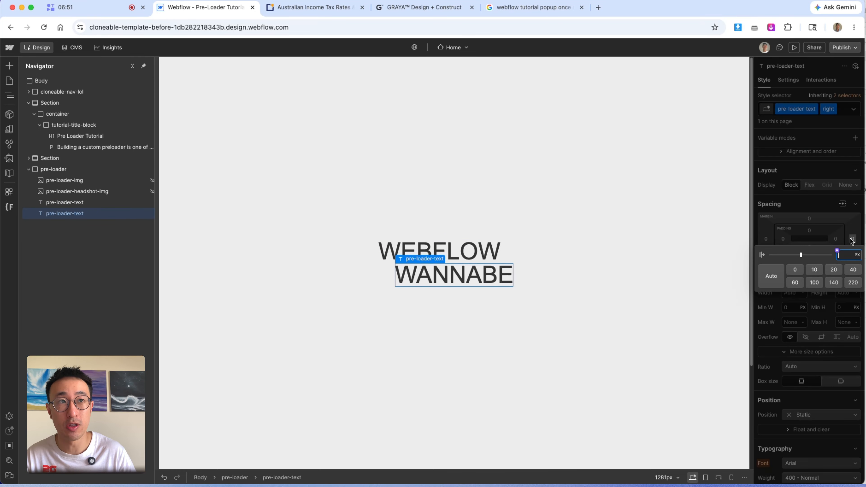
{"action": "key", "text": "Return"}
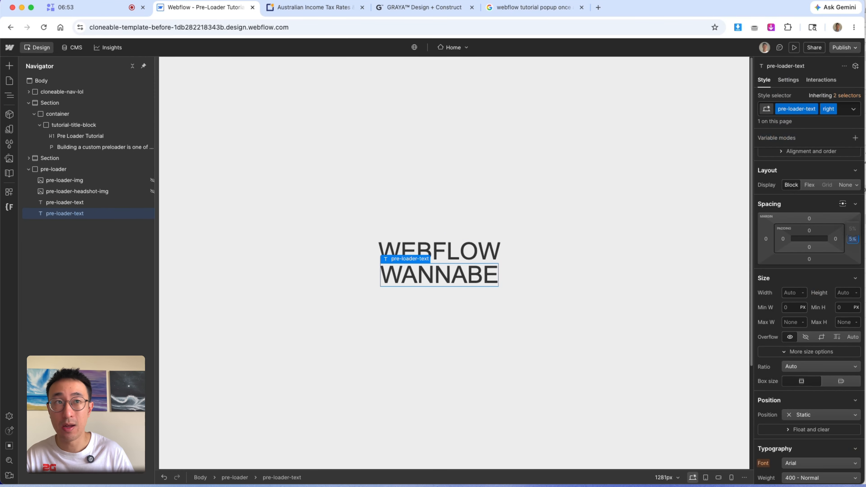
{"action": "left_click", "coordinate": [852, 239]}
{"action": "type", "text": "-5%"}
{"action": "key", "text": "Return"}
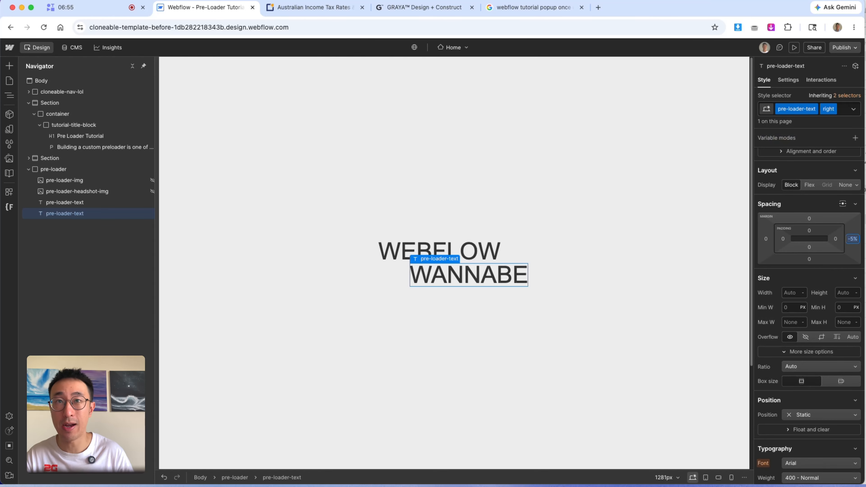
- Clear the display setting on the DS logo and headshot images so they show again
{"action": "left_click", "coordinate": [643, 177]}
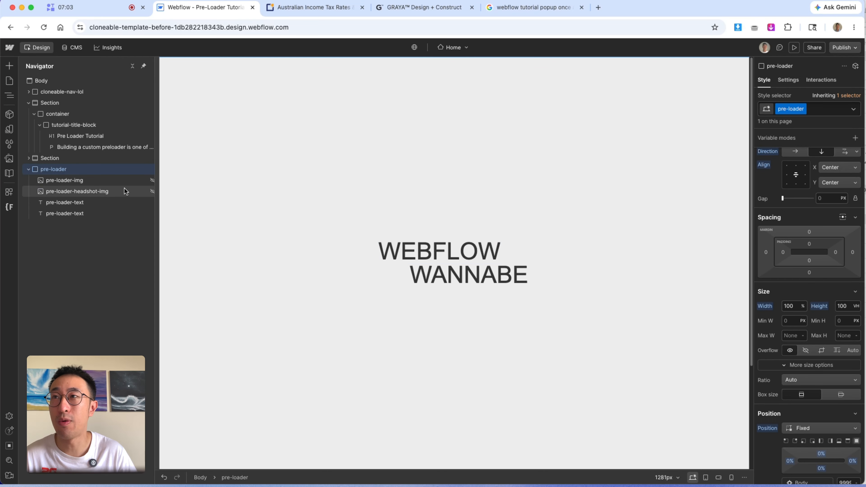
{"action": "left_click", "coordinate": [116, 180]}
{"action": "left_click", "coordinate": [644, 182]}
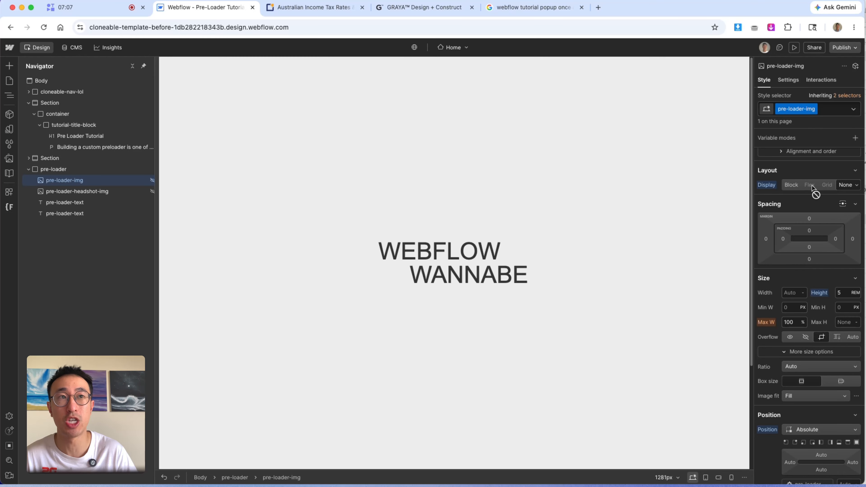
{"action": "left_click", "coordinate": [767, 186], "text": "alt"}
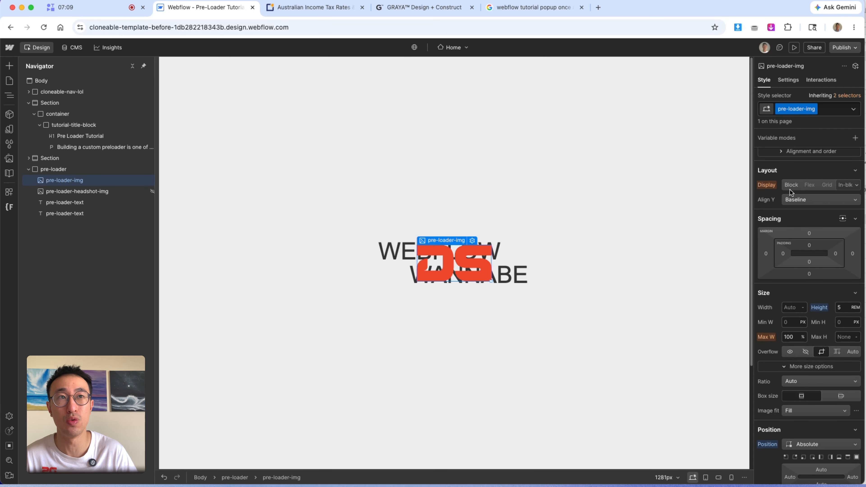
{"action": "left_click", "coordinate": [102, 191]}
{"action": "left_click", "coordinate": [767, 185], "text": "alt"}
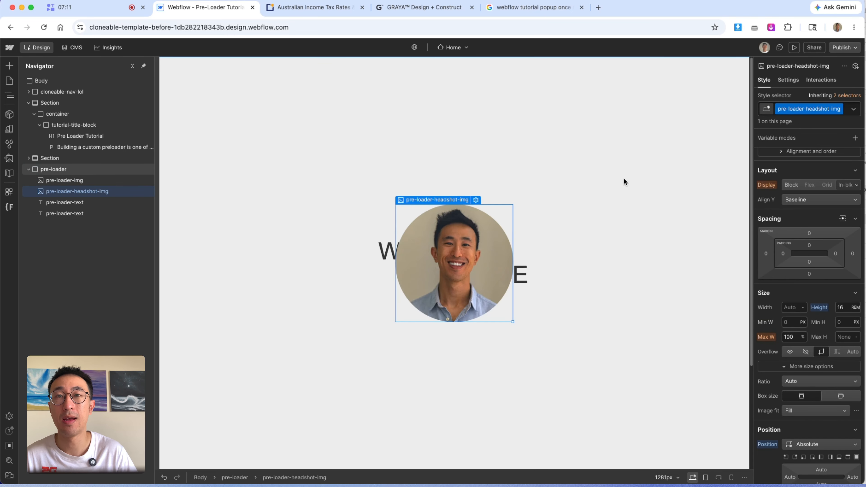
- Add a Page load interaction trigger to the pre-loader
{"action": "left_click", "coordinate": [625, 182]}
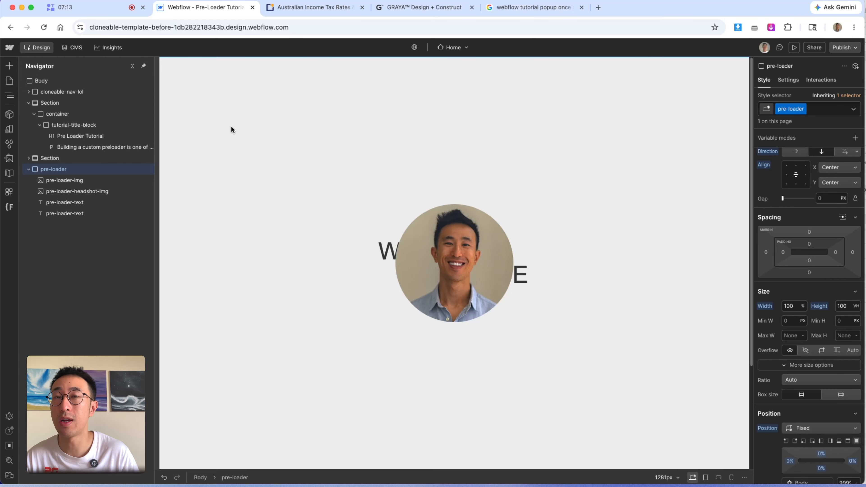
{"action": "left_click", "coordinate": [830, 80]}
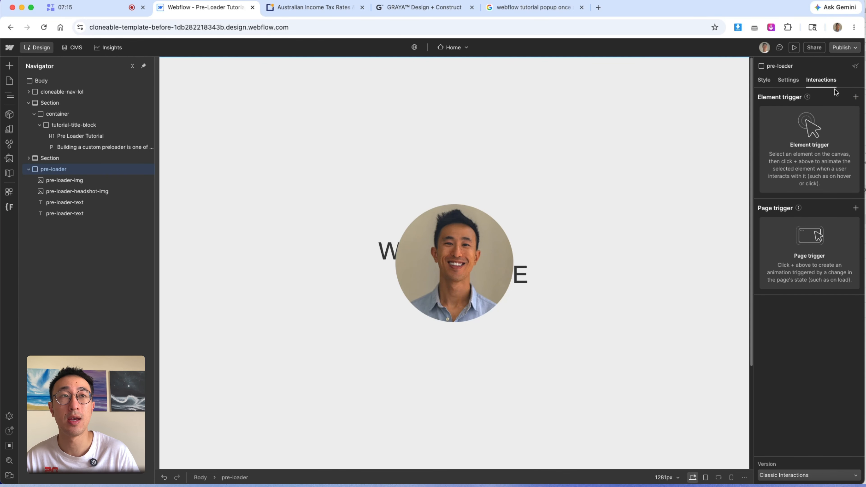
{"action": "left_click", "coordinate": [856, 208]}
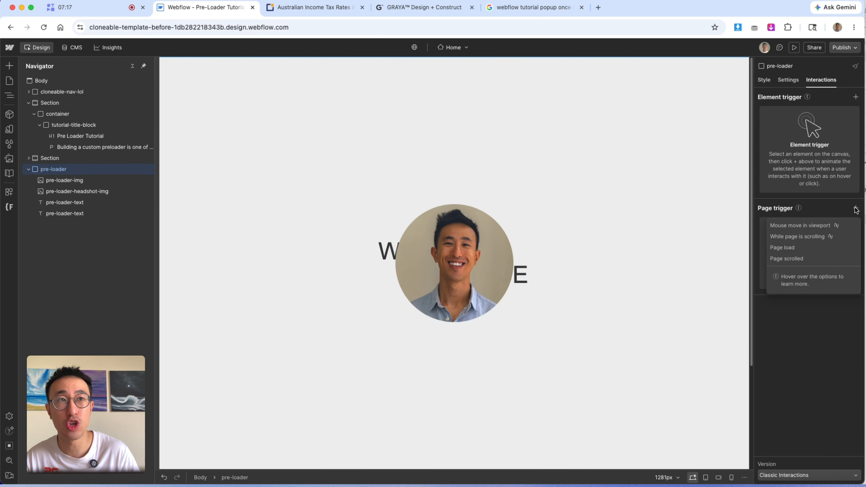
{"action": "left_click", "coordinate": [809, 250]}
- Start a new timed animation named "Pre Loader" when the page starts loading
{"action": "left_click", "coordinate": [810, 146]}
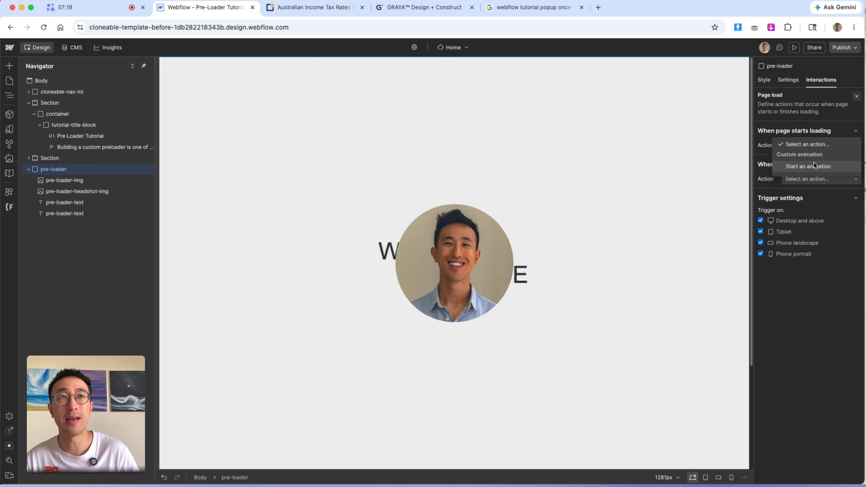
{"action": "left_click", "coordinate": [815, 168]}
{"action": "left_click", "coordinate": [856, 161]}
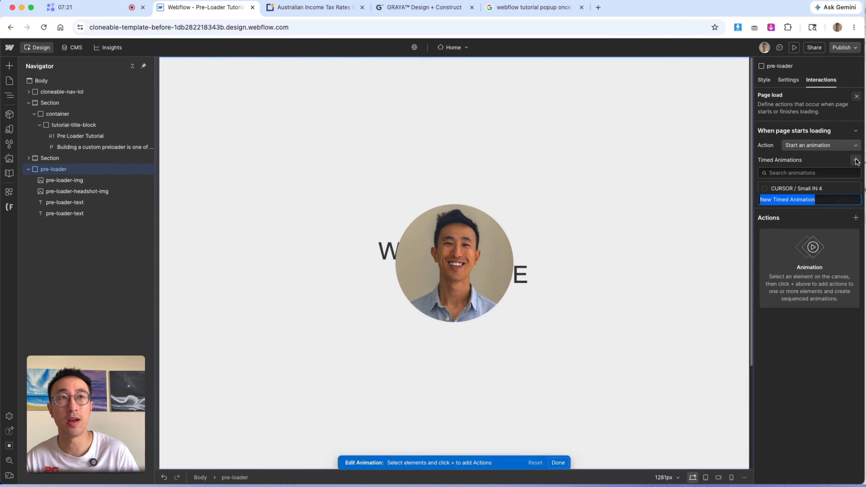
{"action": "type", "text": "Pre "}
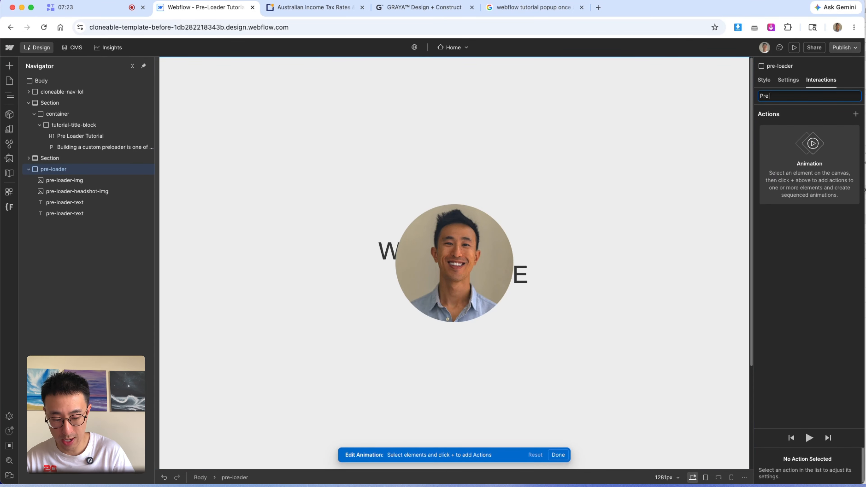
{"action": "type", "text": "Loader"}
{"action": "key", "text": "Return"}
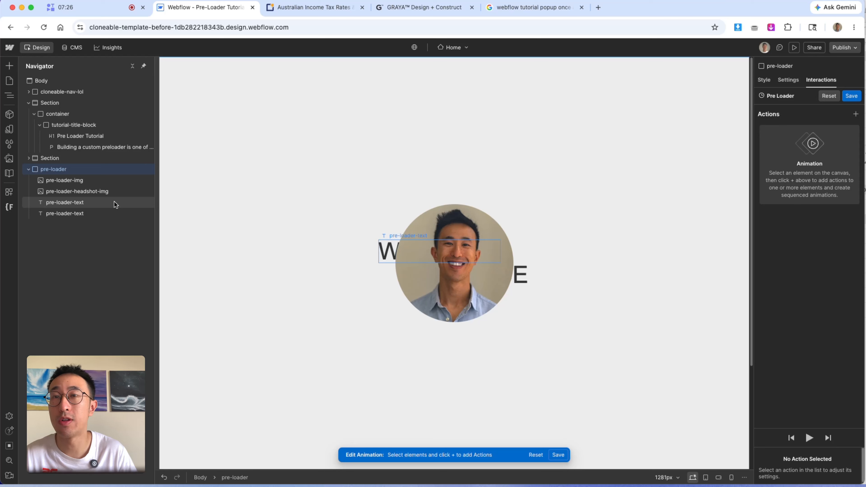
- Add an Opacity action for the DS logo image, affecting its class, and set it as initial state
{"action": "left_click", "coordinate": [454, 269]}
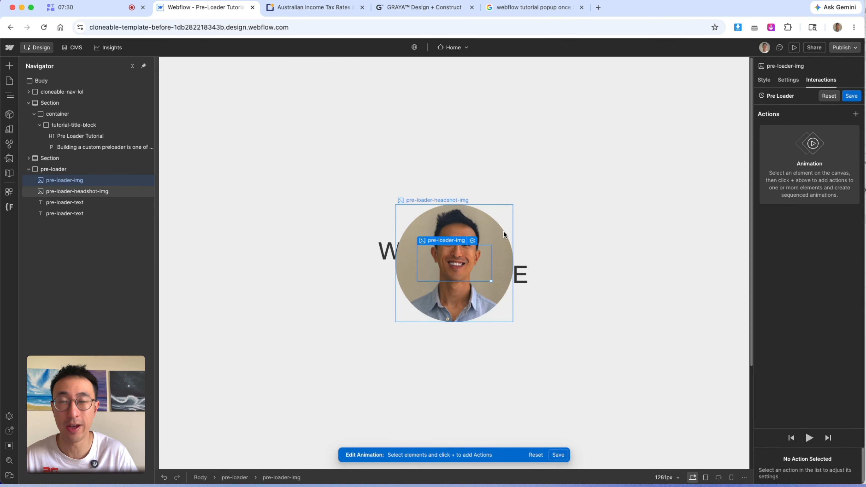
{"action": "left_click", "coordinate": [857, 114]}
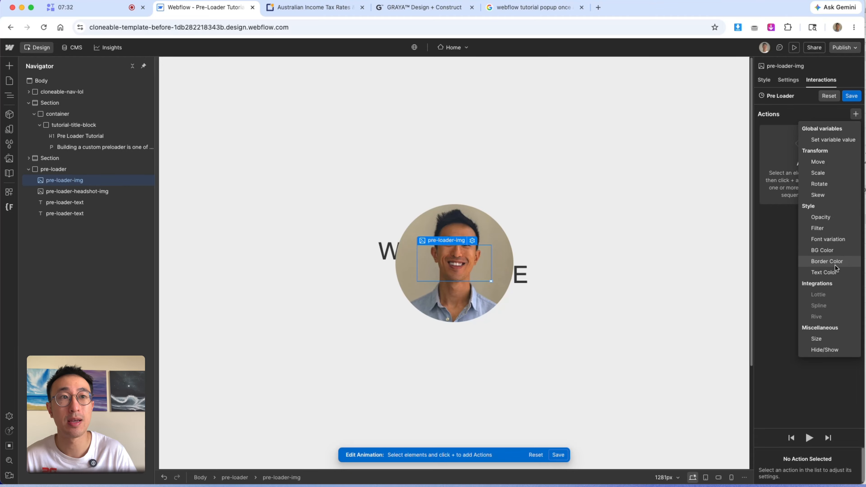
{"action": "left_click", "coordinate": [834, 217]}
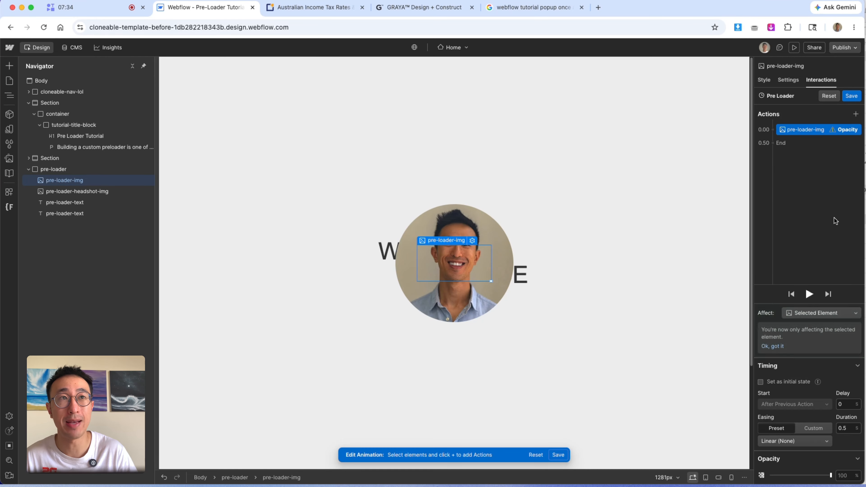
{"action": "left_click", "coordinate": [811, 313]}
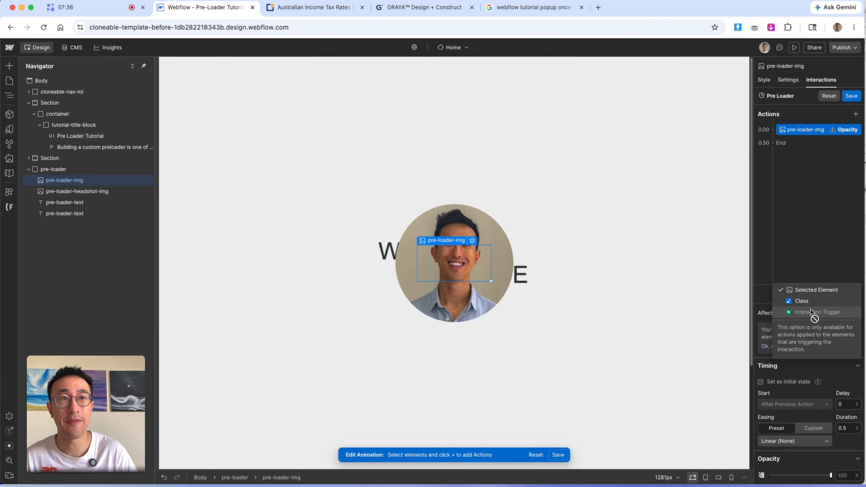
{"action": "left_click", "coordinate": [812, 302]}
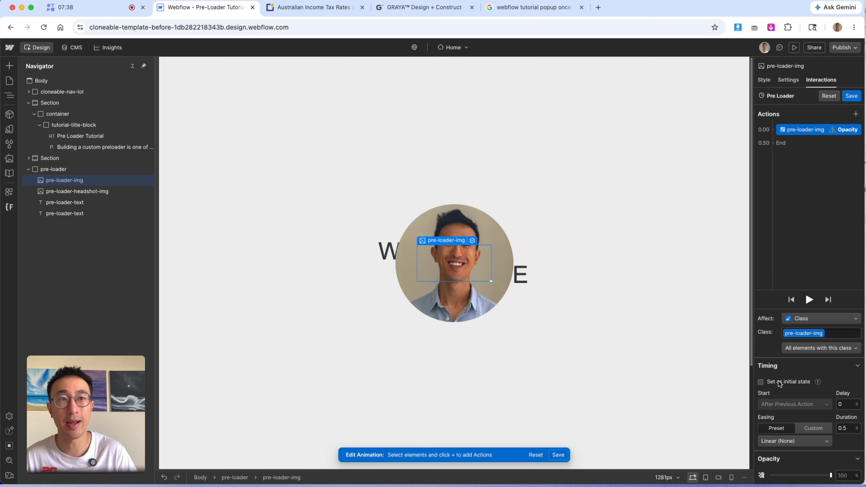
{"action": "left_click", "coordinate": [762, 382]}
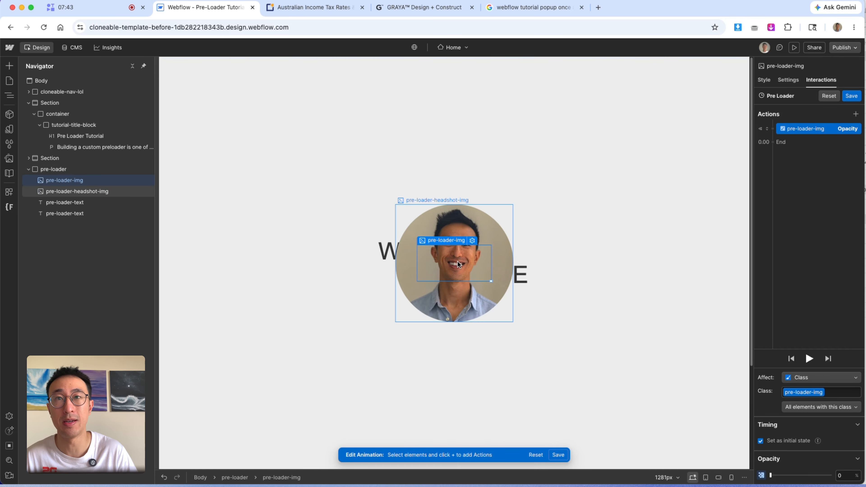
- Add an Opacity action for the headshot image to the animation
{"action": "left_click", "coordinate": [450, 214]}
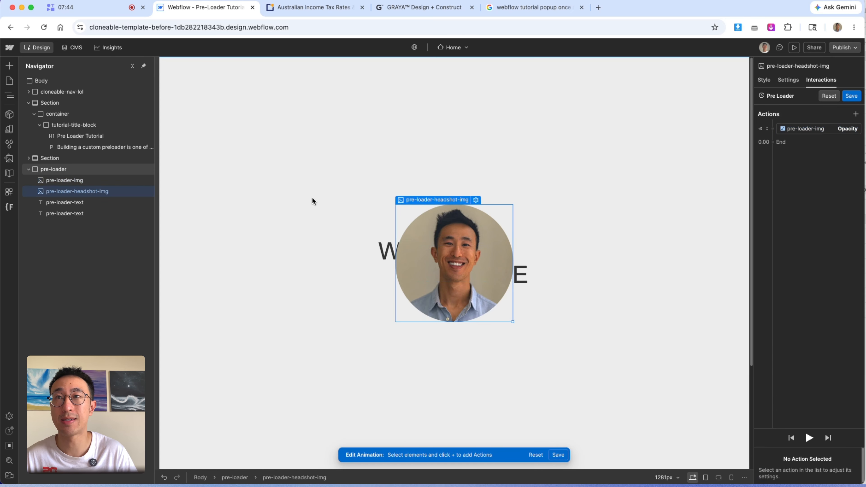
{"action": "left_click", "coordinate": [774, 132]}
{"action": "left_click", "coordinate": [792, 232]}
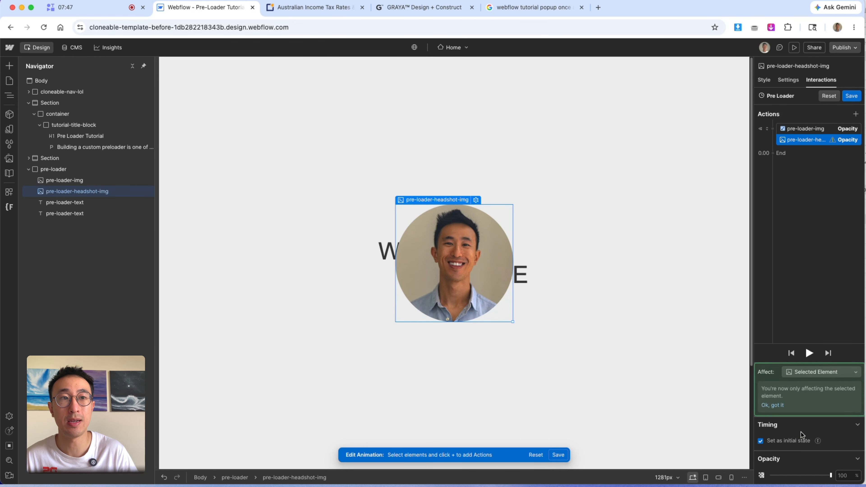
- Make the headshot's Opacity action affect its class and set its opacity to 0%
{"action": "left_click", "coordinate": [814, 372]}
{"action": "left_click", "coordinate": [813, 364]}
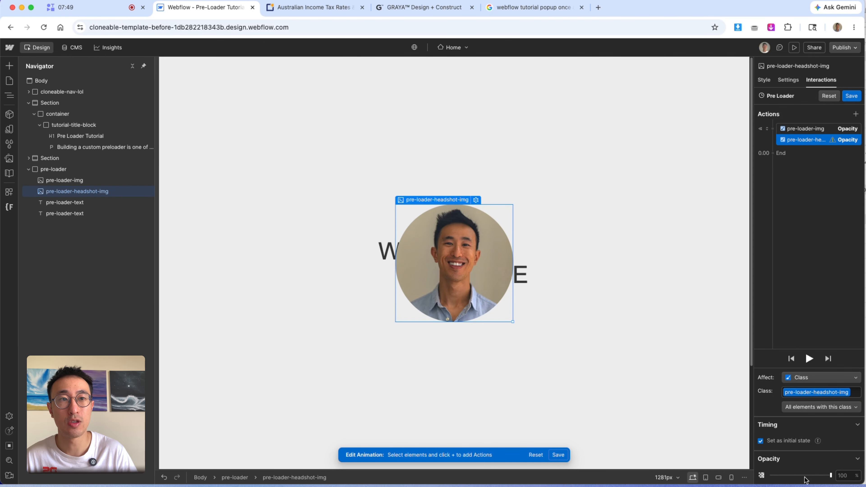
{"action": "left_click", "coordinate": [762, 476]}
- Add a Move action for the WEBFLOW pre-loader text to the animation
{"action": "left_click", "coordinate": [81, 203]}
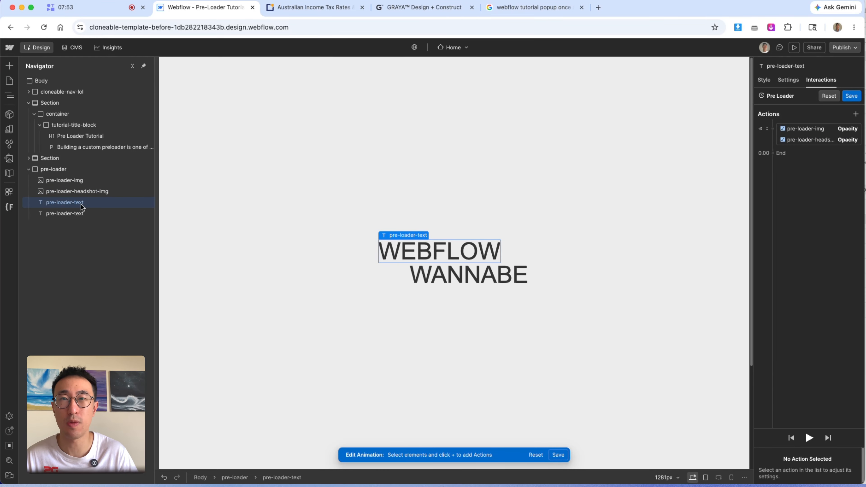
{"action": "left_click_drag", "start_coordinate": [81, 205], "coordinate": [775, 130]}
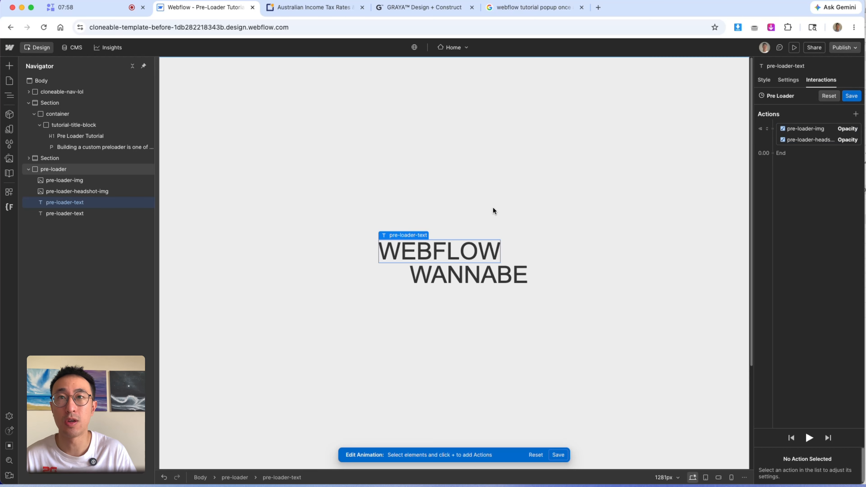
{"action": "left_click", "coordinate": [775, 131]}
{"action": "left_click", "coordinate": [798, 177]}
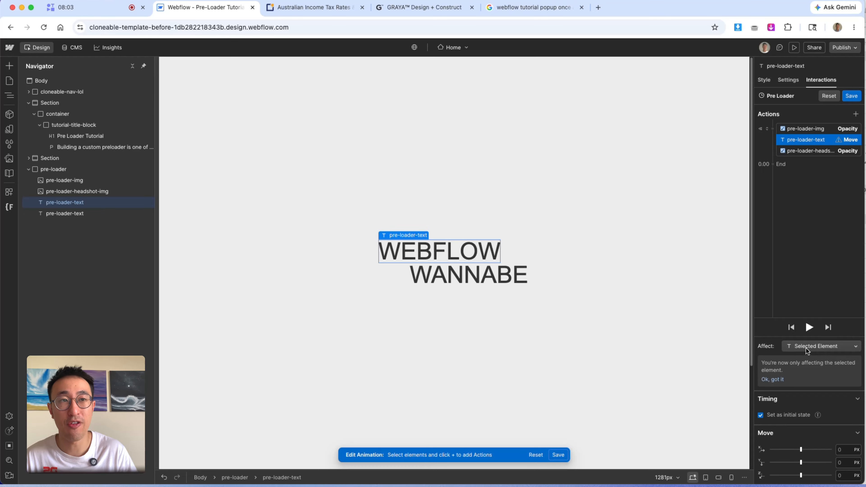
- Make the WEBFLOW text's Move action affect its class and set its X offset to -100vw
{"action": "left_click", "coordinate": [814, 347]}
{"action": "left_click", "coordinate": [803, 335]}
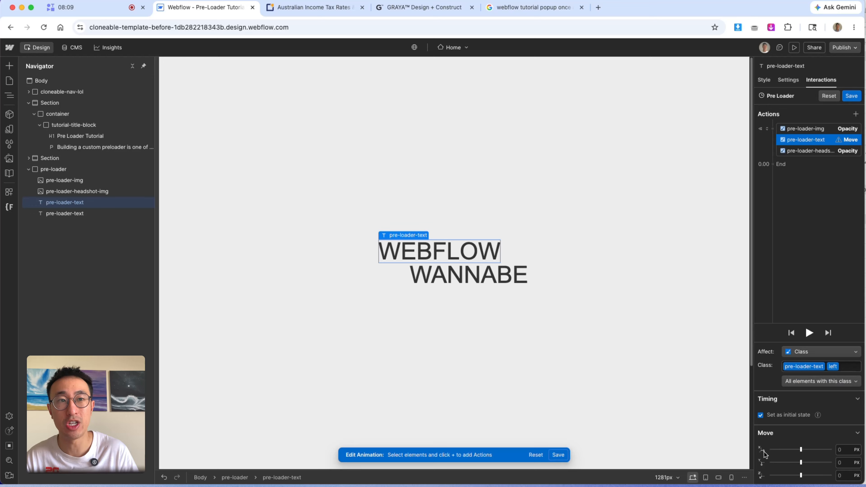
{"action": "left_click", "coordinate": [845, 450]}
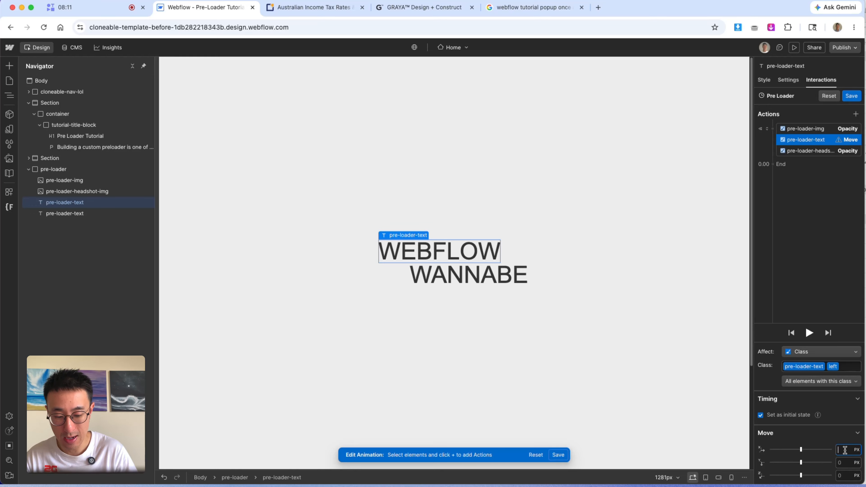
{"action": "type", "text": "-100vw"}
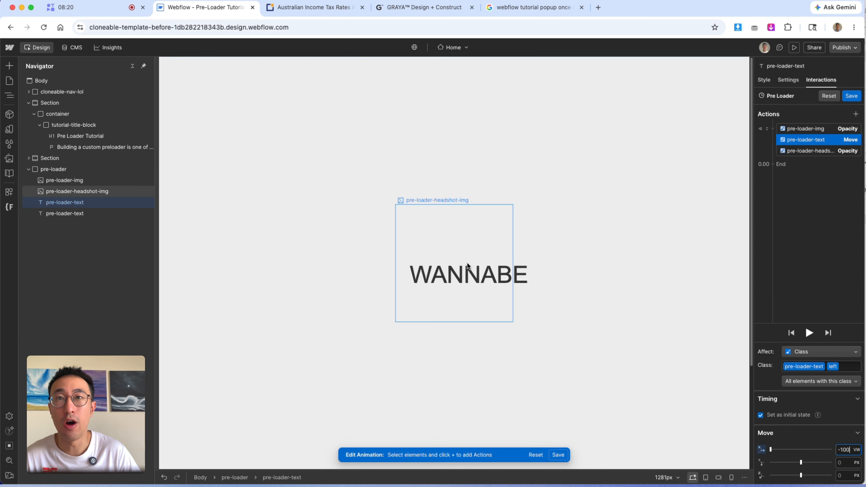
- Add a Move action for the WANNABE text and make it affect its class
{"action": "left_click", "coordinate": [513, 278]}
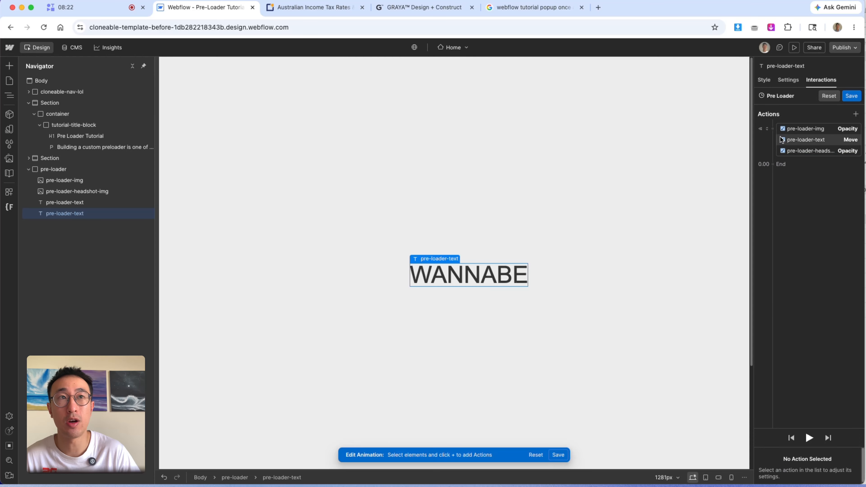
{"action": "left_click", "coordinate": [775, 132]}
{"action": "left_click", "coordinate": [789, 176]}
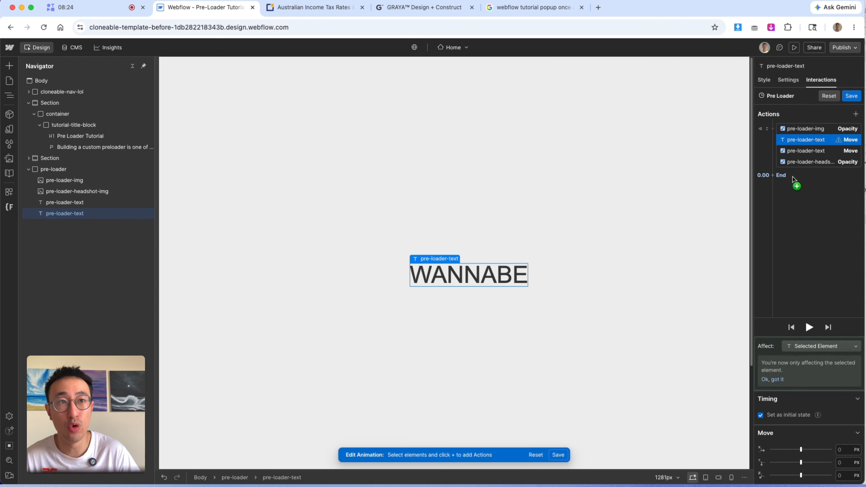
{"action": "left_click", "coordinate": [823, 347]}
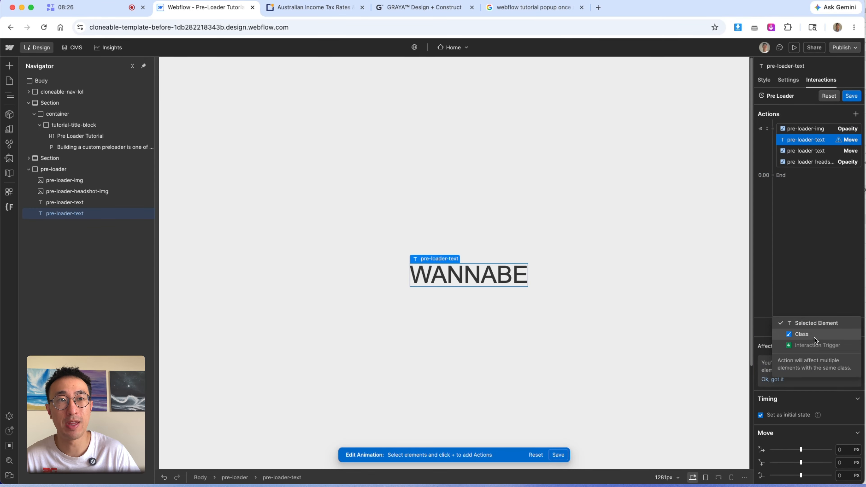
{"action": "left_click", "coordinate": [812, 336]}
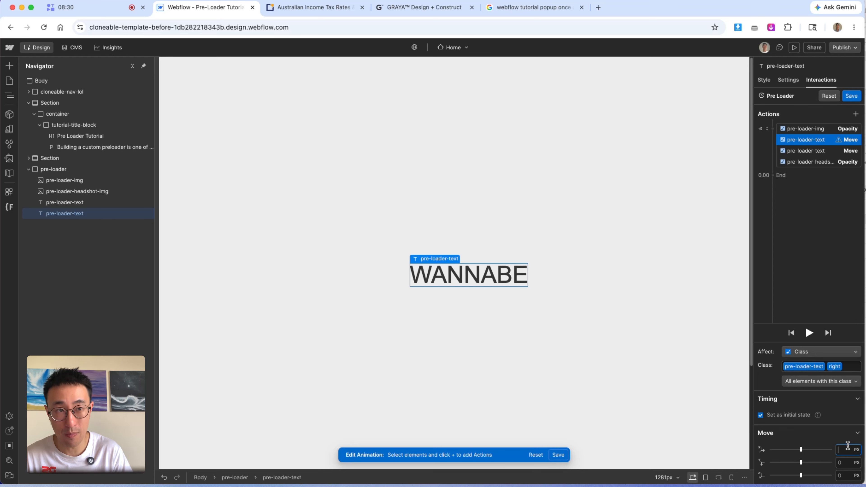
- Set the WANNABE text's X offset to -100vw
{"action": "type", "text": "w"}
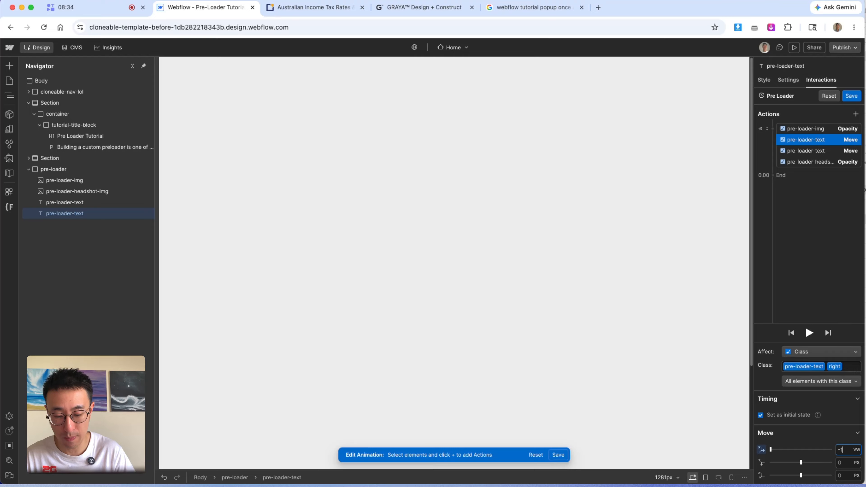
{"action": "type", "text": "-20"}
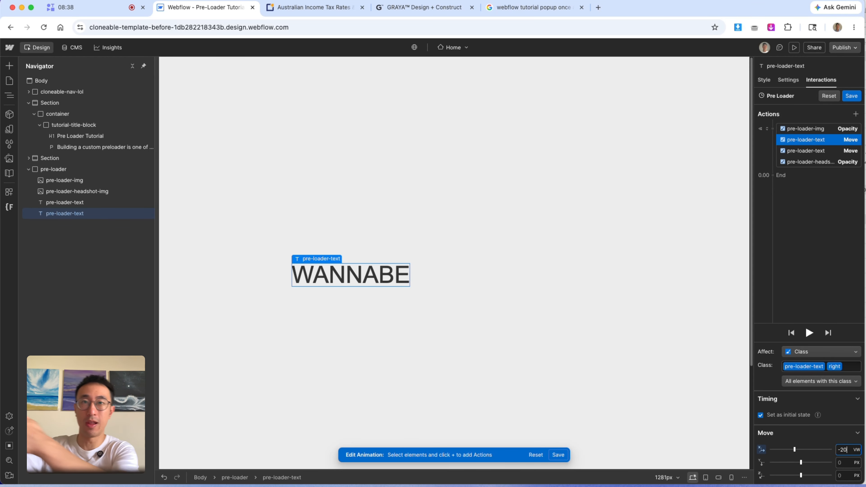
{"action": "type", "text": "00"}
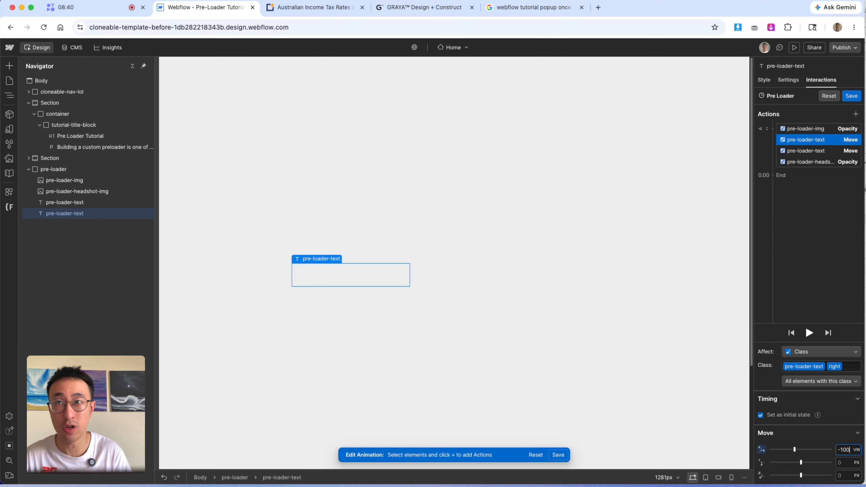
{"action": "left_click", "coordinate": [516, 257]}
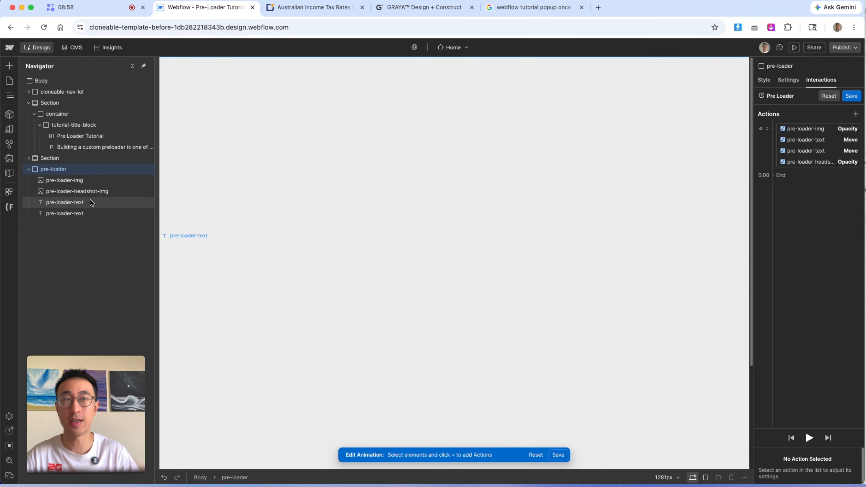
- Add a second Opacity action for the DS logo at the end of the timeline, set to 100%
{"action": "left_click", "coordinate": [101, 181]}
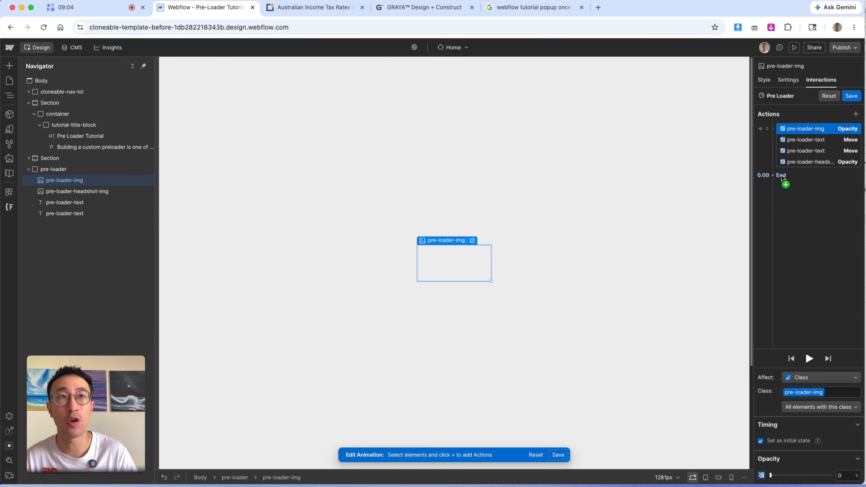
{"action": "left_click", "coordinate": [785, 182]}
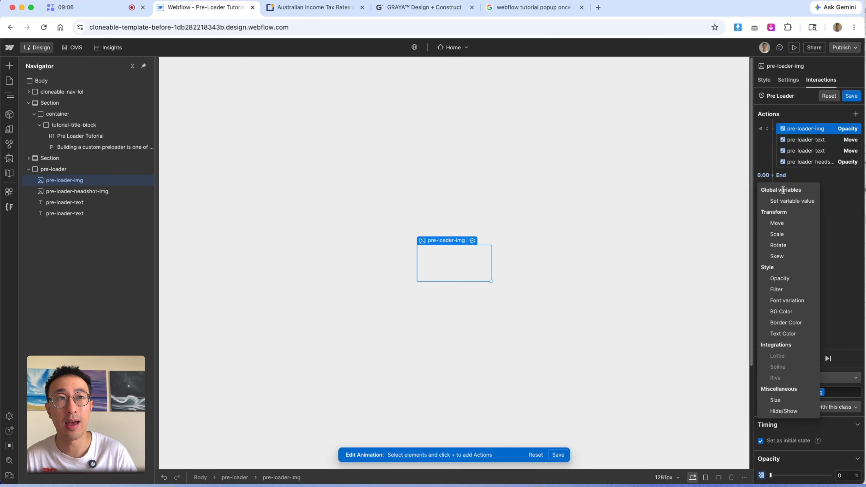
{"action": "left_click", "coordinate": [780, 279]}
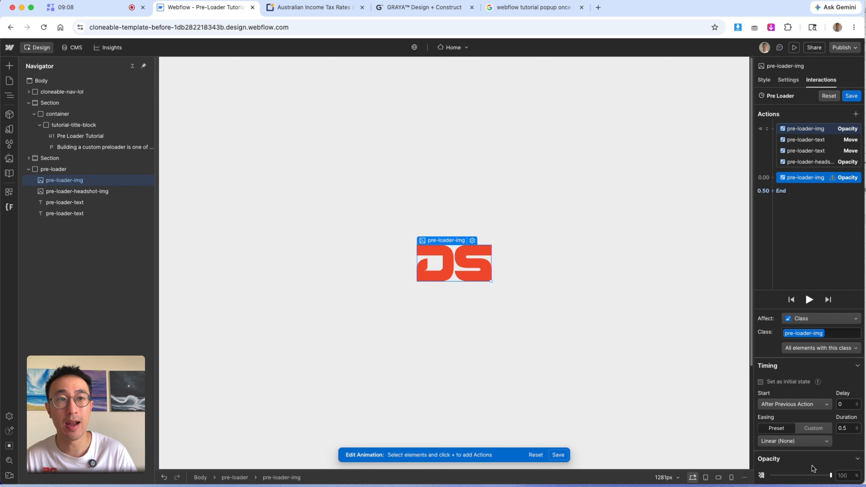
{"action": "left_click", "coordinate": [762, 476]}
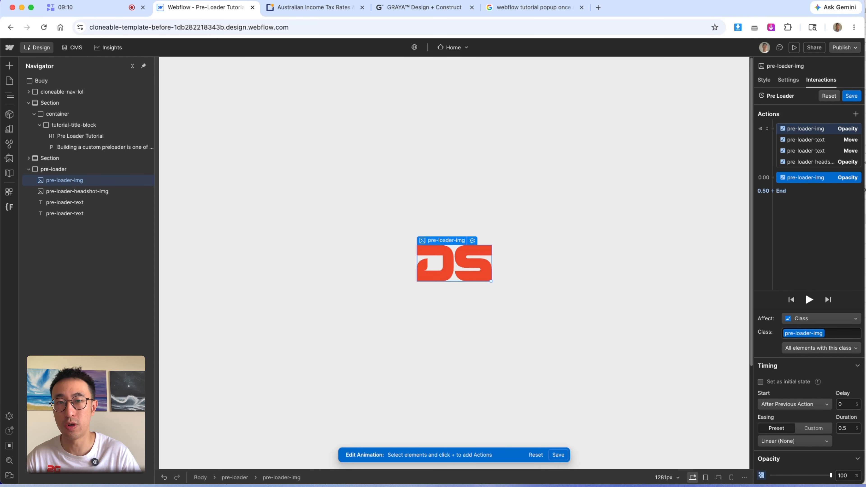
- Set the DS logo fade-in's delay to 0.8 s and duration to 2 s
{"action": "left_click", "coordinate": [843, 407]}
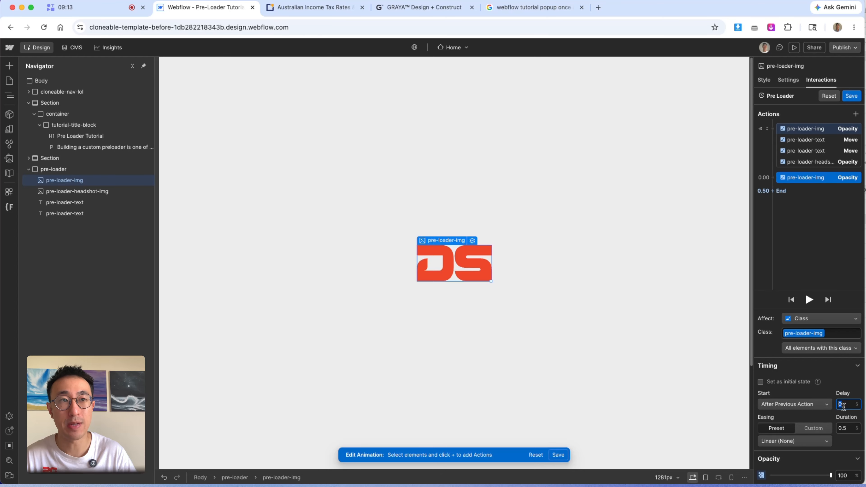
{"action": "type", "text": "0"}
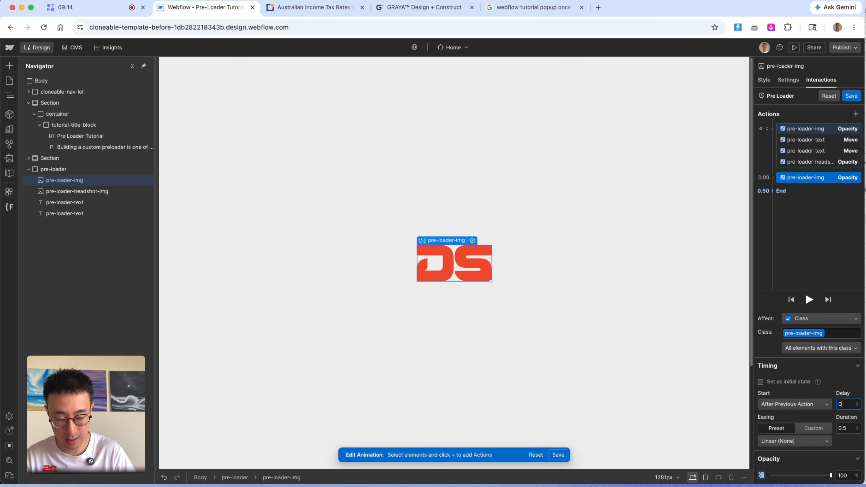
{"action": "left_click", "coordinate": [847, 427]}
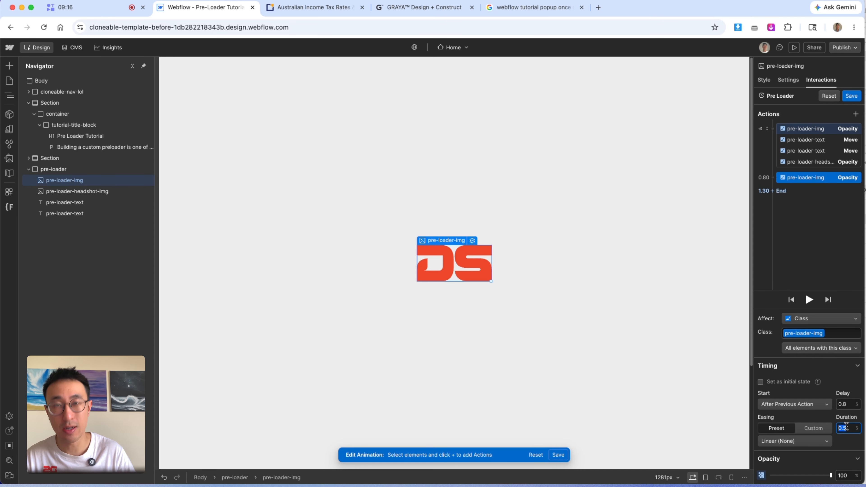
{"action": "type", "text": "2"}
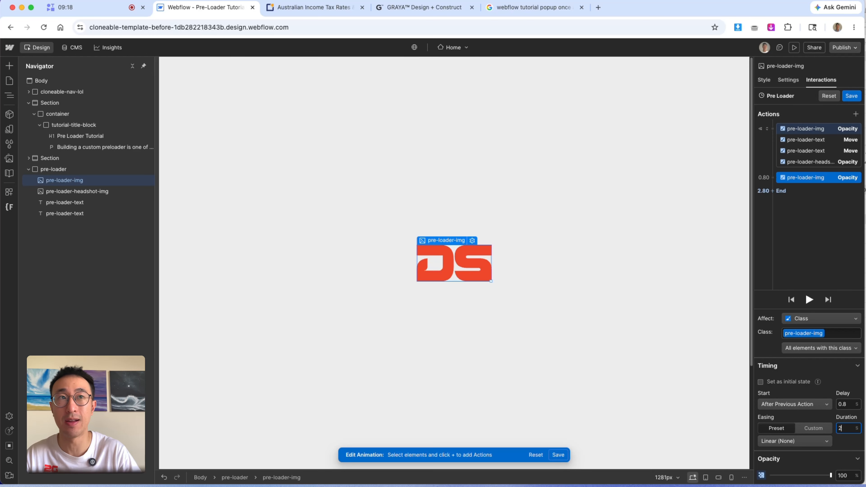
- Add a third DS logo Opacity action fading to 0% with a 1.2 s duration
{"action": "left_click", "coordinate": [781, 194]}
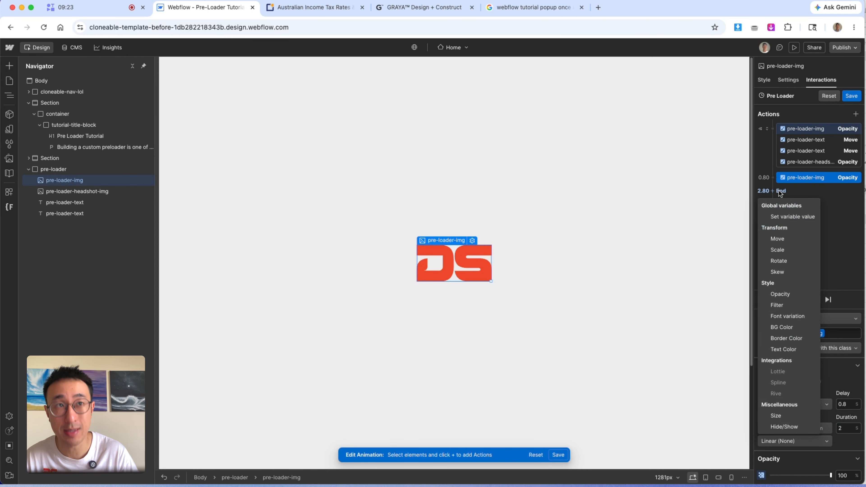
{"action": "left_click", "coordinate": [793, 296]}
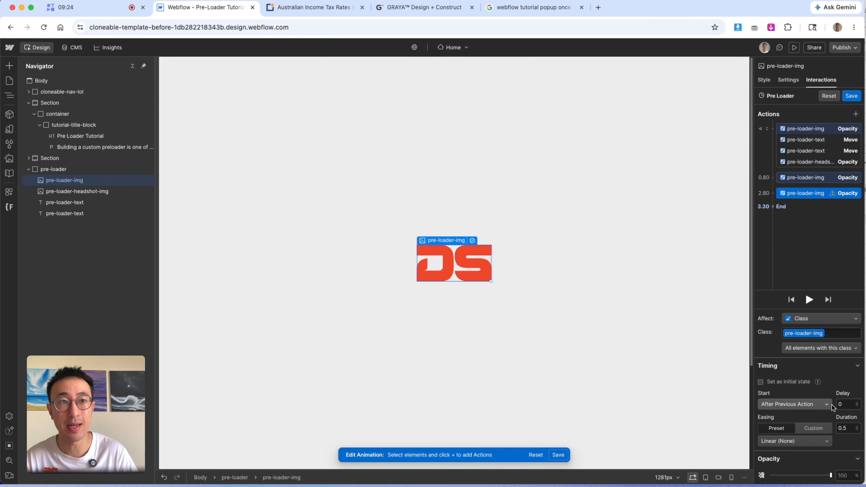
{"action": "left_click", "coordinate": [823, 475]}
{"action": "left_click_drag", "start_coordinate": [823, 475], "coordinate": [710, 456]}
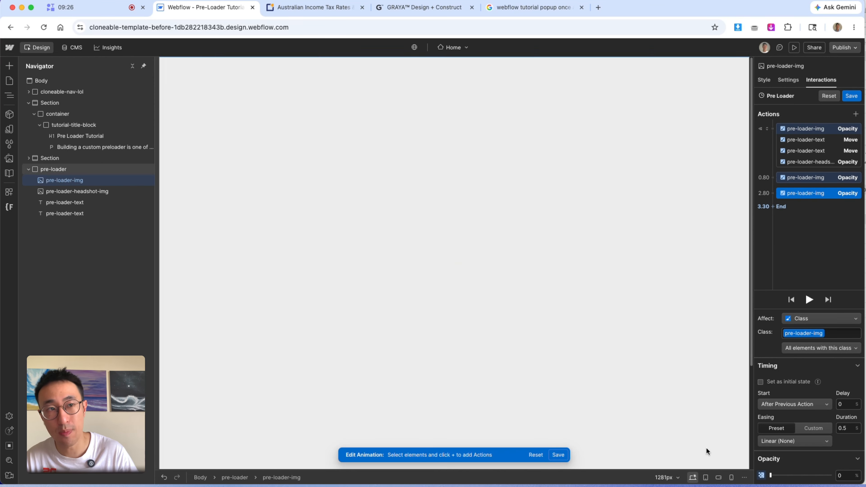
{"action": "left_click", "coordinate": [843, 428]}
{"action": "type", "text": "1.2"}
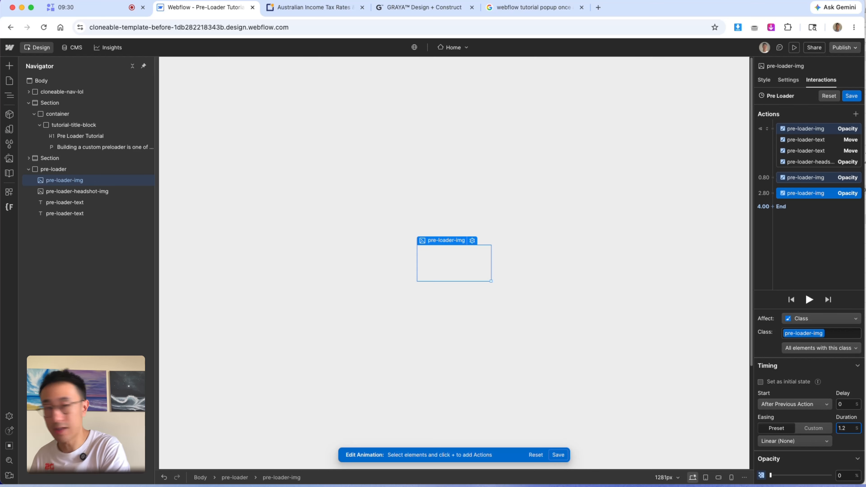
- Set the DS logo fade-out's delay to 2 s and preview the animation
{"action": "left_click", "coordinate": [850, 403]}
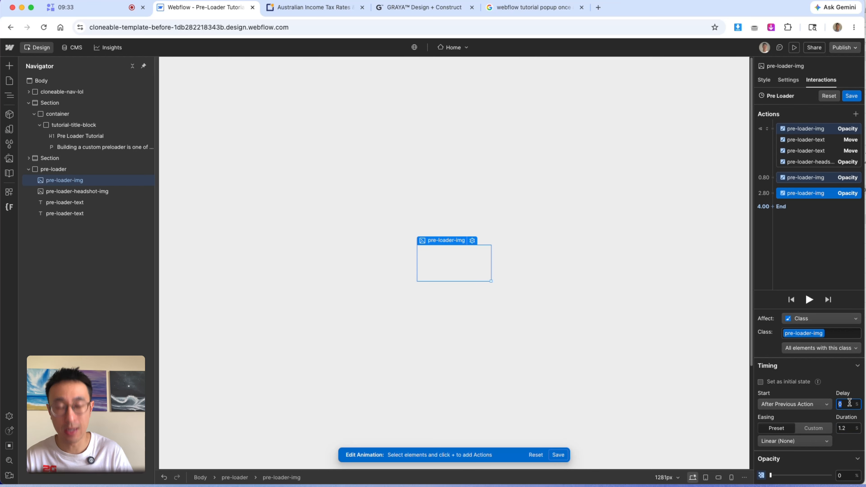
{"action": "type", "text": "2"}
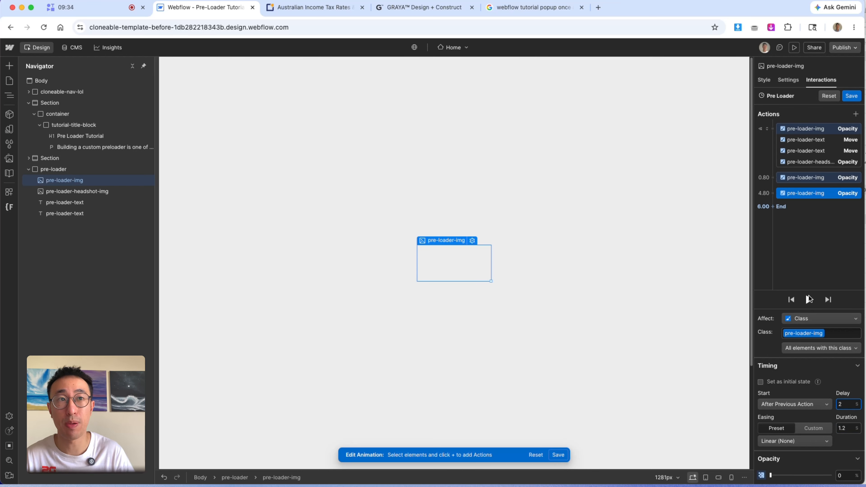
{"action": "left_click", "coordinate": [809, 300]}
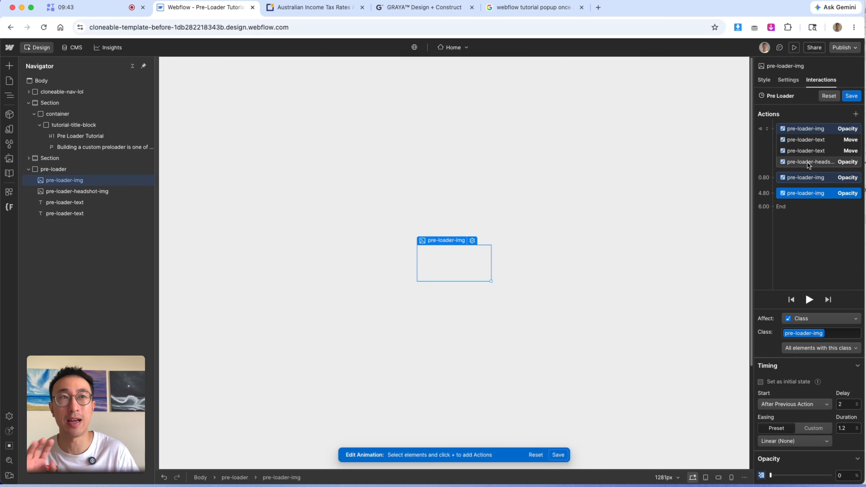
- Set the DS logo fade-in action's duration to 1 s
{"action": "left_click", "coordinate": [813, 176]}
{"action": "left_click", "coordinate": [813, 175]}
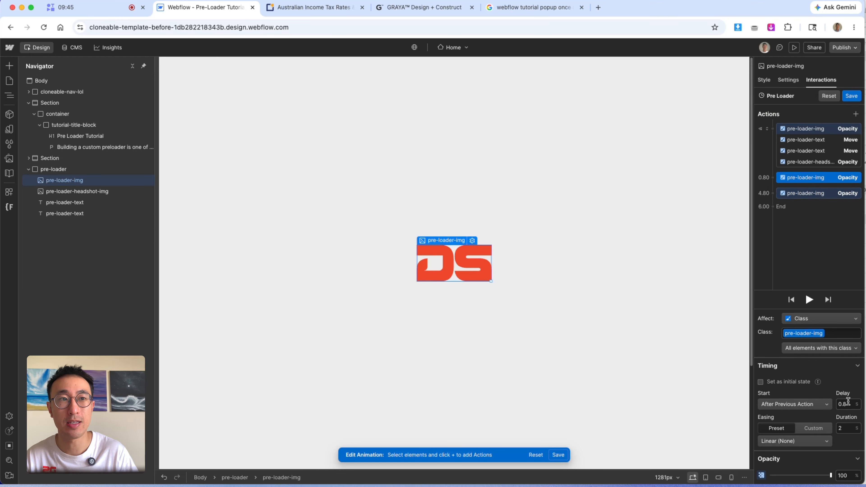
{"action": "type", "text": "1"}
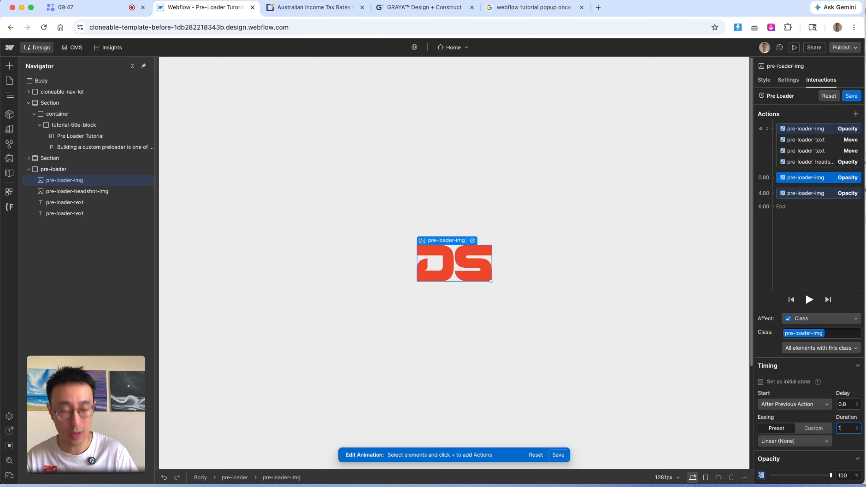
- Set the DS logo fade-out action's duration to 1 s and its delay to 1.5 s
{"action": "left_click", "coordinate": [802, 193]}
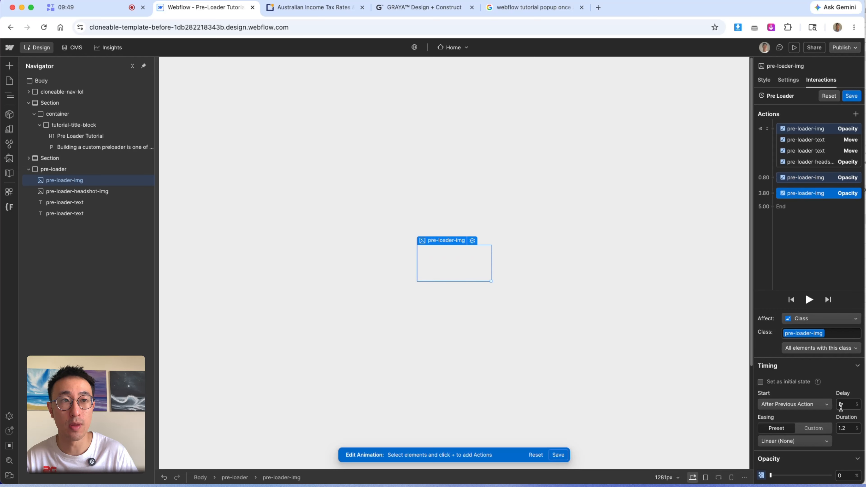
{"action": "left_click", "coordinate": [849, 426]}
{"action": "type", "text": "1"}
{"action": "left_click", "coordinate": [845, 405]}
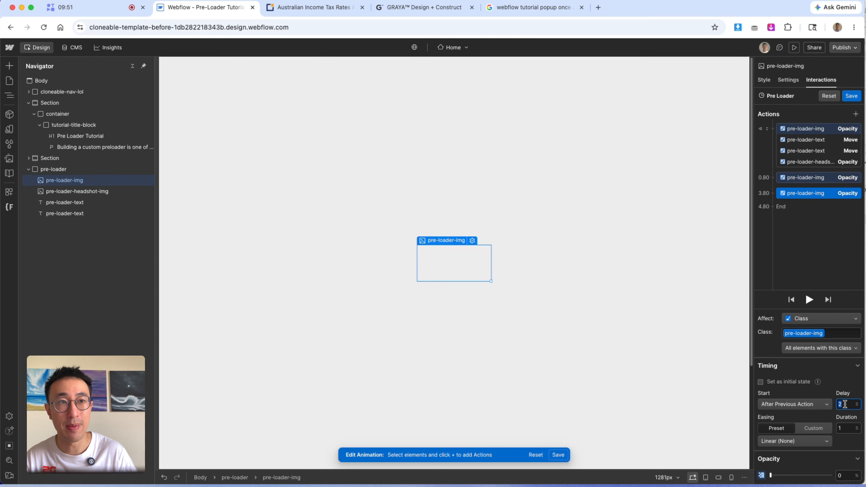
{"action": "key", "text": "Return"}
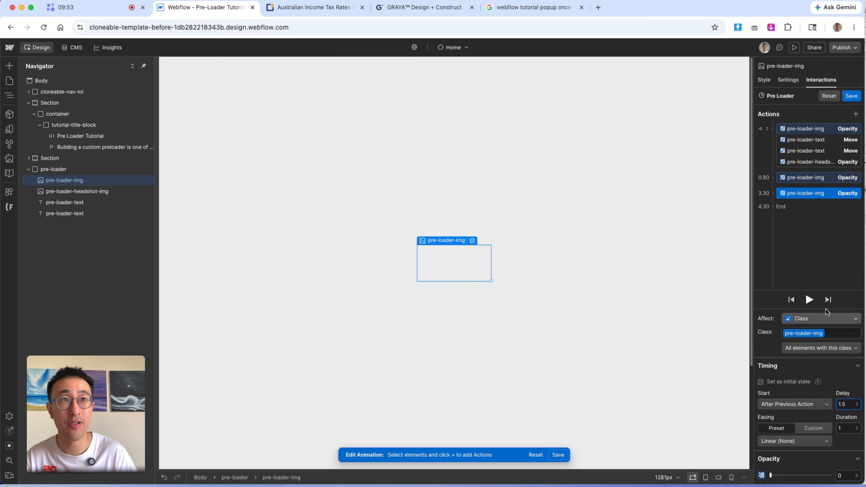
- Set the DS logo fade-in action's delay to 0.4 s and preview the animation
{"action": "left_click", "coordinate": [835, 178]}
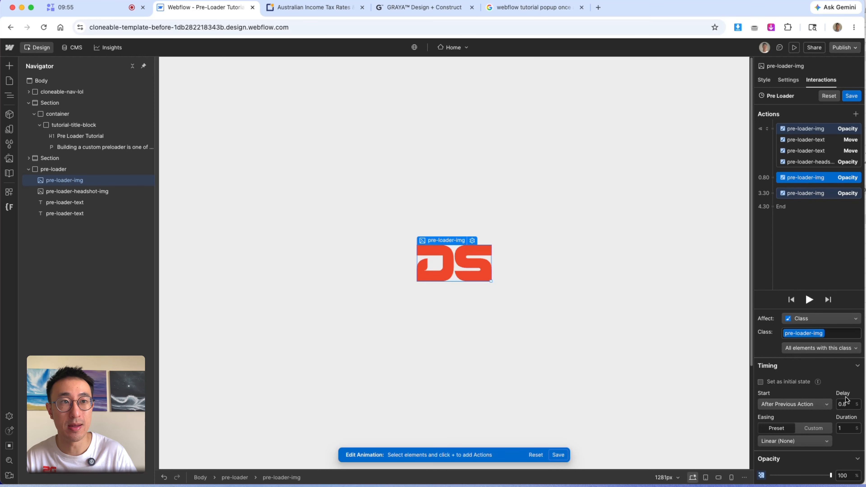
{"action": "left_click", "coordinate": [844, 404]}
{"action": "type", "text": "0.4"}
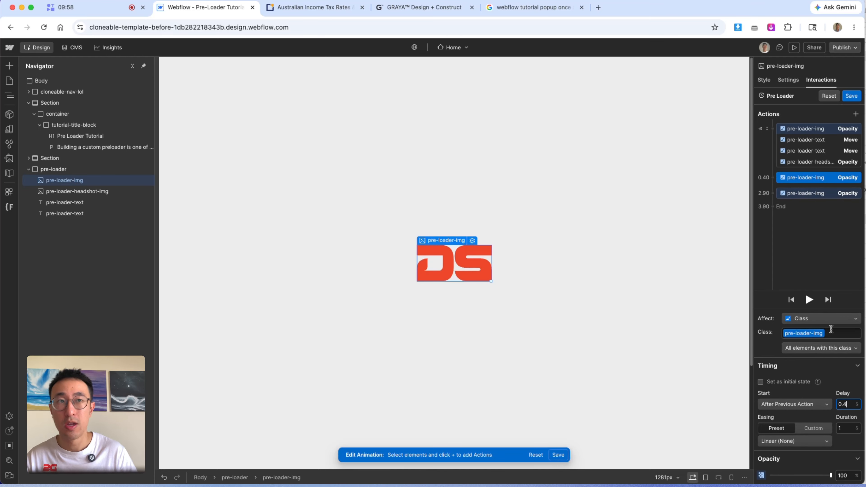
{"action": "left_click", "coordinate": [814, 301]}
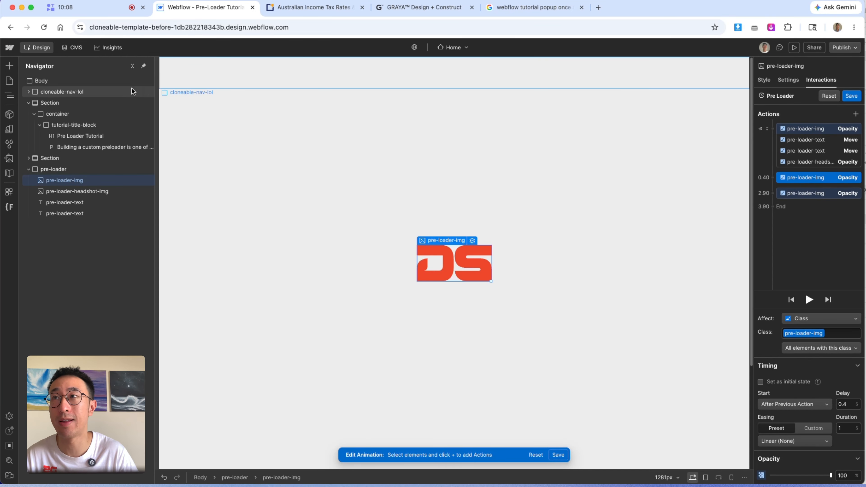
- Add a Move action for the WEBFLOW text at the end of the timeline with a 2 s delay and 1.2 s duration
{"action": "left_click", "coordinate": [53, 169]}
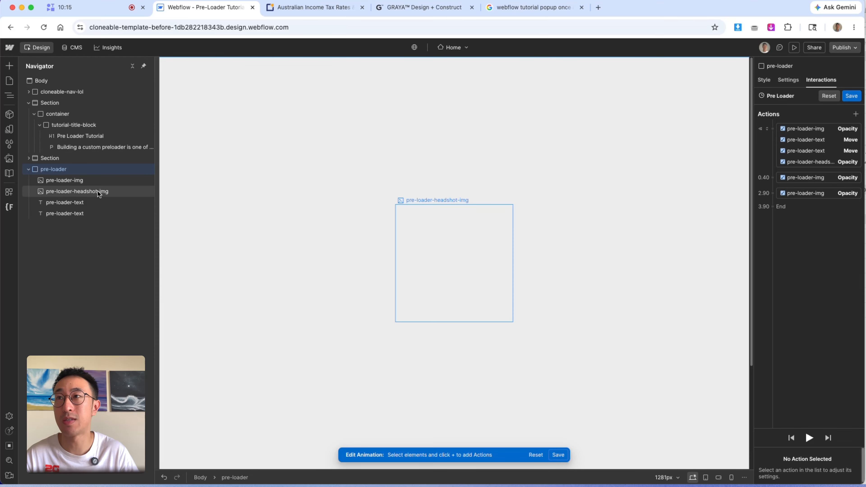
{"action": "left_click", "coordinate": [95, 203]}
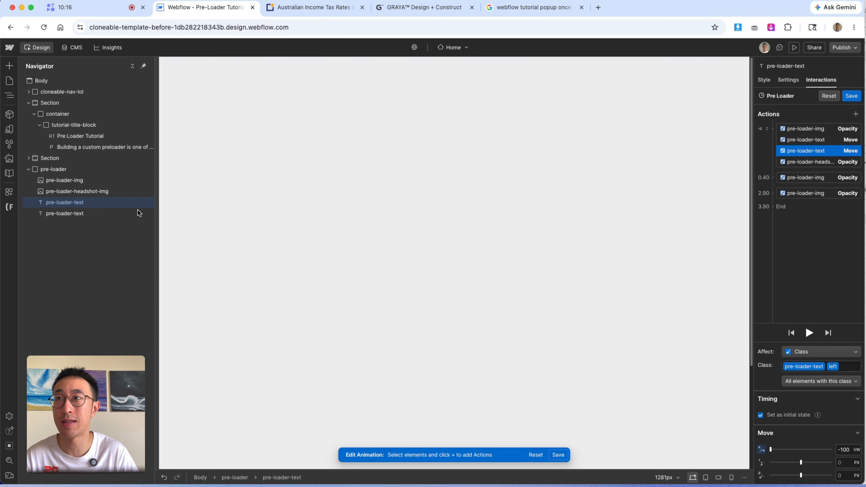
{"action": "left_click_drag", "start_coordinate": [106, 204], "coordinate": [782, 210]}
{"action": "left_click", "coordinate": [796, 252]}
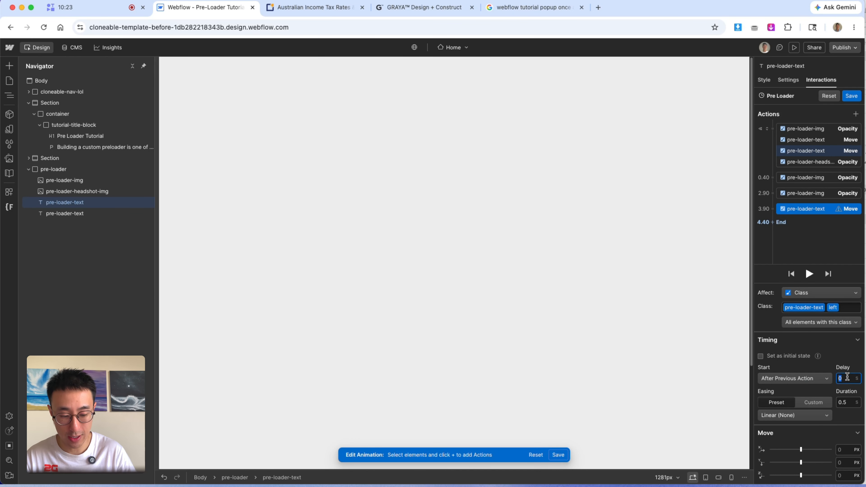
{"action": "type", "text": "2"}
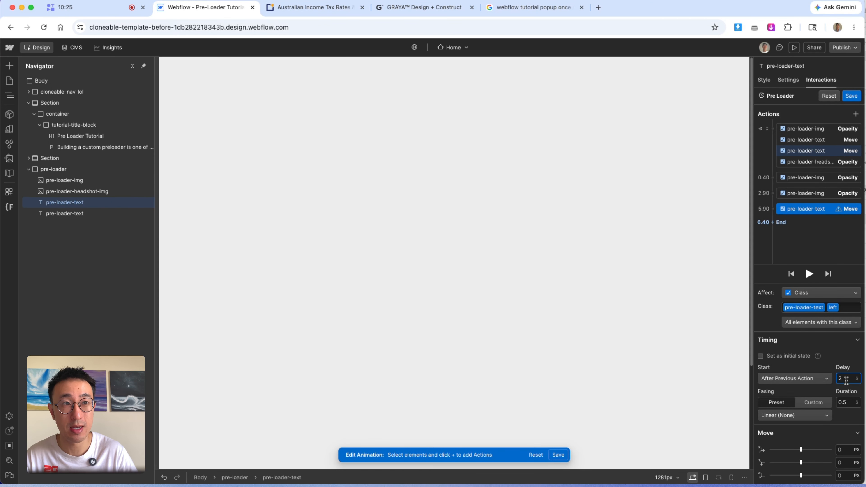
{"action": "left_click", "coordinate": [845, 403]}
{"action": "type", "text": "1.2"}
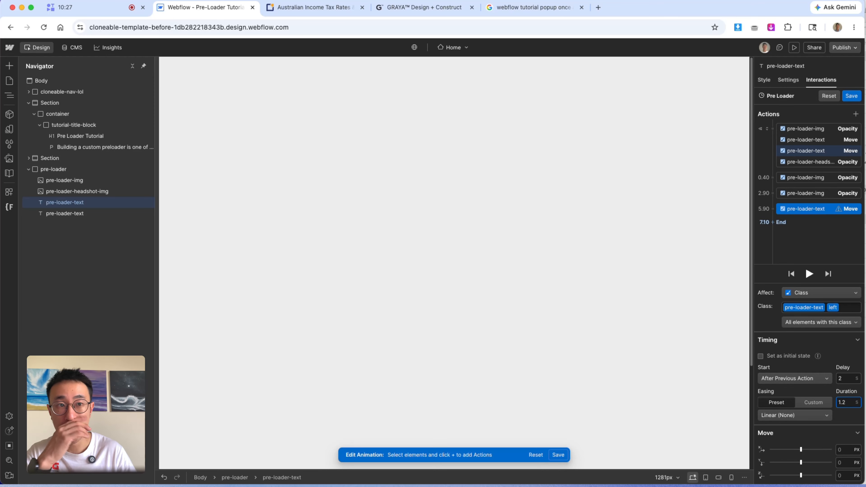
- Set the WEBFLOW text move's X offset to 0 vw and, after previewing, its delay to 0 s
{"action": "left_click", "coordinate": [842, 450]}
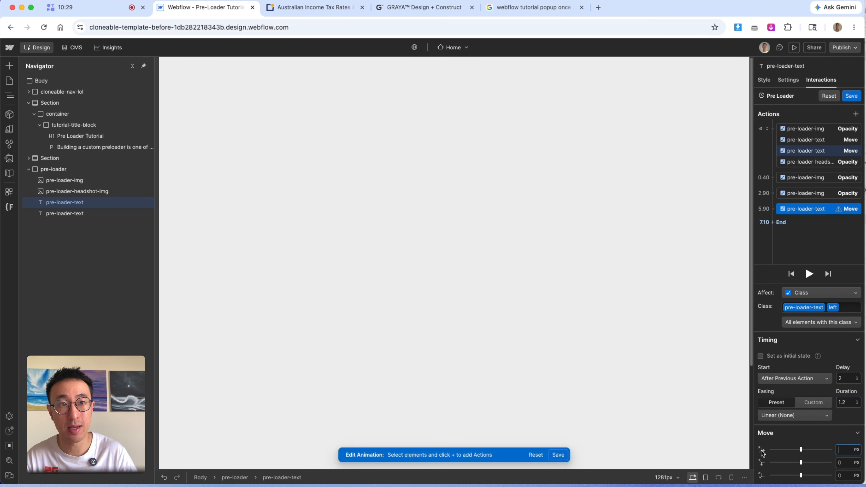
{"action": "type", "text": "0vw"}
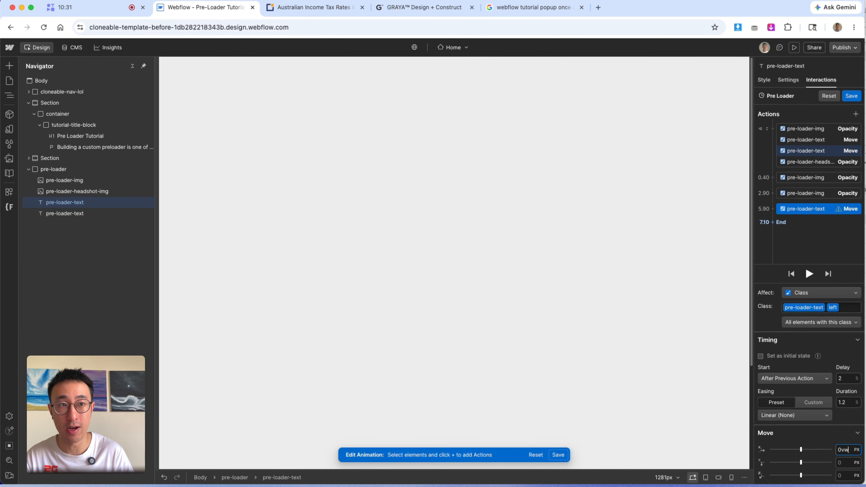
{"action": "key", "text": "Return"}
{"action": "left_click", "coordinate": [810, 274]}
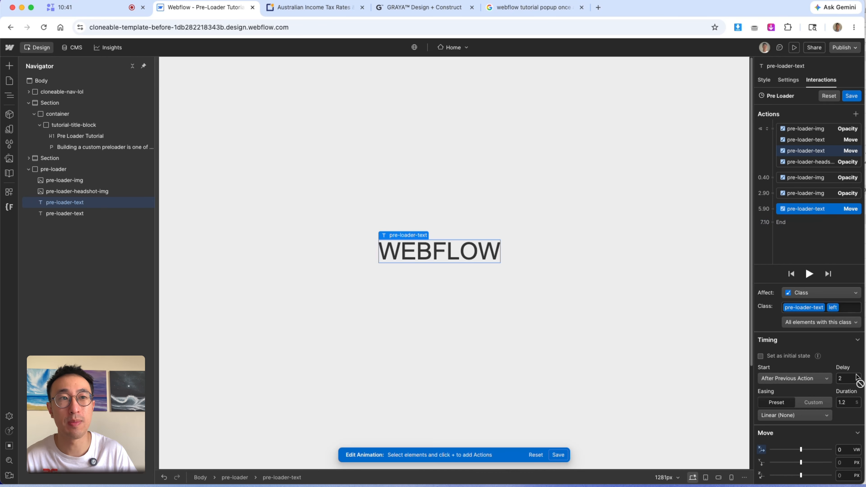
{"action": "left_click", "coordinate": [847, 378]}
{"action": "type", "text": "0"}
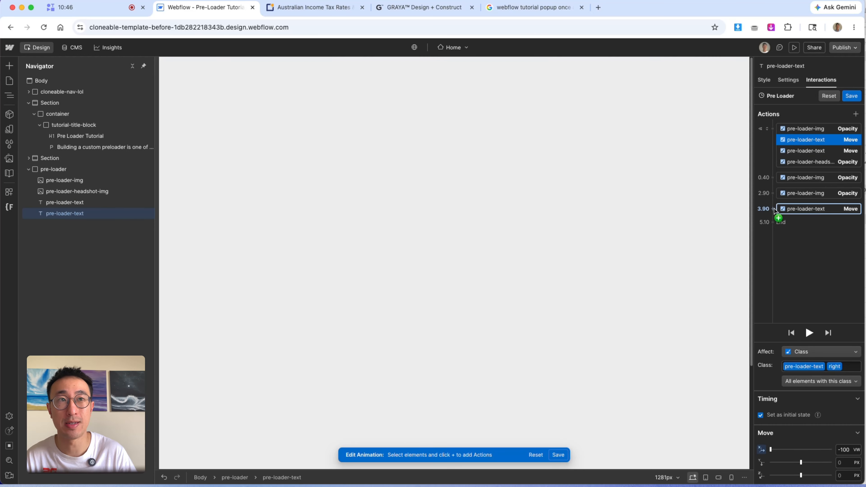
- Add a Move action for the WANNABE text starting with the previous action, with an X offset of 0 vw
{"action": "left_click", "coordinate": [774, 209]}
{"action": "left_click", "coordinate": [801, 256]}
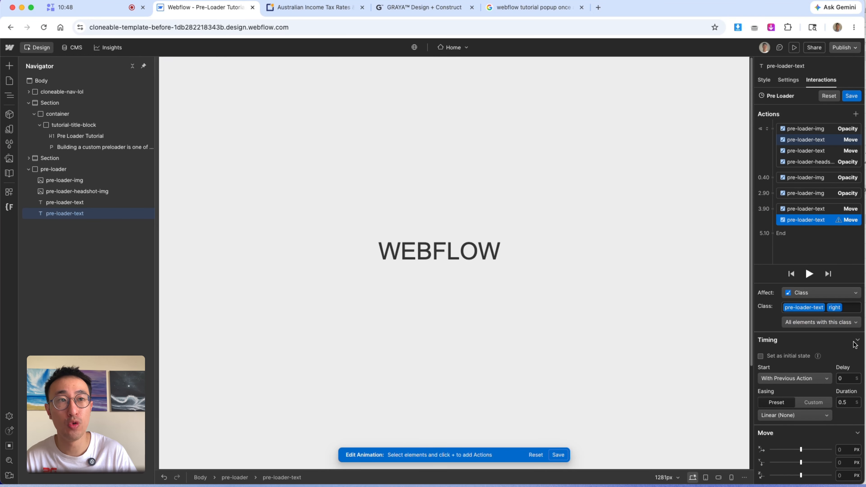
{"action": "left_click", "coordinate": [846, 448]}
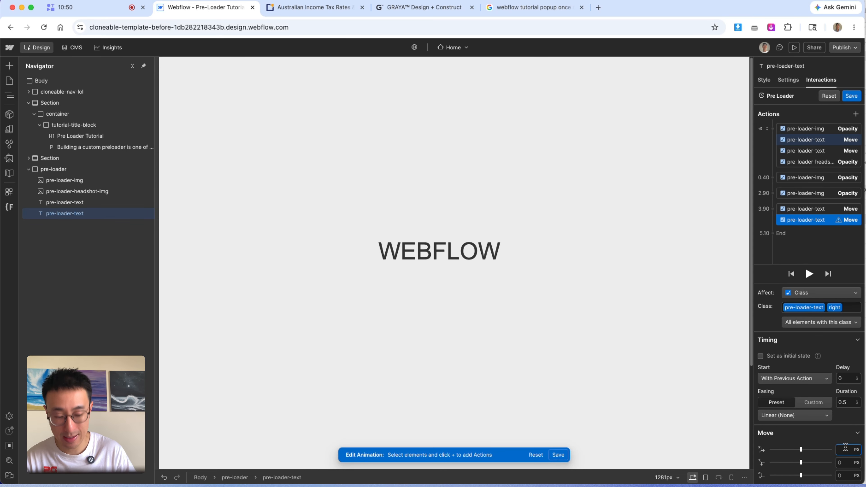
{"action": "type", "text": "0"}
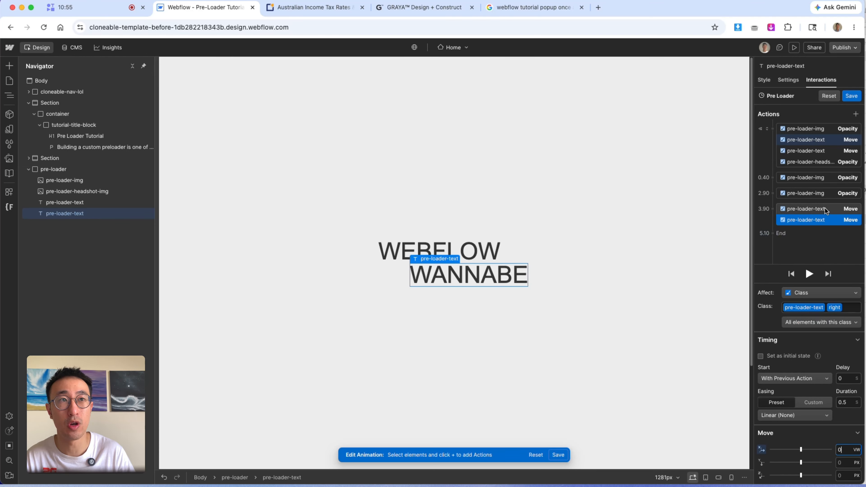
- Set the durations of both text Move actions to 0.8 s
{"action": "left_click", "coordinate": [825, 208]}
{"action": "left_click", "coordinate": [826, 220]}
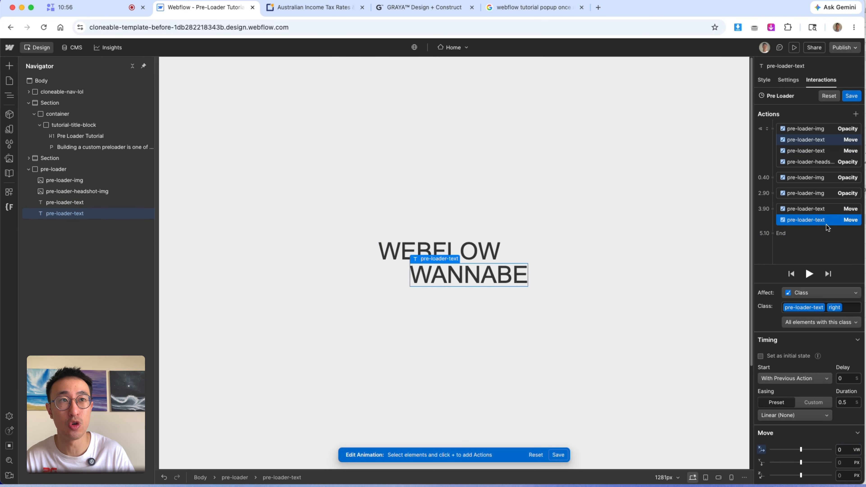
{"action": "left_click", "coordinate": [849, 403]}
{"action": "type", "text": "0"}
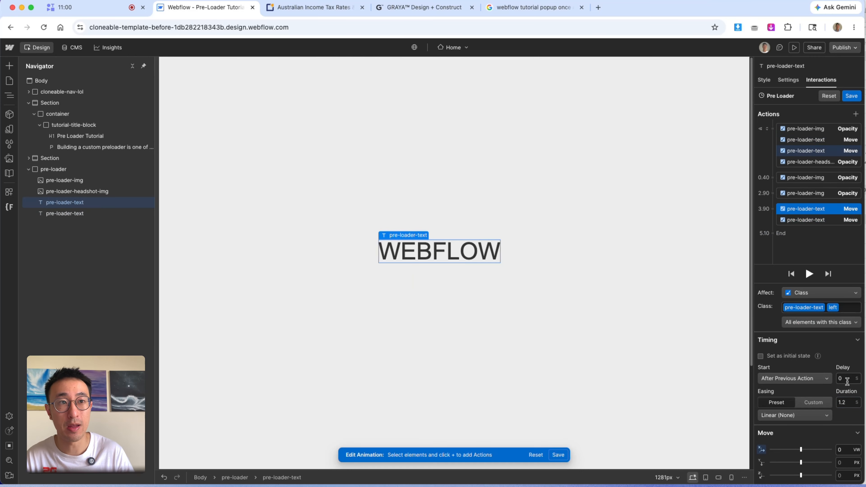
{"action": "left_click", "coordinate": [849, 403]}
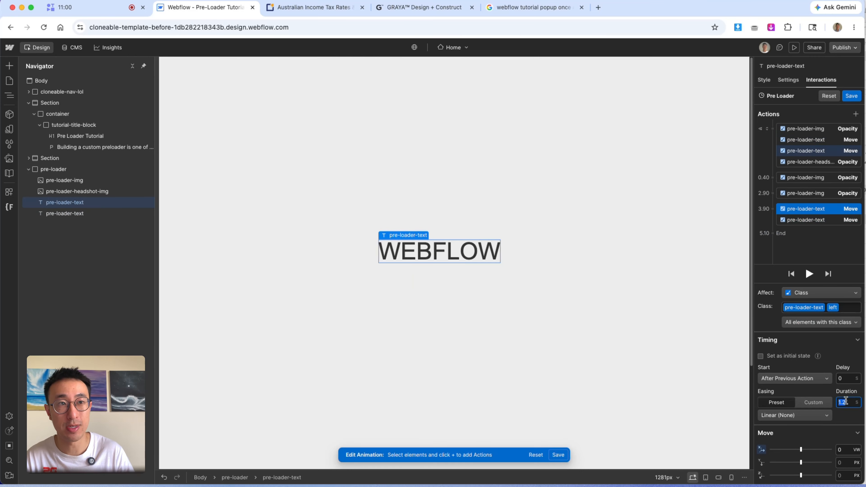
{"action": "type", "text": "0.8"}
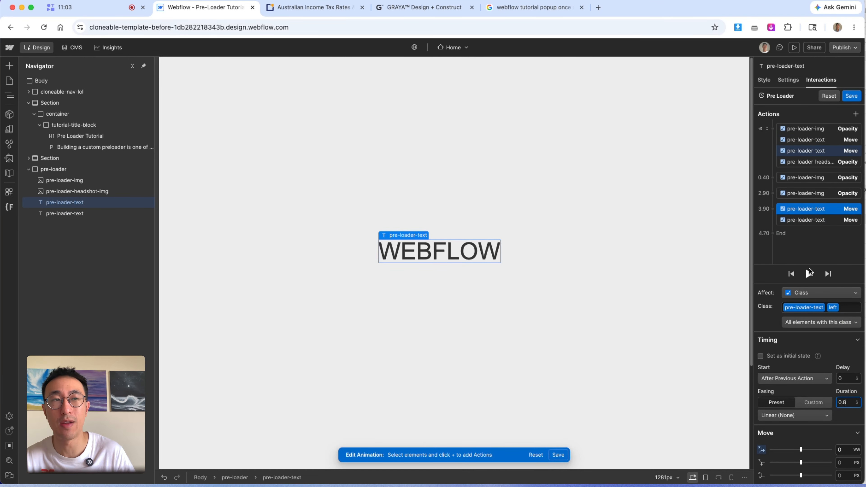
- Preview the text slide-in animation and inspect the two text Move actions
{"action": "left_click", "coordinate": [810, 273]}
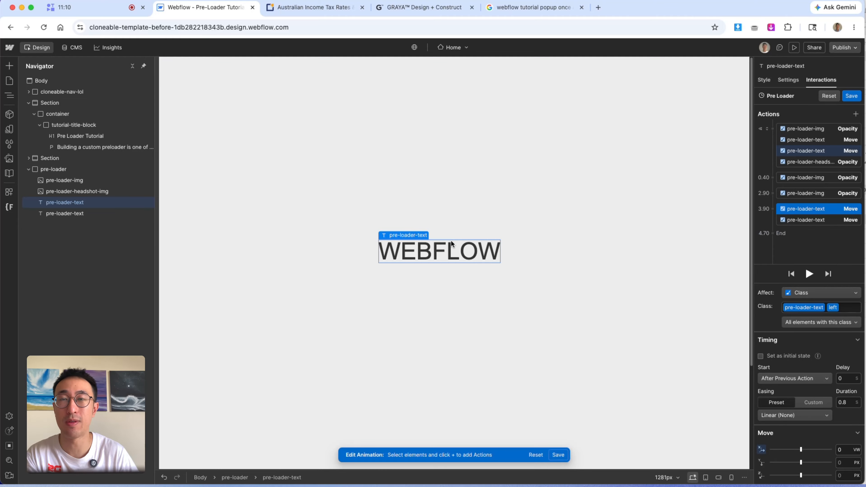
{"action": "left_click", "coordinate": [823, 218]}
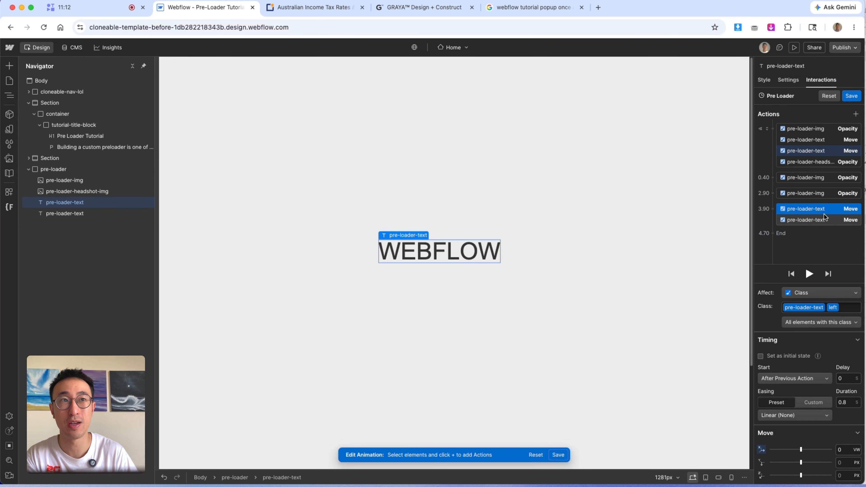
{"action": "left_click", "coordinate": [824, 210]}
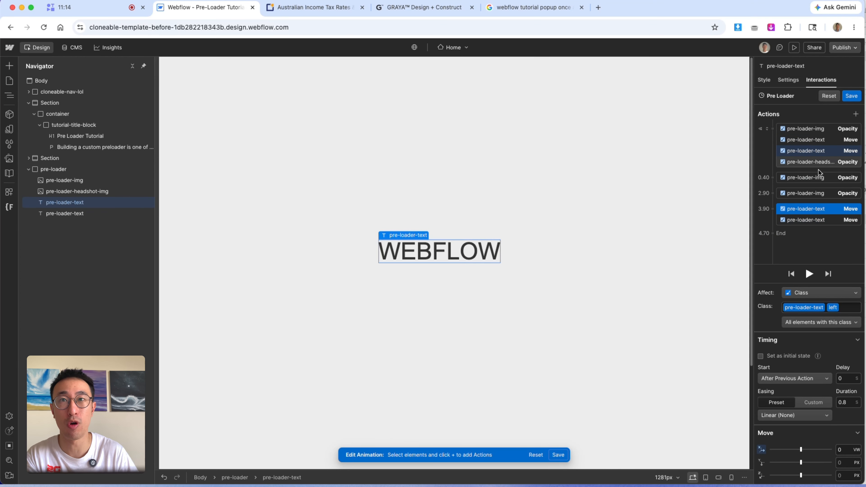
{"action": "left_click", "coordinate": [810, 274]}
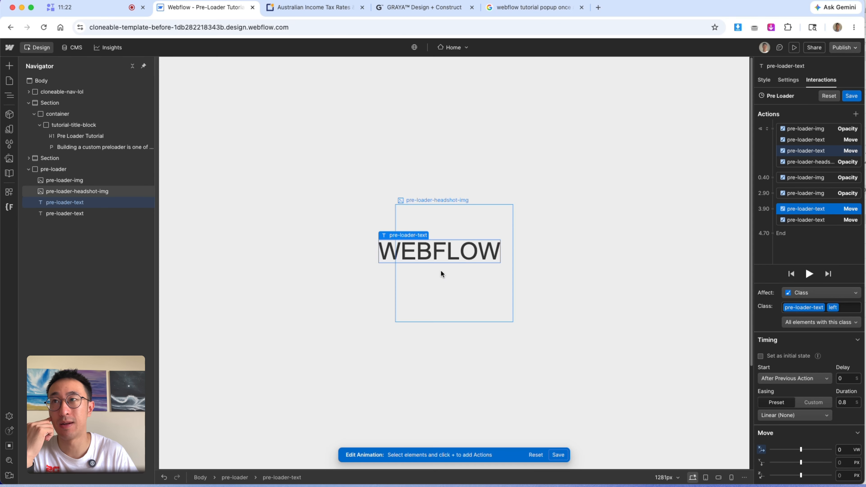
- Set the WANNABE text's initial-state Move X offset to 100 vw
{"action": "left_click", "coordinate": [107, 217]}
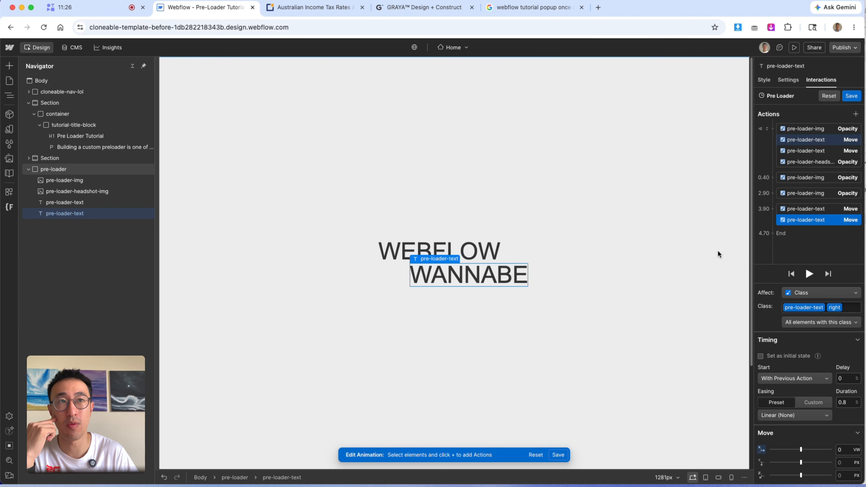
{"action": "left_click", "coordinate": [824, 143]}
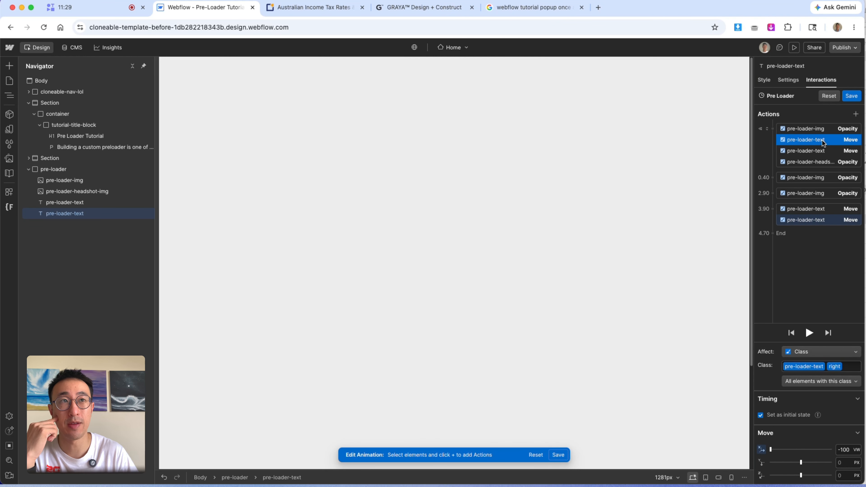
{"action": "left_click", "coordinate": [817, 153]}
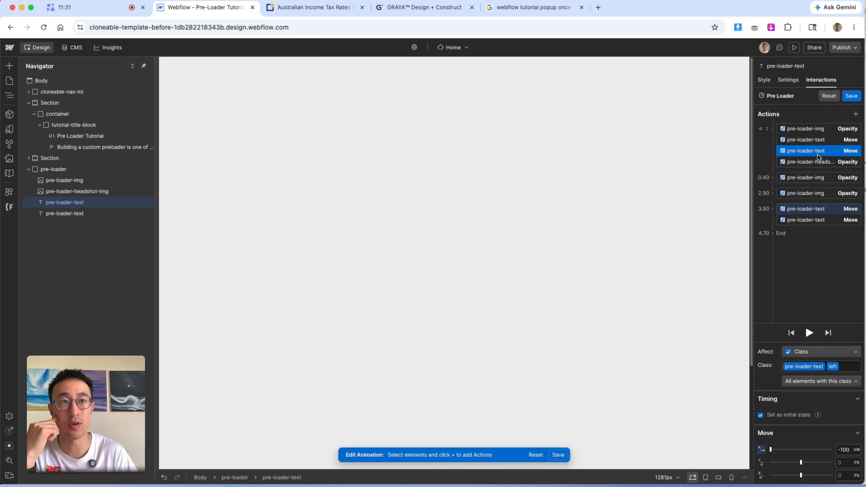
{"action": "left_click", "coordinate": [818, 141]}
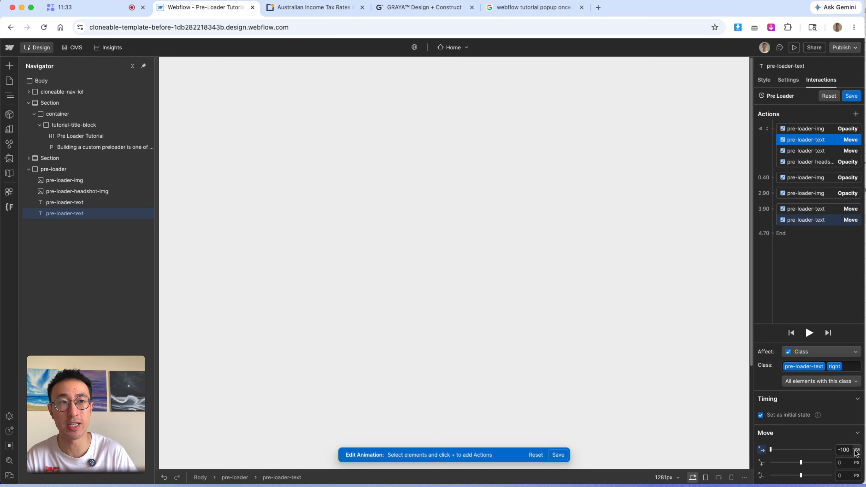
{"action": "left_click", "coordinate": [847, 450]}
{"action": "type", "text": "100"}
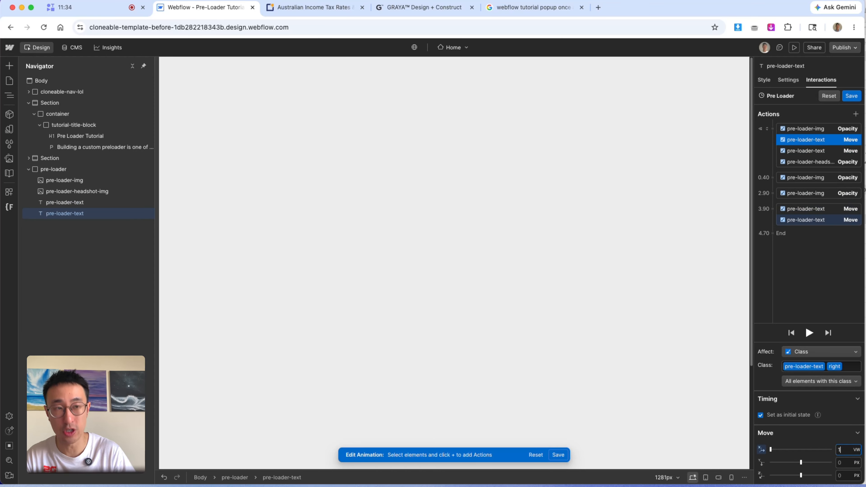
{"action": "key", "text": "Return"}
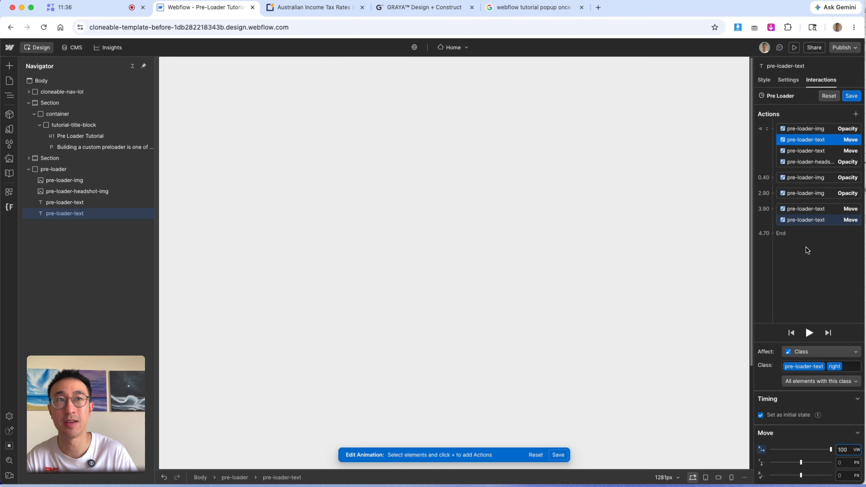
- Add an Opacity action for the WANNABE text class after the moves, fading it to 0%
{"action": "left_click", "coordinate": [824, 220]}
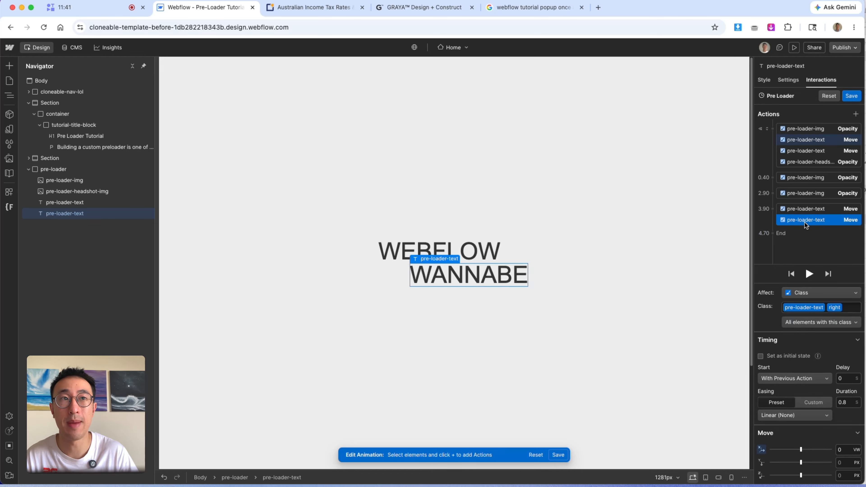
{"action": "left_click", "coordinate": [789, 235]}
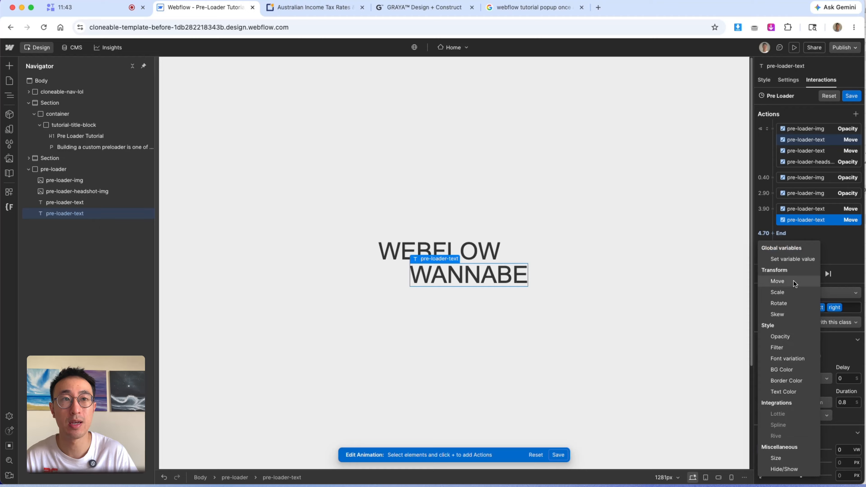
{"action": "left_click", "coordinate": [785, 336]}
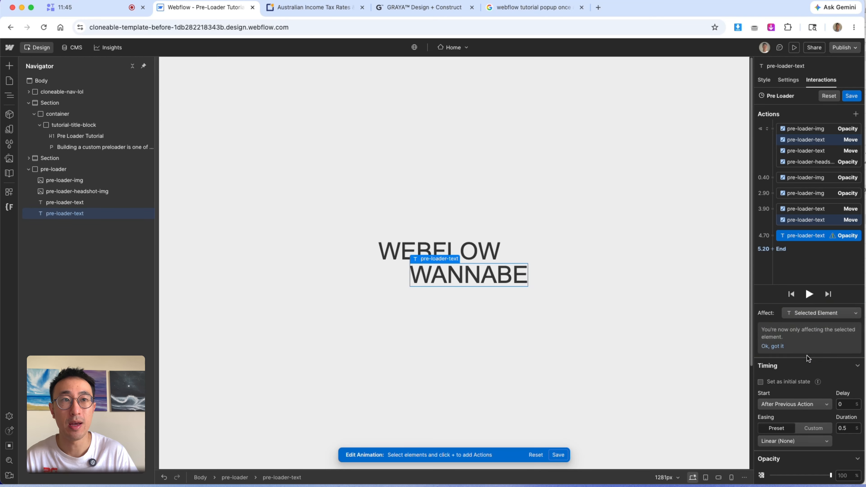
{"action": "left_click", "coordinate": [819, 314]}
{"action": "left_click", "coordinate": [813, 301]}
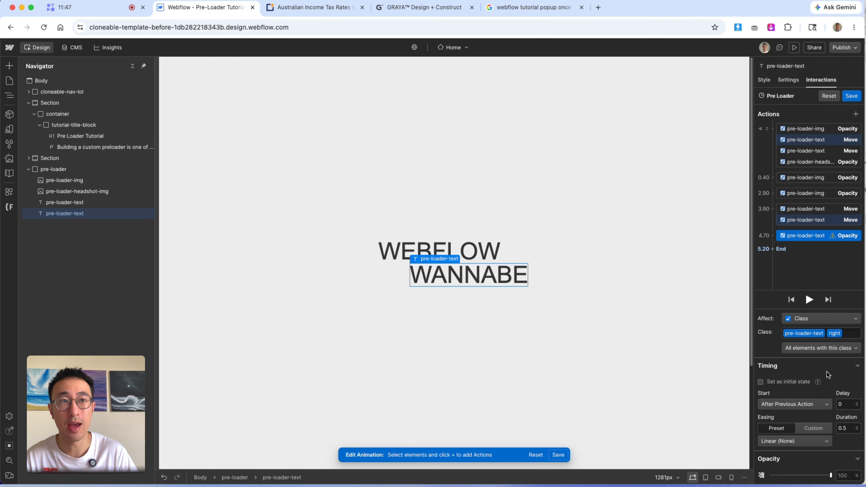
{"action": "left_click_drag", "start_coordinate": [832, 475], "coordinate": [771, 476]}
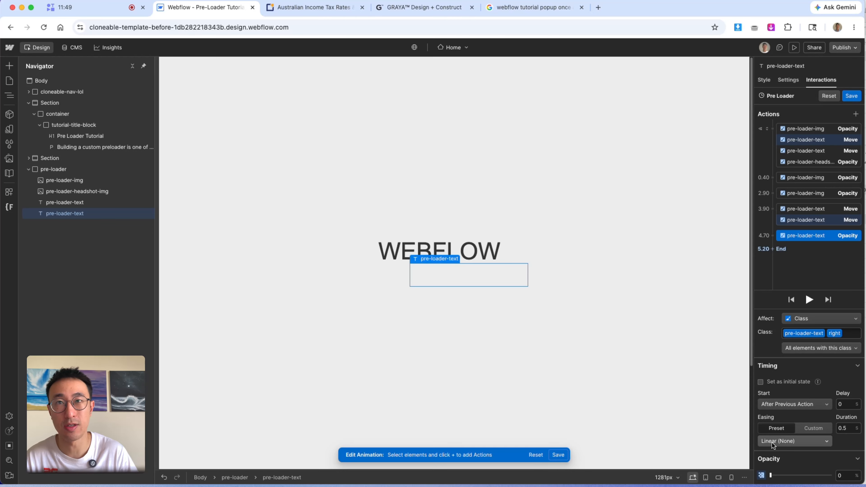
- Set the WANNABE text fade-out's delay to 2 s
{"action": "left_click", "coordinate": [851, 405]}
{"action": "type", "text": "2"}
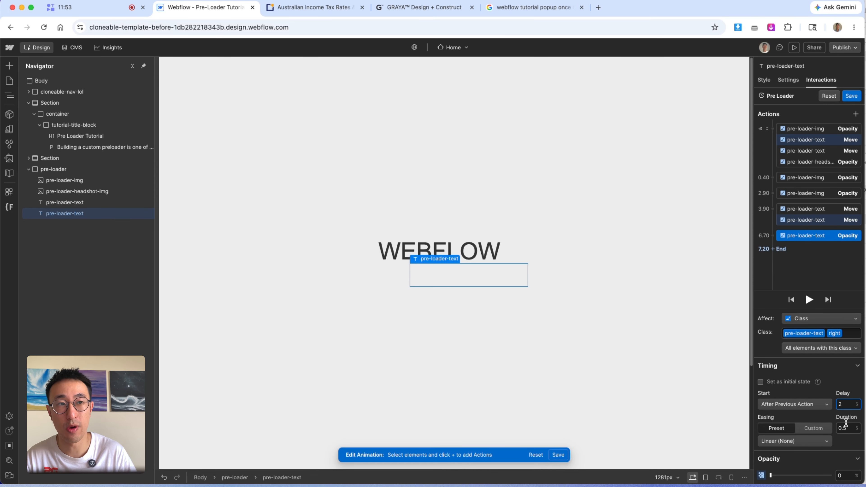
{"action": "left_click", "coordinate": [817, 208]}
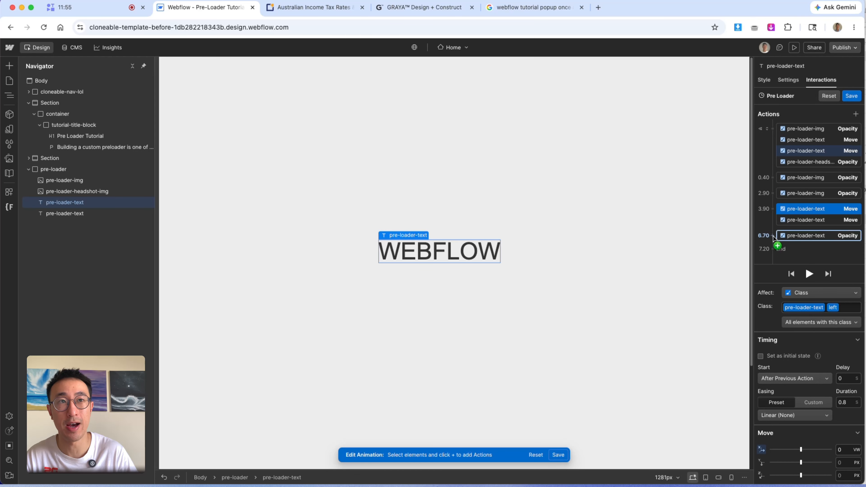
- Add a simultaneous Opacity action fading the WEBFLOW (left) text class to 0%, then preview the animation
{"action": "left_click", "coordinate": [784, 242]}
{"action": "left_click", "coordinate": [781, 339]}
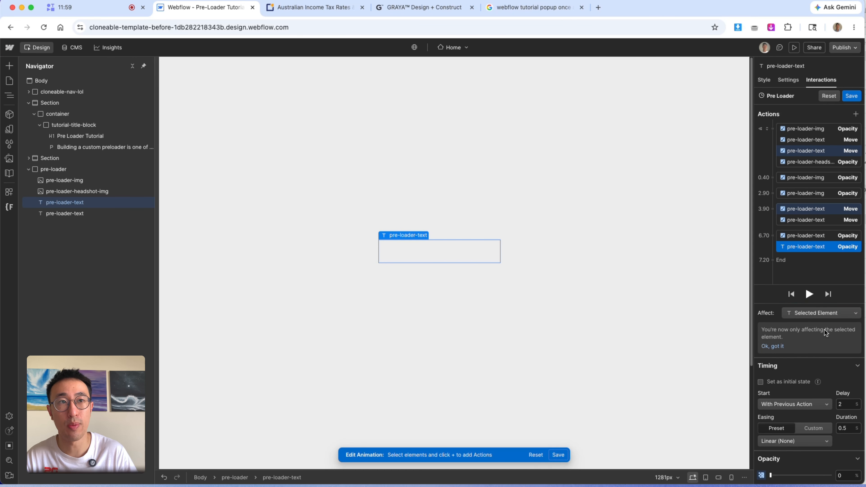
{"action": "left_click", "coordinate": [817, 313]}
{"action": "left_click", "coordinate": [814, 301]}
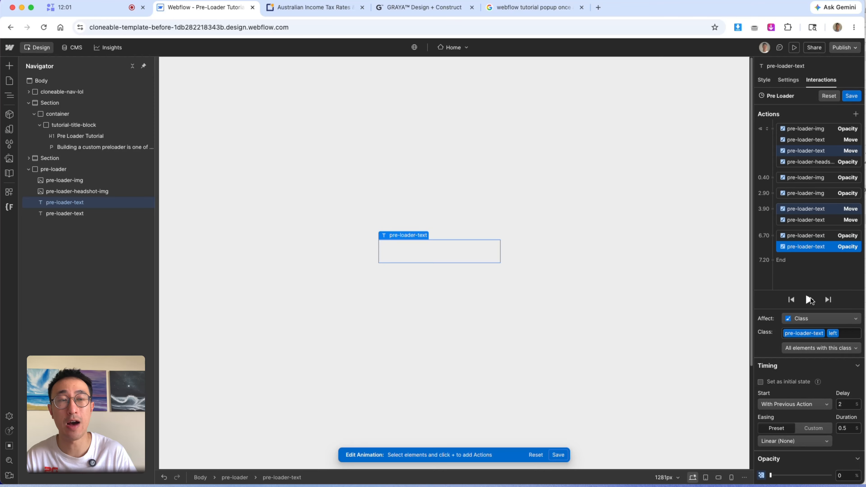
{"action": "left_click", "coordinate": [811, 300]}
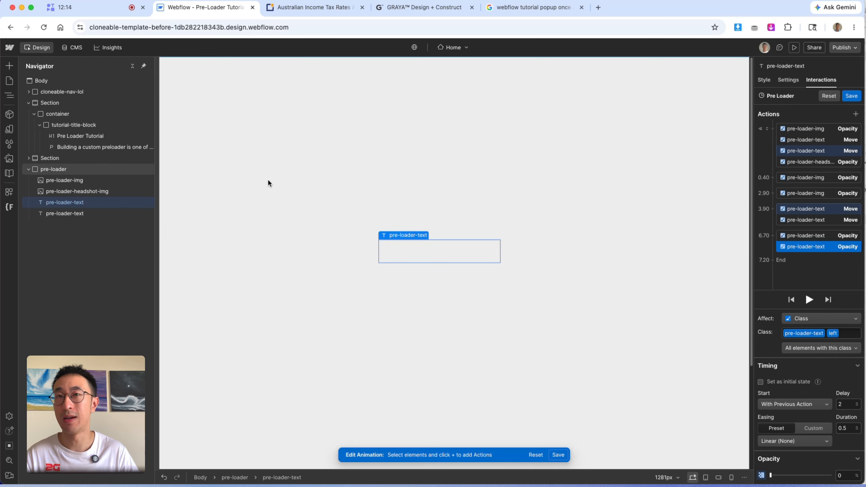
- Add an Opacity action for the headshot image class at the end of the timeline set to 100%, and preview it
{"action": "left_click", "coordinate": [429, 219]}
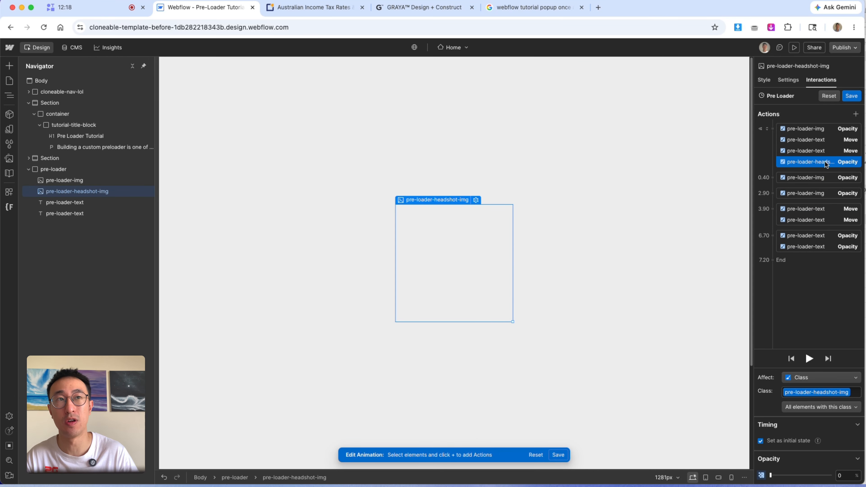
{"action": "left_click", "coordinate": [785, 263]}
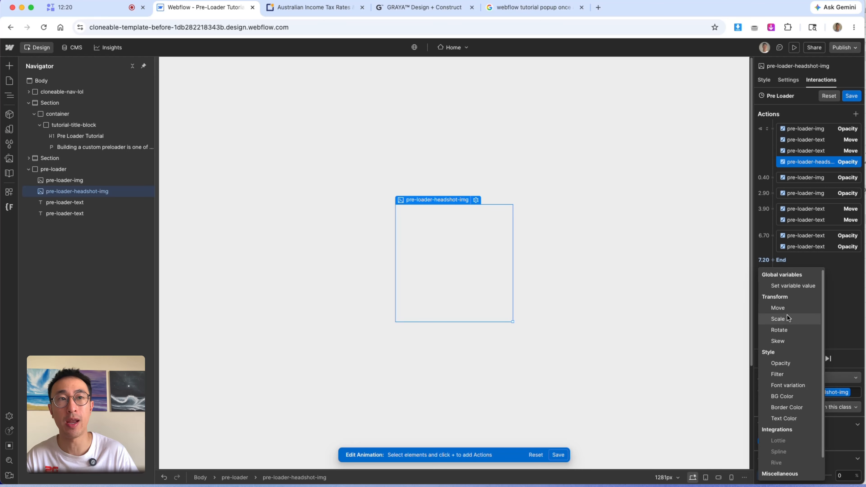
{"action": "left_click", "coordinate": [786, 364]}
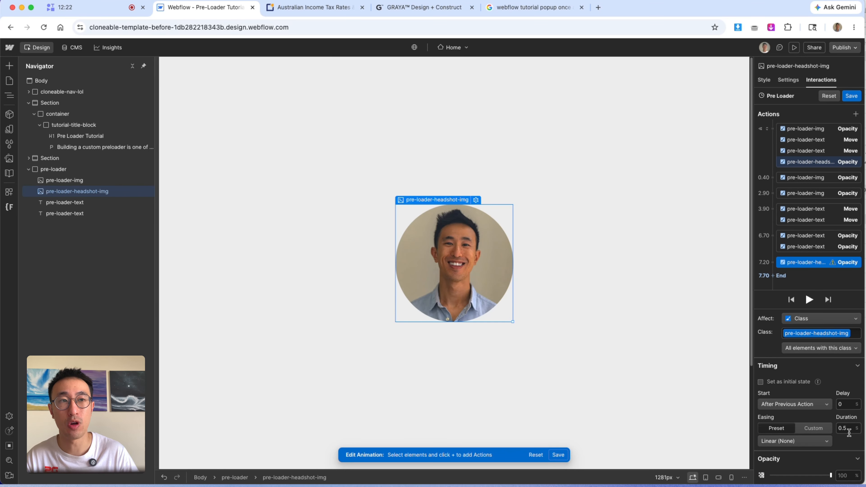
{"action": "left_click", "coordinate": [831, 476]}
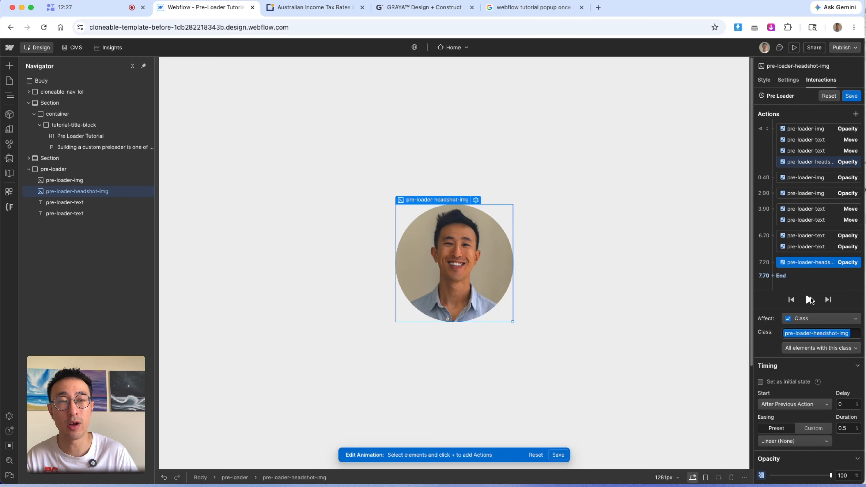
{"action": "left_click", "coordinate": [810, 300]}
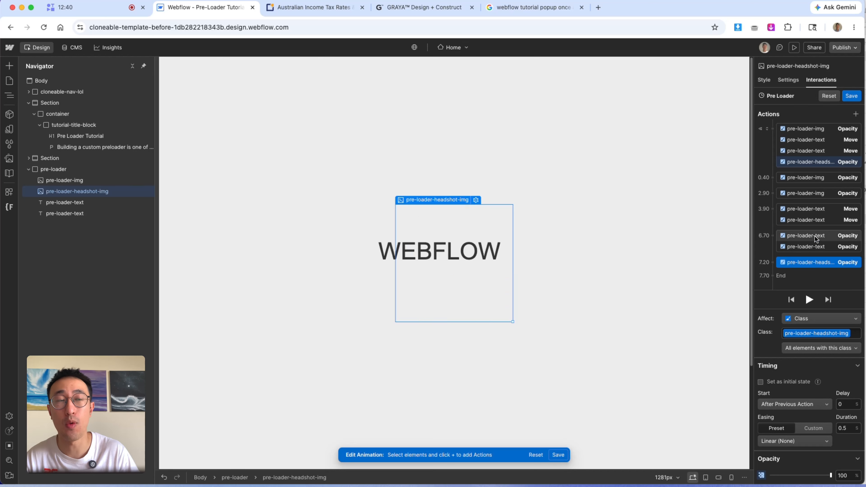
- Set the easing of both text fade-out Opacity actions to Ease In
{"action": "left_click", "coordinate": [816, 239]}
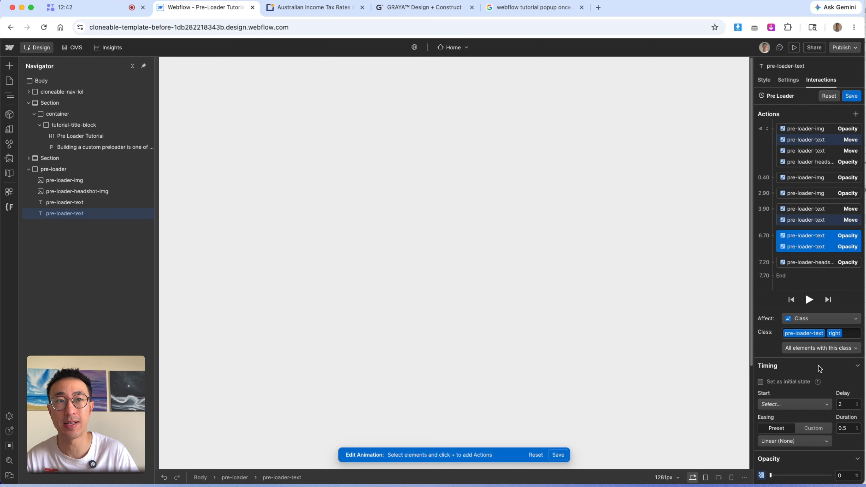
{"action": "left_click", "coordinate": [792, 442]}
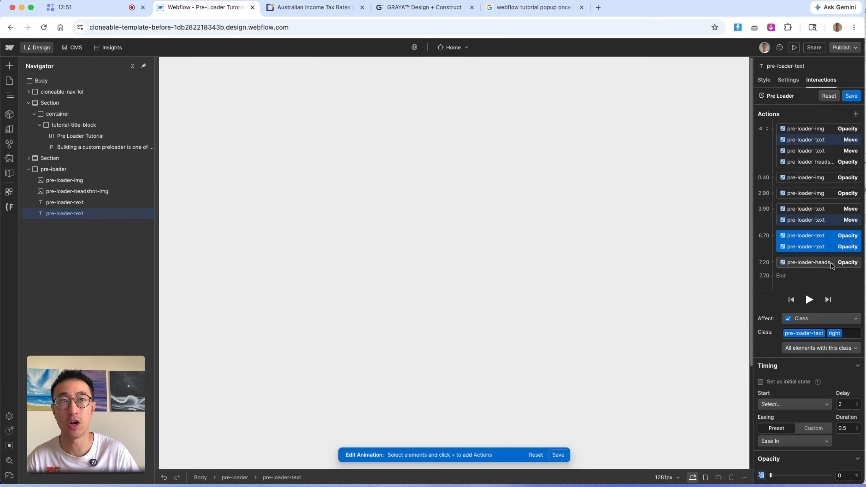
{"action": "left_click_drag", "start_coordinate": [834, 263], "coordinate": [823, 271]}
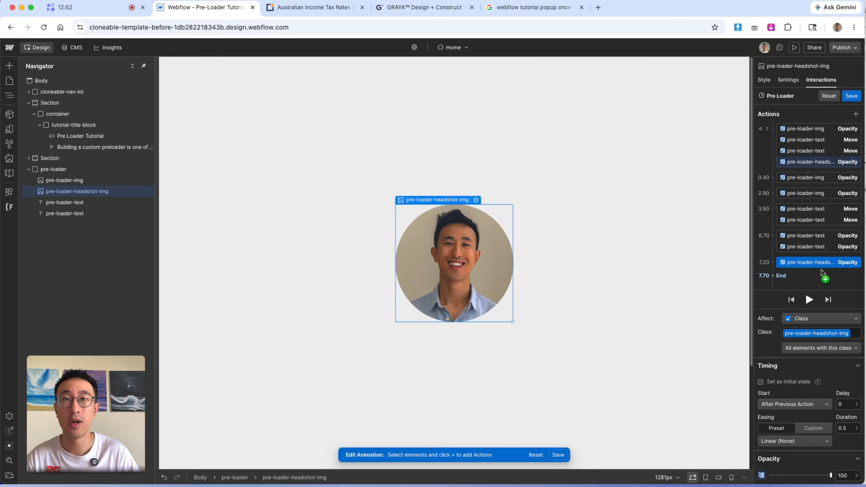
- Add a final Opacity action for the pre-loader class, fading the whole overlay to 0%
{"action": "left_click", "coordinate": [86, 170]}
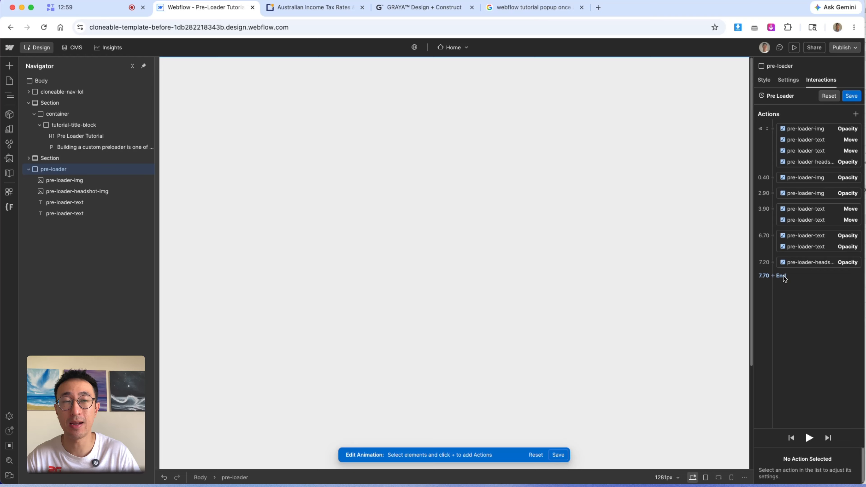
{"action": "left_click", "coordinate": [781, 275]}
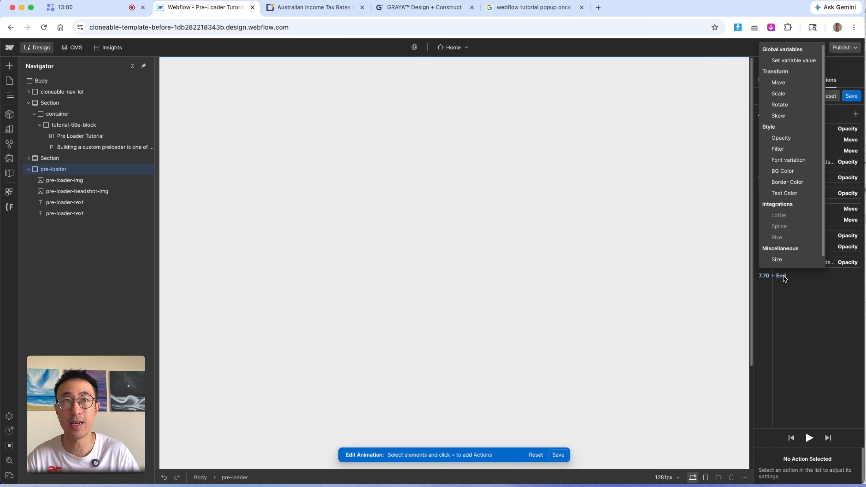
{"action": "left_click", "coordinate": [795, 138]}
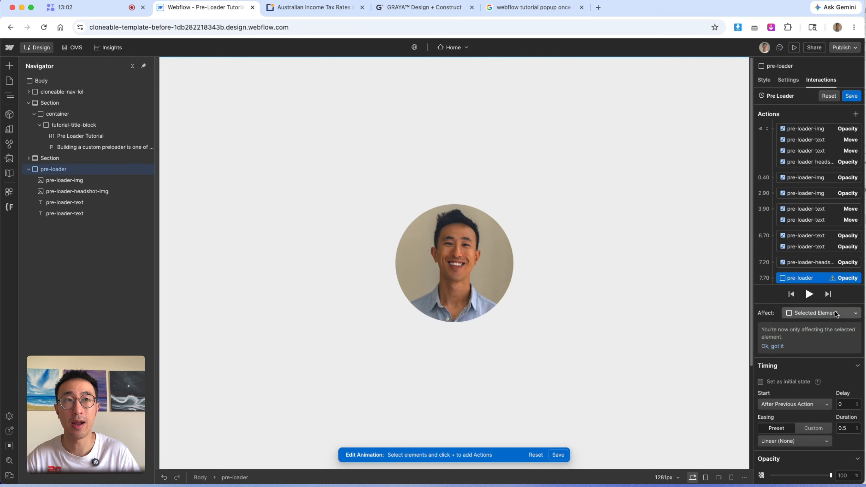
{"action": "left_click", "coordinate": [837, 313]}
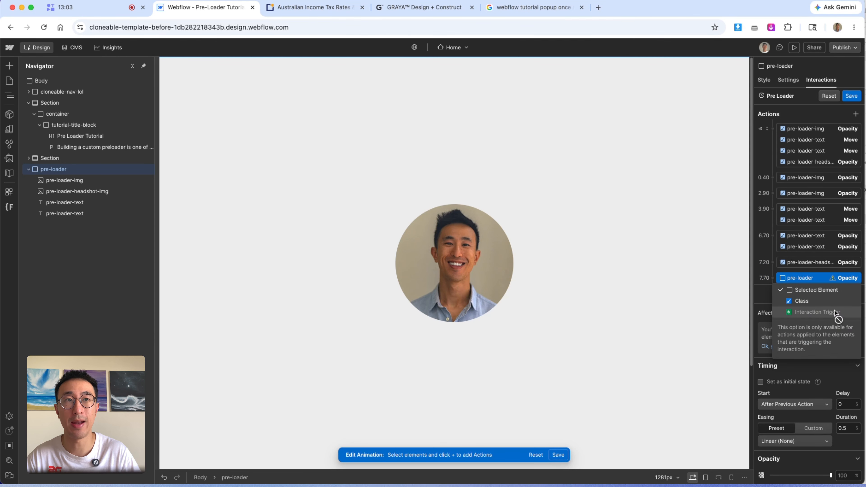
{"action": "left_click", "coordinate": [830, 303]}
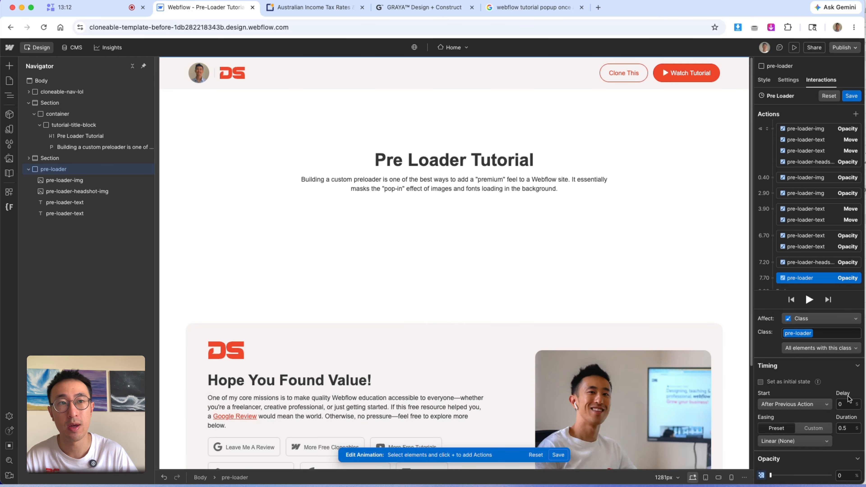
- Give the pre-loader fade-out a 2 s delay, 1.2 s duration and Out Quad easing
{"action": "left_click", "coordinate": [848, 403]}
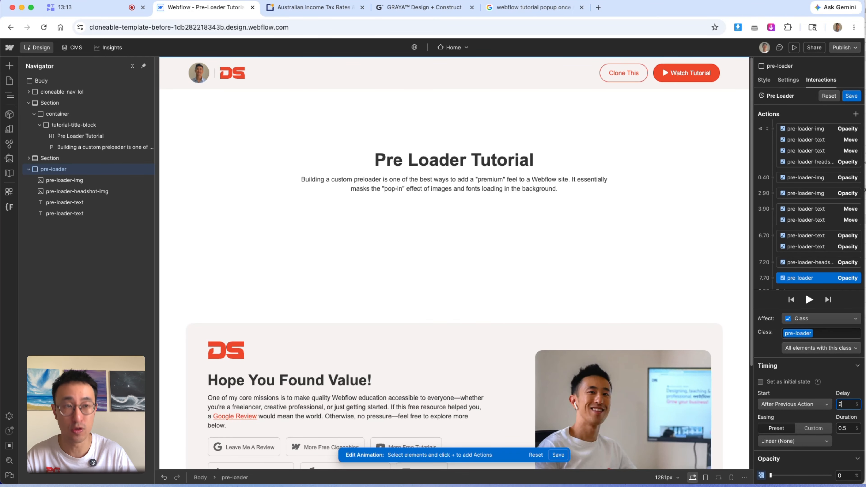
{"action": "left_click", "coordinate": [849, 428]}
{"action": "type", "text": "1"}
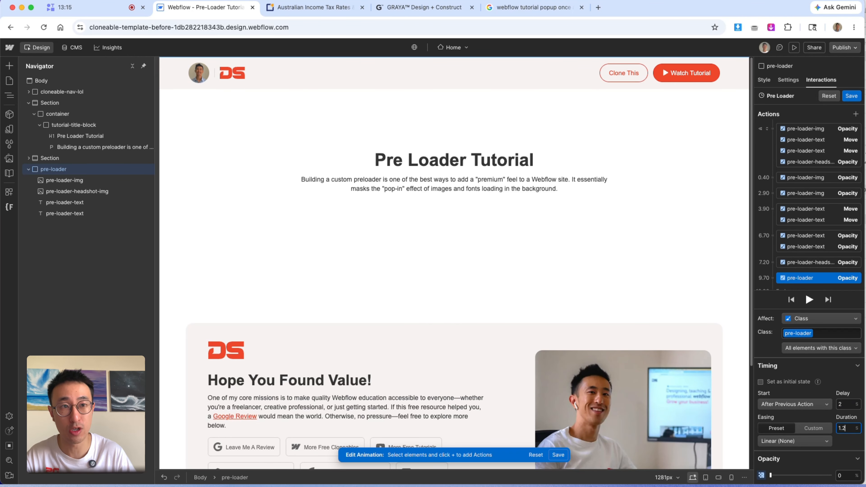
{"action": "type", "text": ".2"}
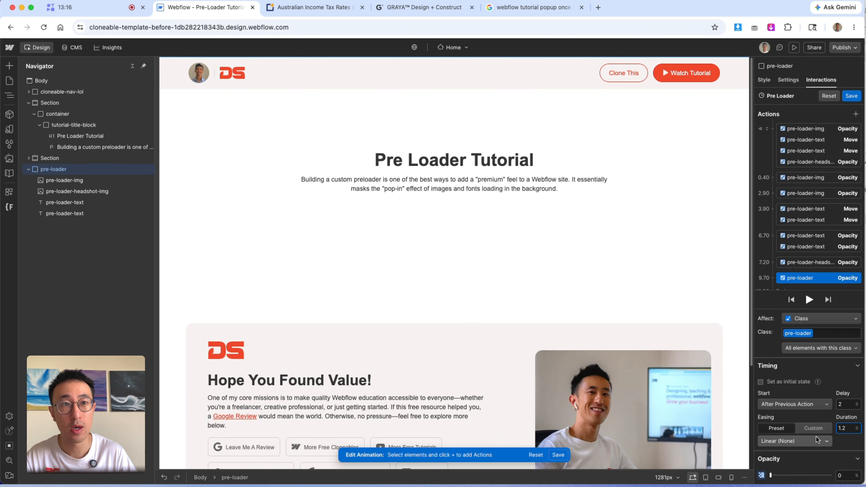
{"action": "left_click", "coordinate": [795, 441]}
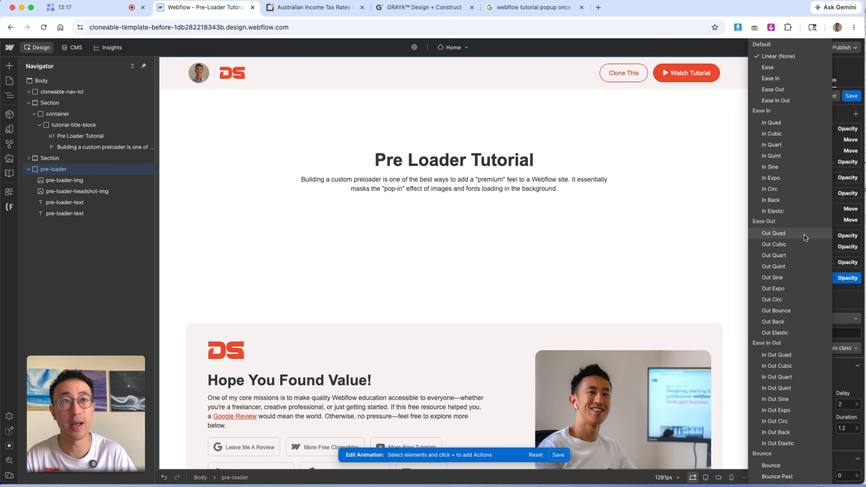
{"action": "left_click", "coordinate": [804, 235]}
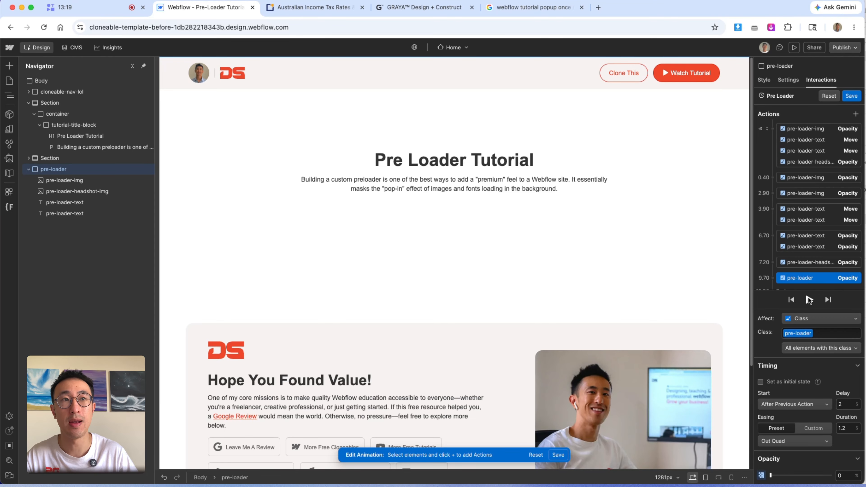
- Preview the full pre-loader timeline and save the animation
{"action": "left_click", "coordinate": [810, 300]}
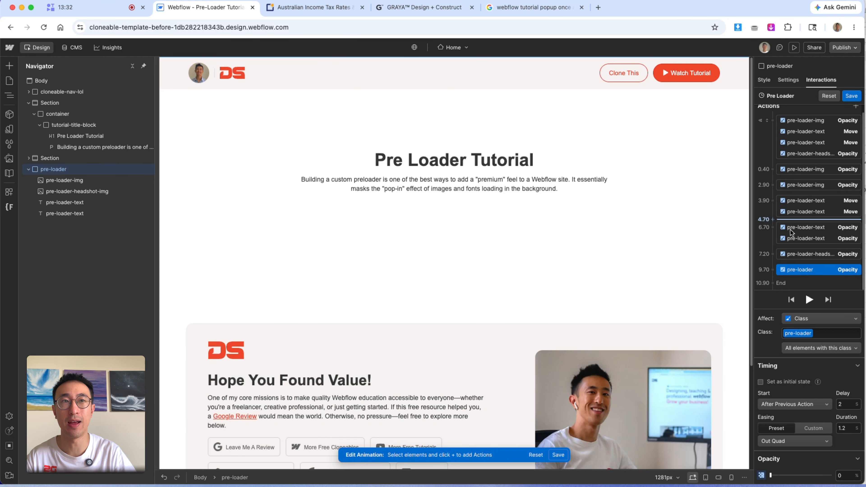
{"action": "scroll", "coordinate": [764, 266], "scroll_direction": "down", "scroll_amount": 1}
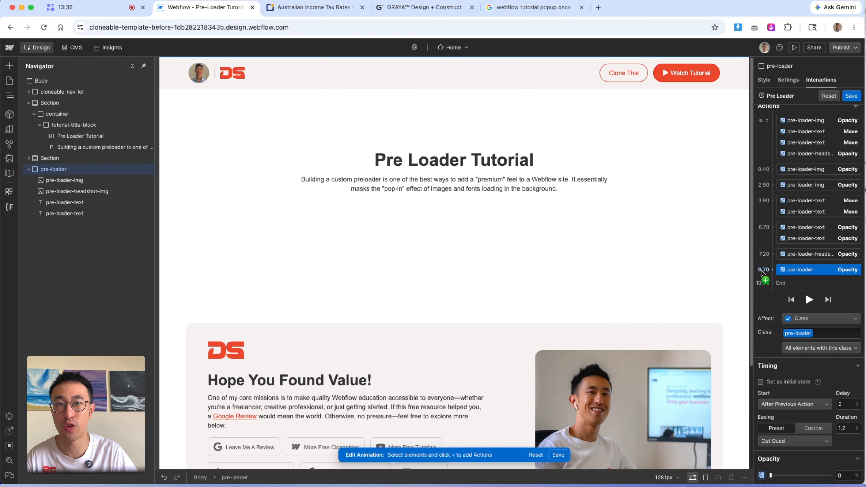
{"action": "left_click", "coordinate": [852, 95]}
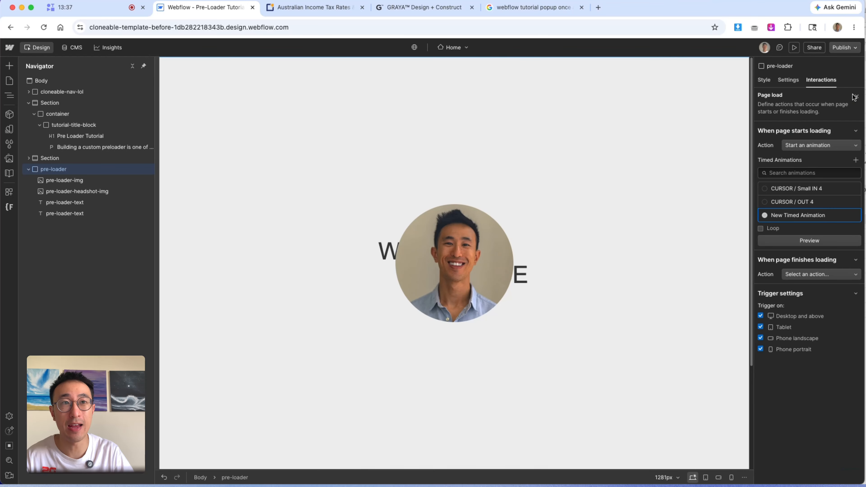
- Try hiding the pre-loader by setting its display to None, then restore it to Flex
{"action": "left_click", "coordinate": [704, 109]}
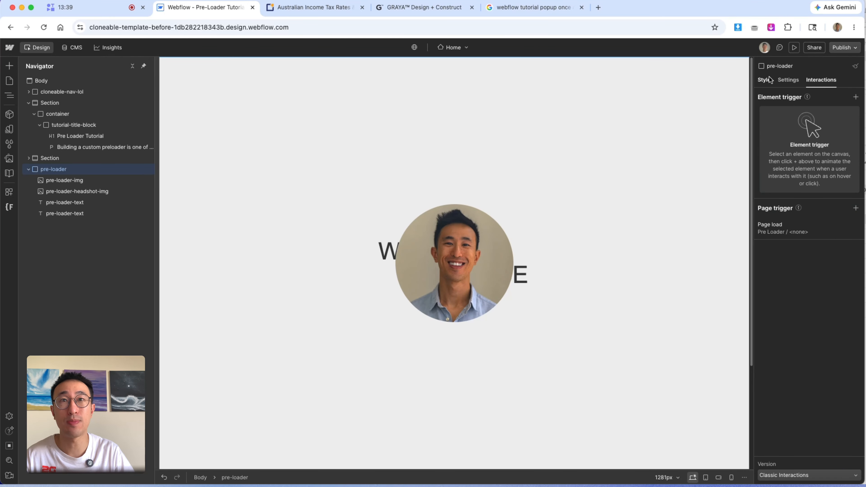
{"action": "left_click", "coordinate": [766, 80]}
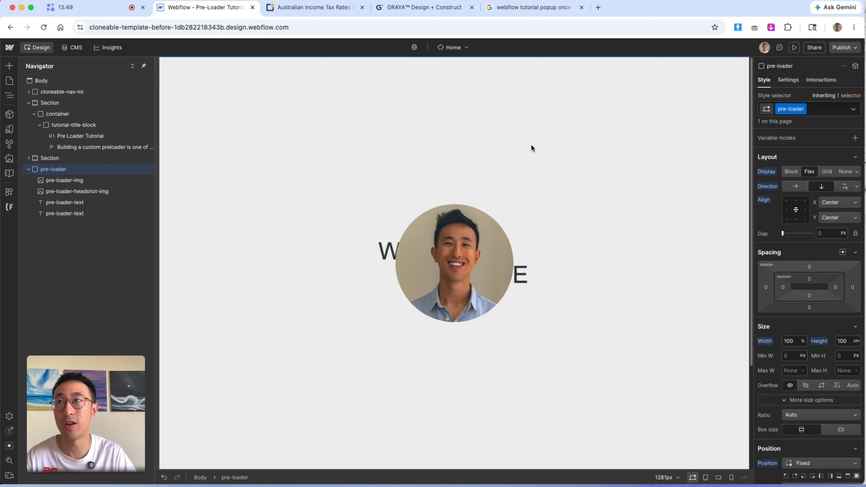
{"action": "left_click", "coordinate": [846, 172]}
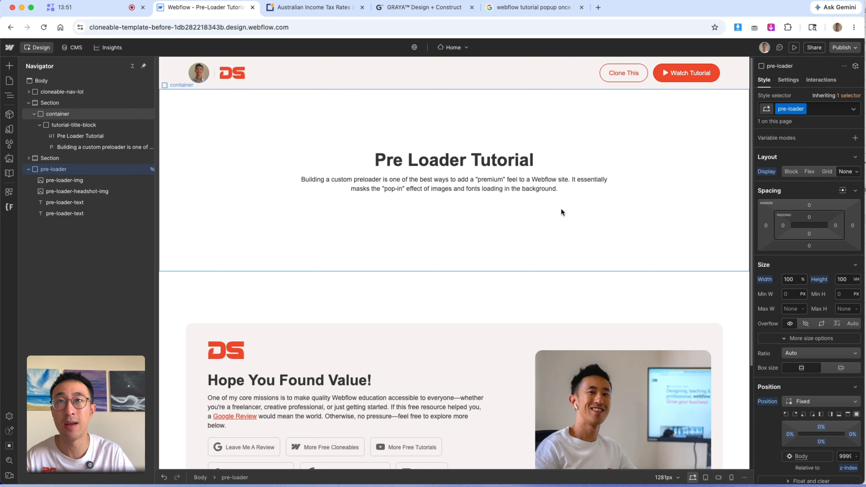
{"action": "double_click", "coordinate": [504, 159]}
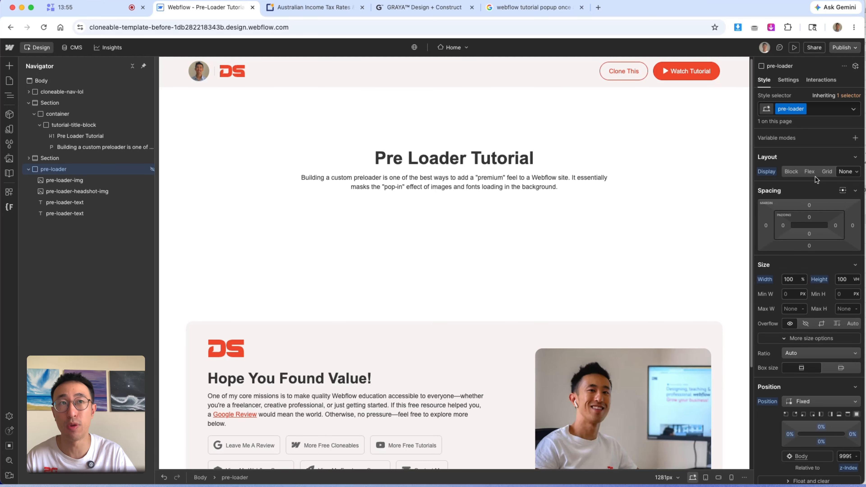
{"action": "left_click", "coordinate": [811, 172]}
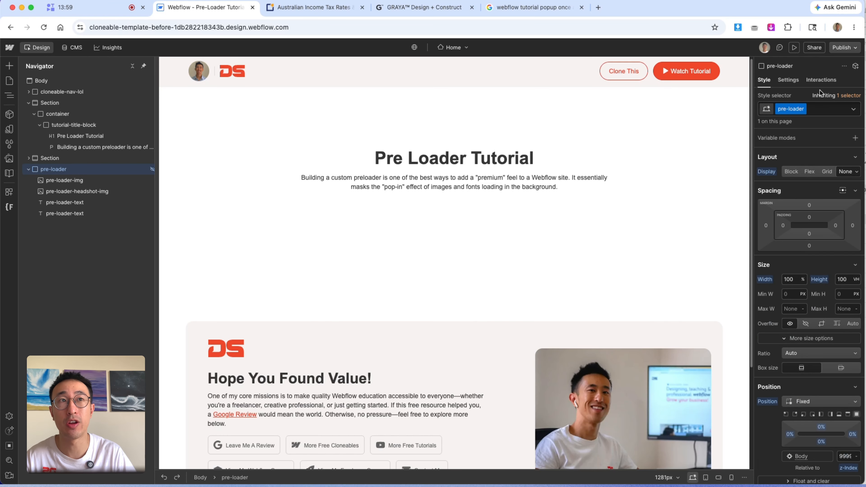
{"action": "left_click", "coordinate": [822, 81]}
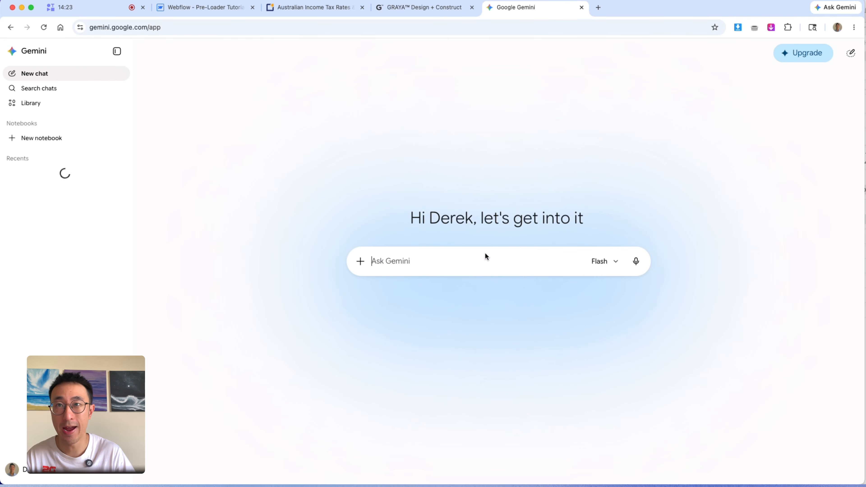
- Ask Gemini how to make the .pre-loader class, currently display none, show as flex immediately on page load without flicker, and read the answer
{"action": "type", "text": "In webflow i have a class"}
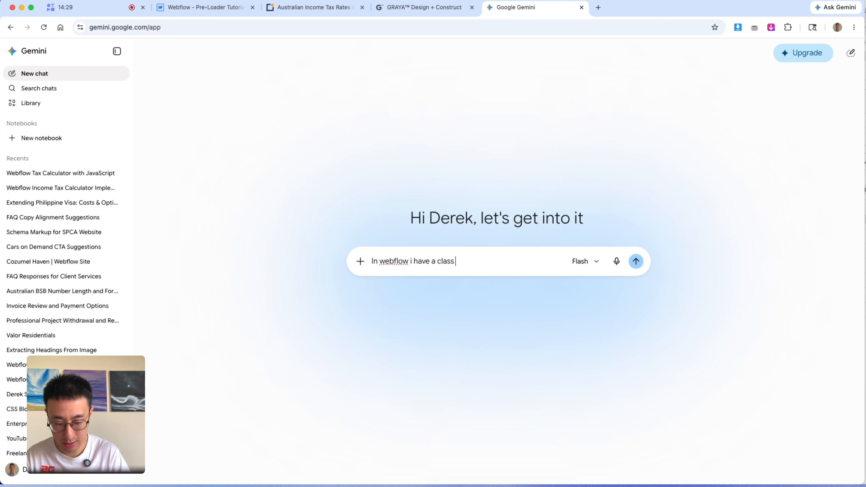
{"action": "type", "text": " called"}
{"action": "key", "text": "shift+Return"}
{"action": "key", "text": "shift+Return"}
{"action": "type", "text": ".pre-loader"}
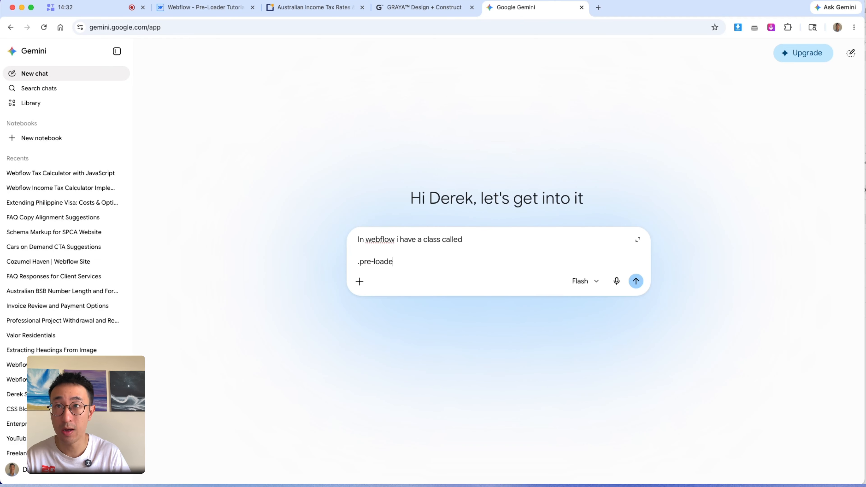
{"action": "key", "text": "shift+Return"}
{"action": "key", "text": "shift+Return"}
{"action": "type", "text": "And iu"}
{"action": "type", "text": "urren"}
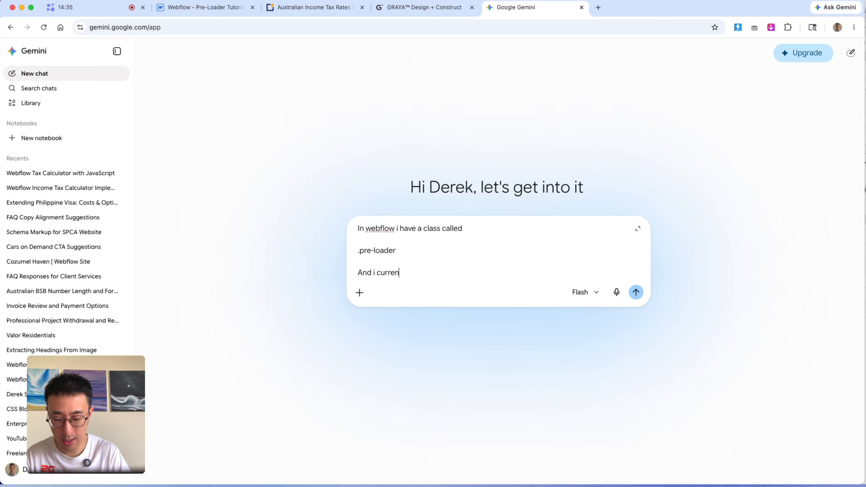
{"action": "type", "text": "tly have it set to d"}
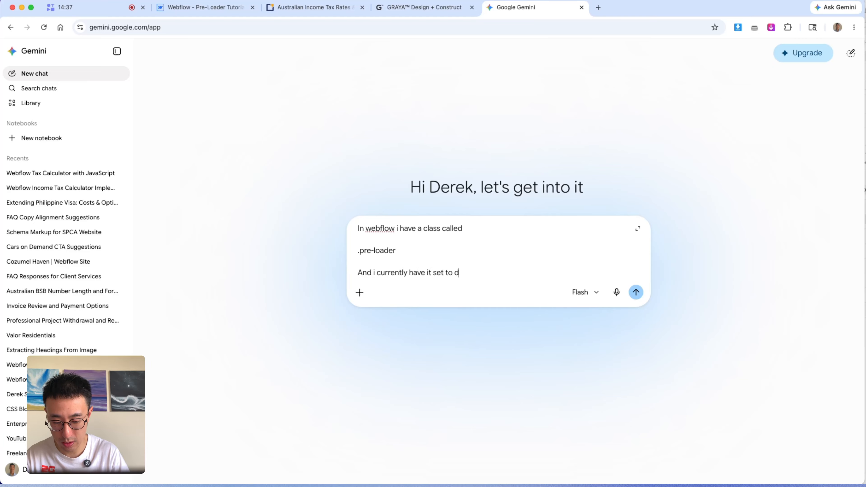
{"action": "type", "text": "isplay none. but oin"}
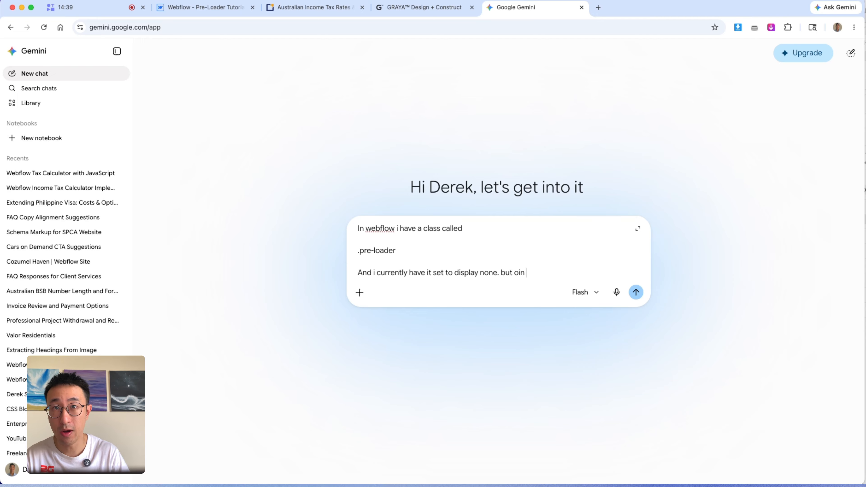
{"action": "key", "text": "BackSpace"}
{"action": "key", "text": "BackSpace"}
{"action": "type", "text": "n page load i want"}
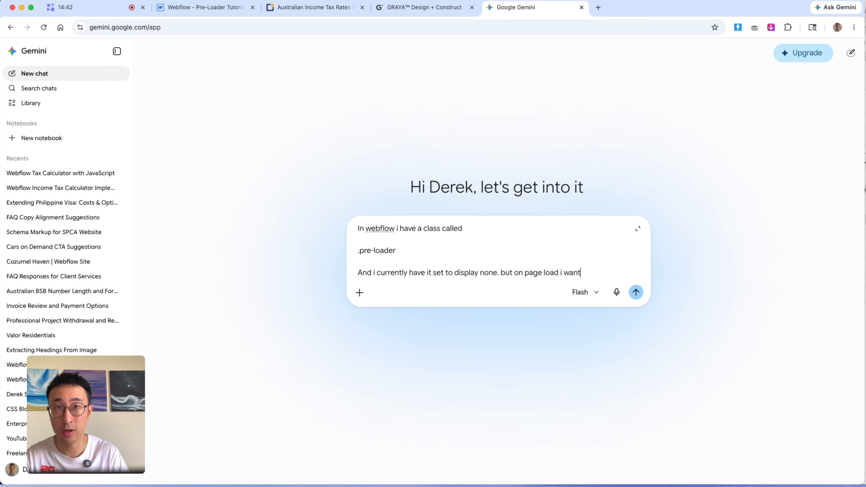
{"action": "type", "text": " it to be disp"}
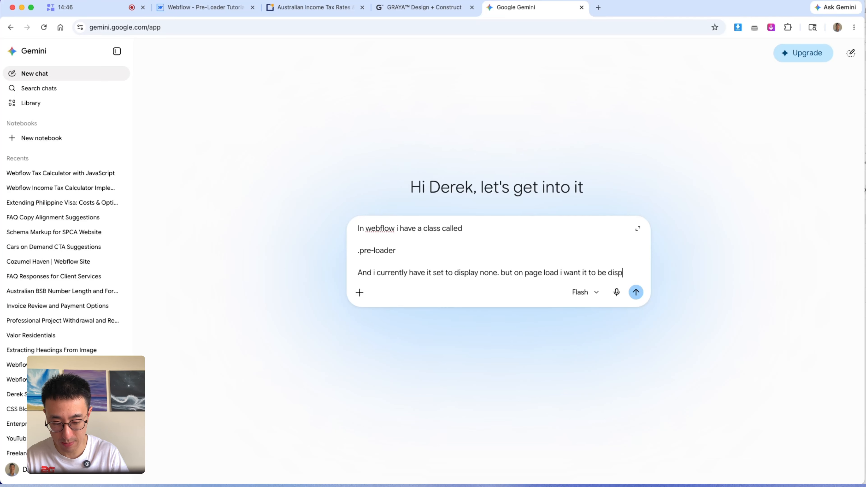
{"action": "type", "text": "lay flex straigh"}
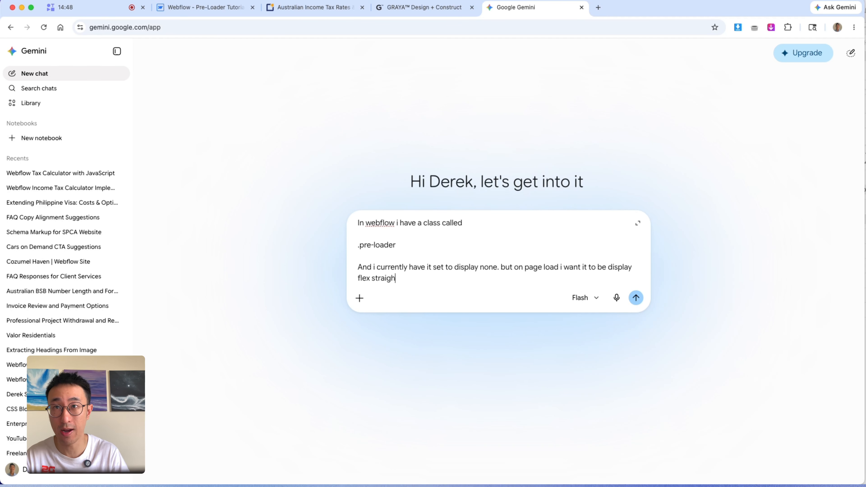
{"action": "type", "text": "t away nop glict"}
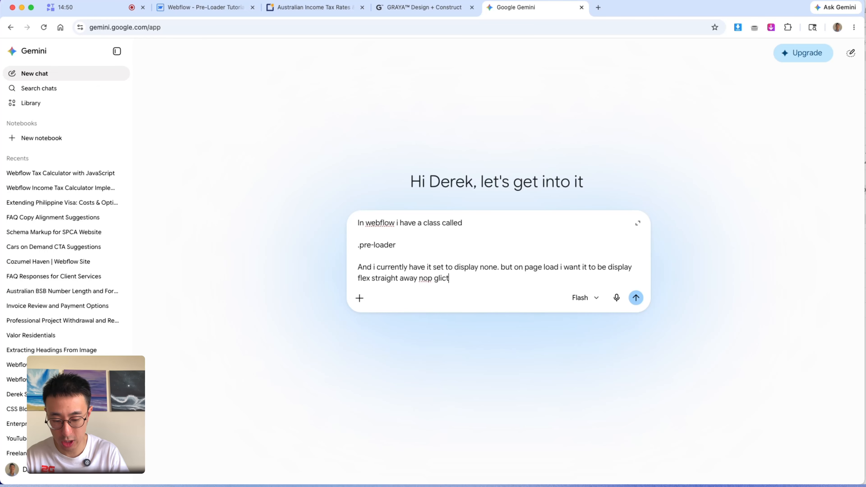
{"action": "type", "text": "h of flicker"}
{"action": "key", "text": "Return"}
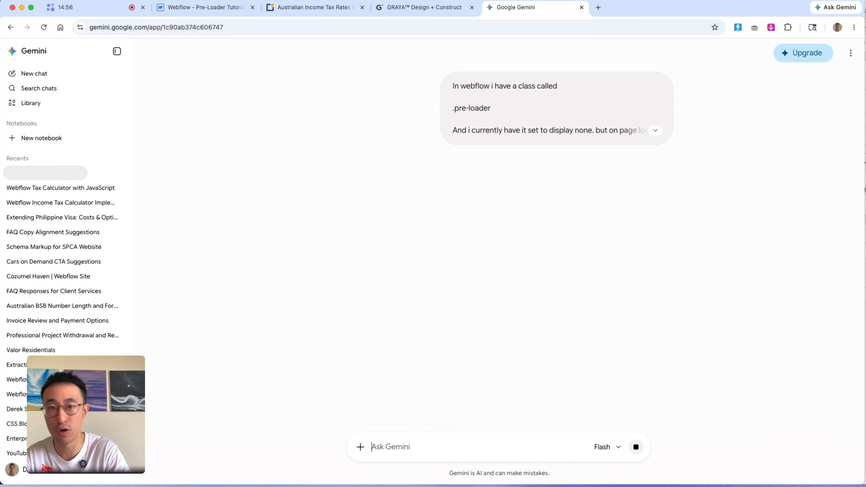
{"action": "scroll", "coordinate": [497, 221], "scroll_direction": "down", "scroll_amount": 7}
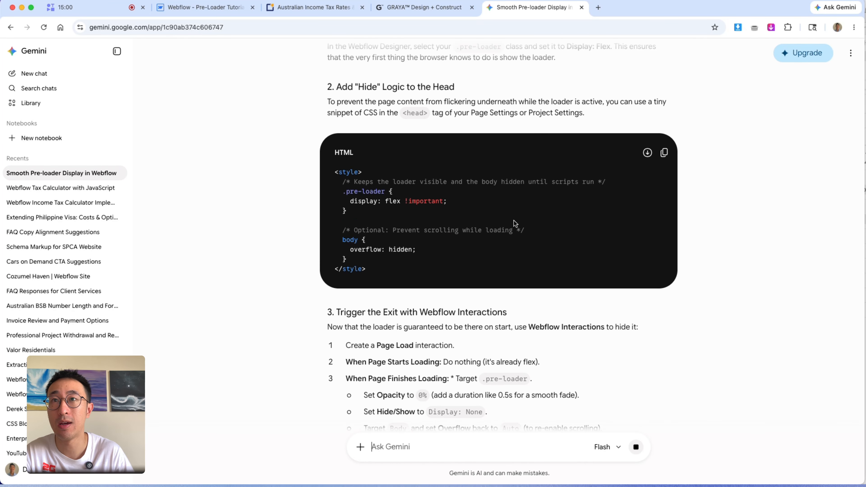
{"action": "scroll", "coordinate": [441, 117], "scroll_direction": "down", "scroll_amount": 4}
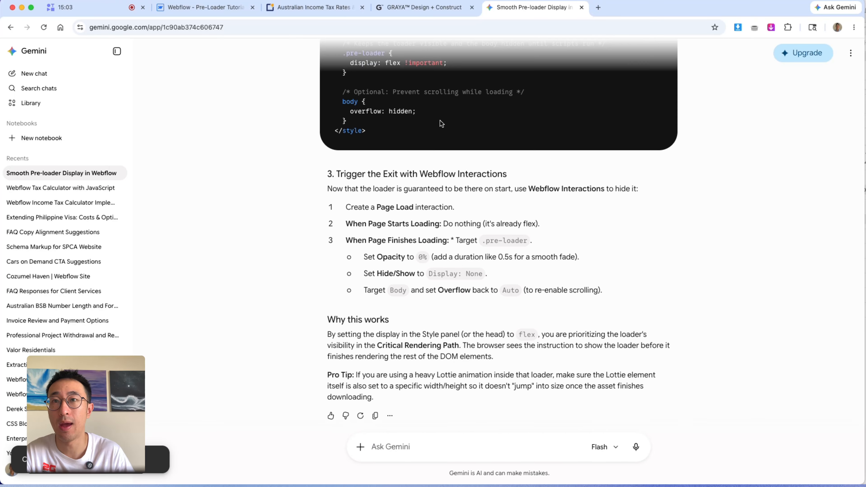
- Paste the suggested CSS snippet into the Home page's Inside head tag custom code and save the page settings
{"action": "left_click", "coordinate": [205, 8]}
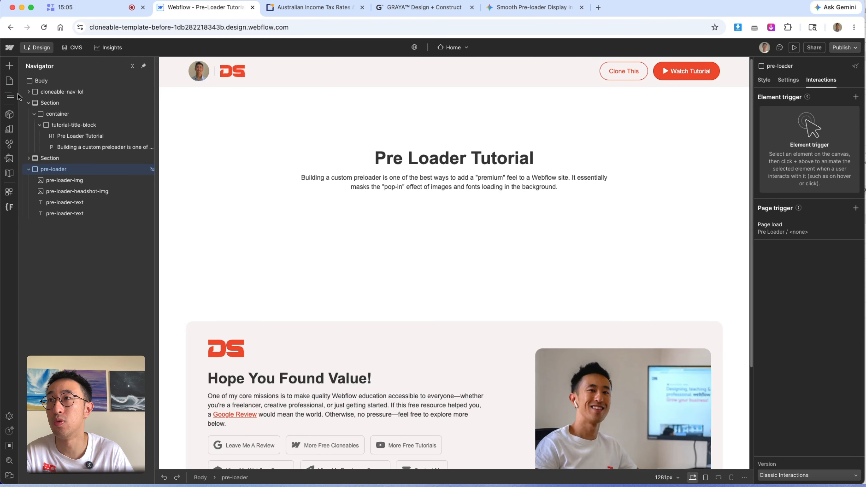
{"action": "left_click", "coordinate": [10, 80]}
{"action": "left_click", "coordinate": [107, 118]}
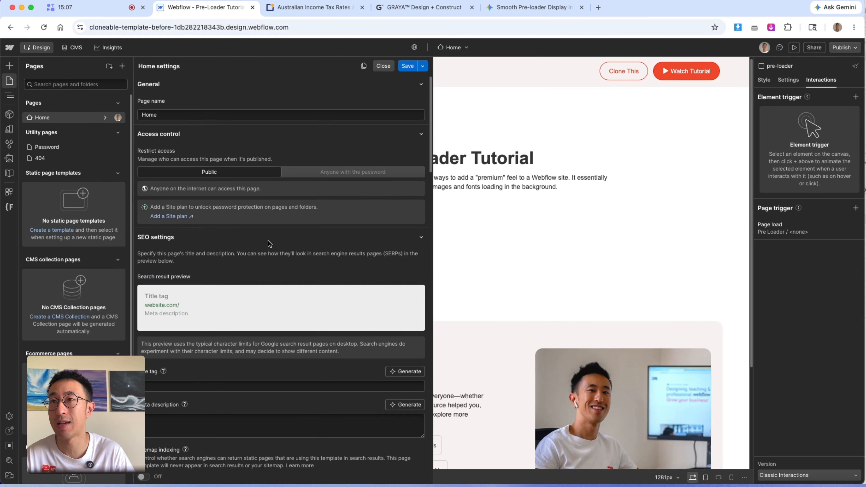
{"action": "scroll", "coordinate": [267, 242], "scroll_direction": "down", "scroll_amount": 15}
{"action": "left_click", "coordinate": [256, 363]}
{"action": "scroll", "coordinate": [253, 361], "scroll_direction": "down", "scroll_amount": 2}
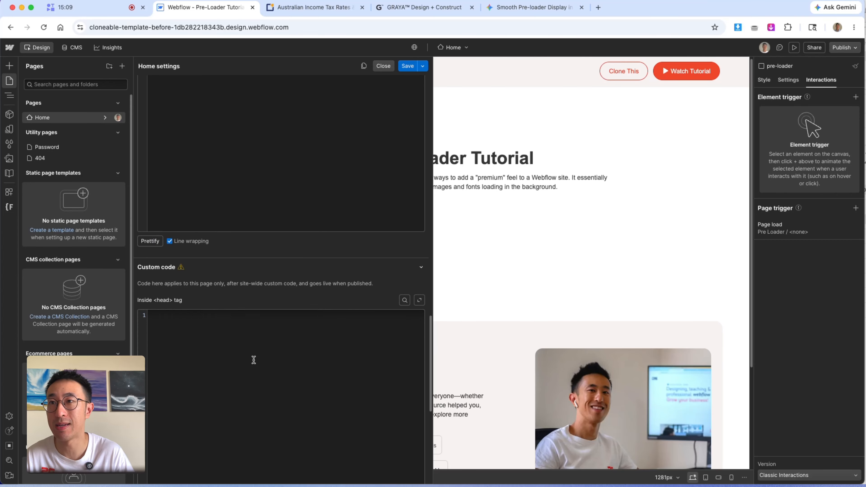
{"action": "type", "text": "<style>   /* Keeps the loader visible and the body hidden until scripts run */   .pre-loader {     display: flex !important;   }    /* Optional: Prevent scrolling while loading */   body {     overflow: hidden;   } </style>"}
{"action": "left_click", "coordinate": [408, 66]}
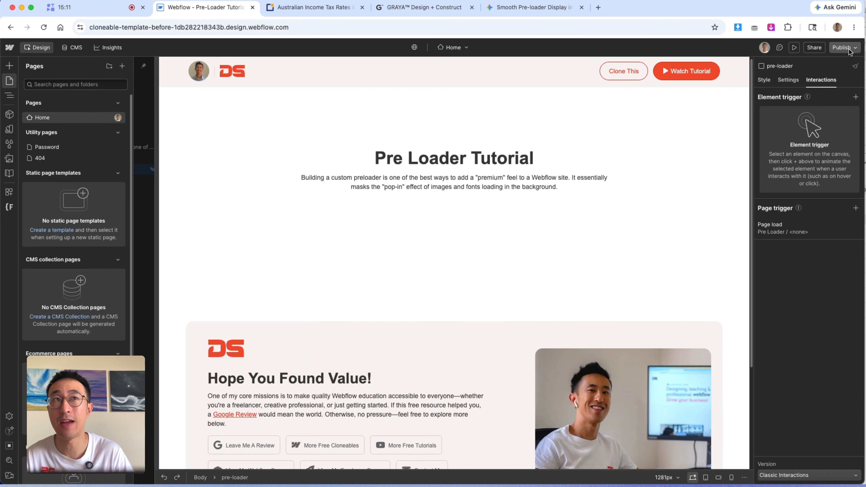
- Publish the site to the staging domain and open the published site in a new tab
{"action": "left_click", "coordinate": [846, 47]}
{"action": "left_click", "coordinate": [833, 174]}
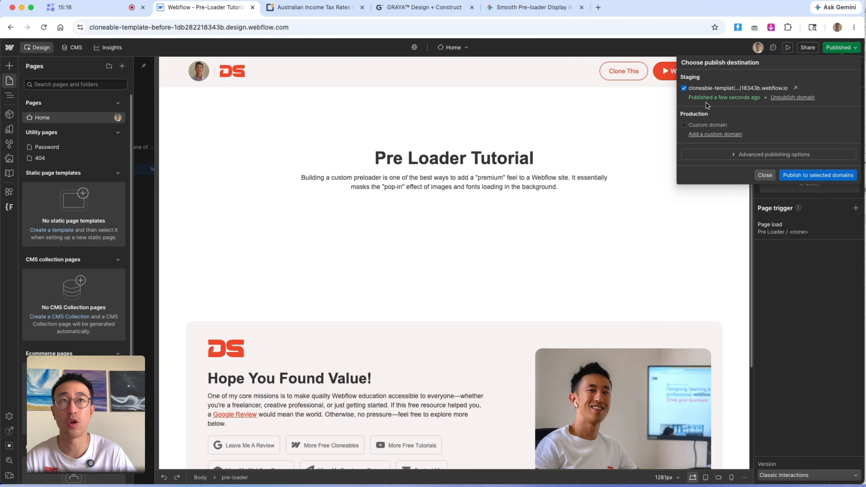
{"action": "left_click", "coordinate": [795, 88]}
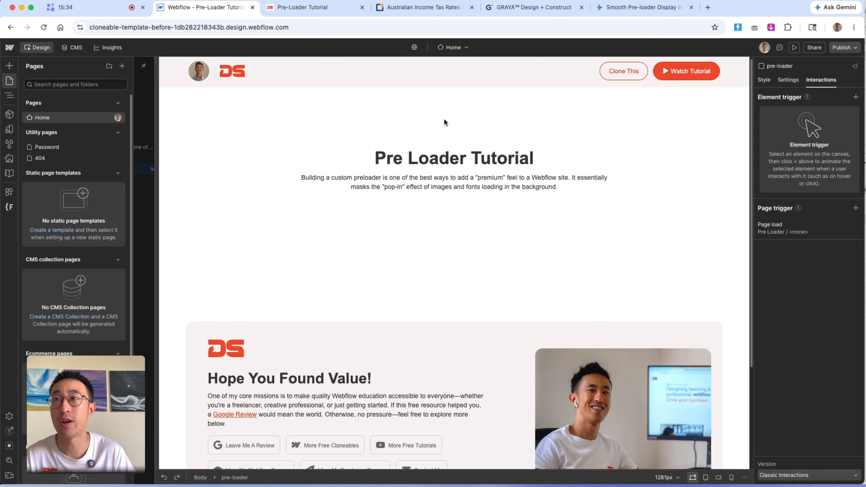
- Select the pre-loader, show it with display Flex, and inspect its text styles at the tablet breakpoint
{"action": "left_click", "coordinate": [240, 150]}
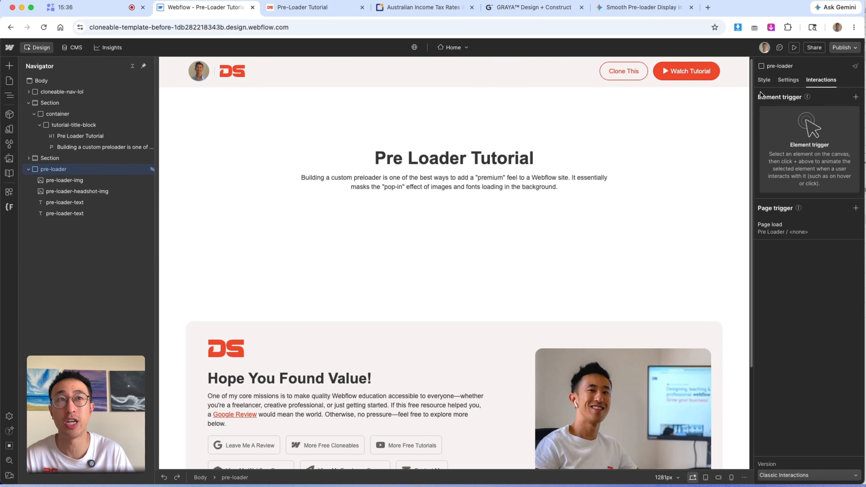
{"action": "left_click", "coordinate": [769, 79]}
{"action": "left_click", "coordinate": [810, 172]}
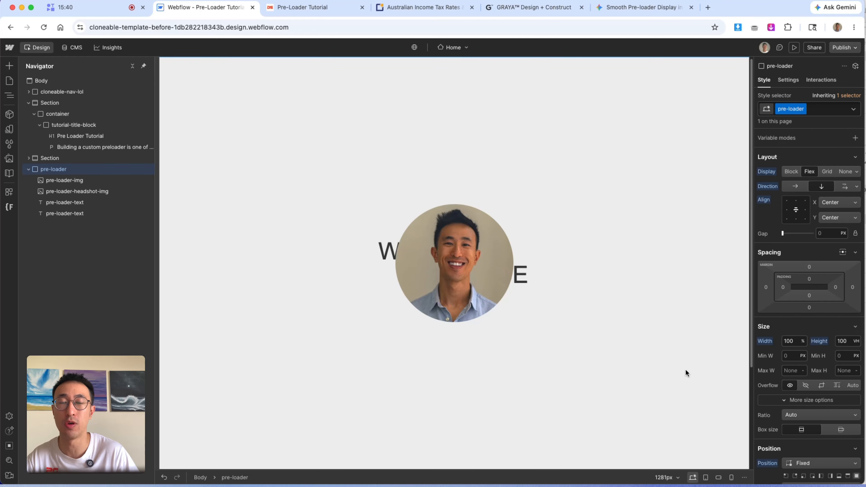
{"action": "left_click", "coordinate": [706, 477]}
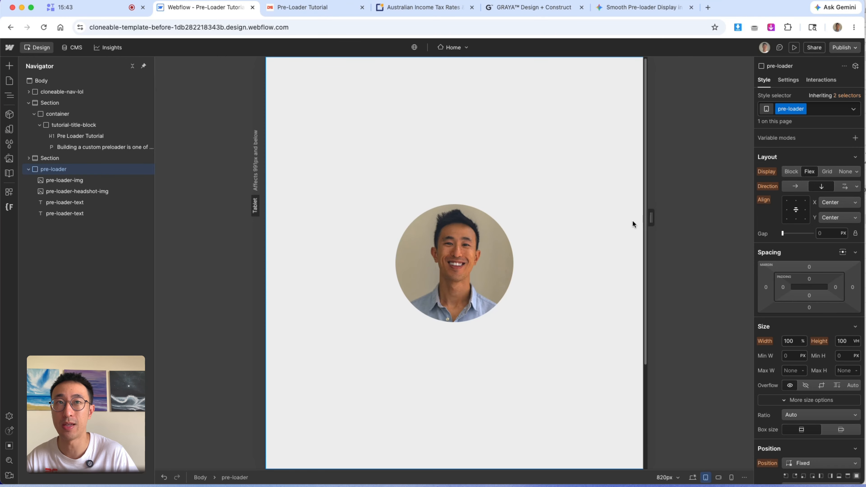
{"action": "left_click_drag", "start_coordinate": [651, 218], "coordinate": [685, 215]}
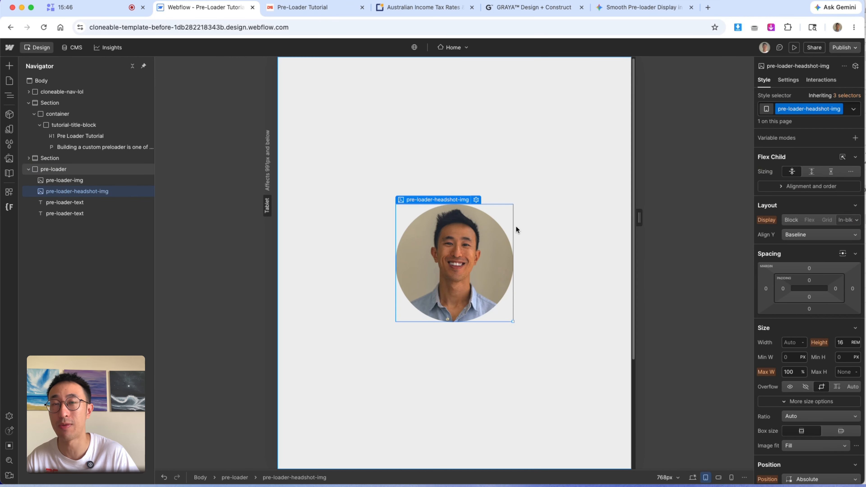
{"action": "left_click", "coordinate": [88, 202]}
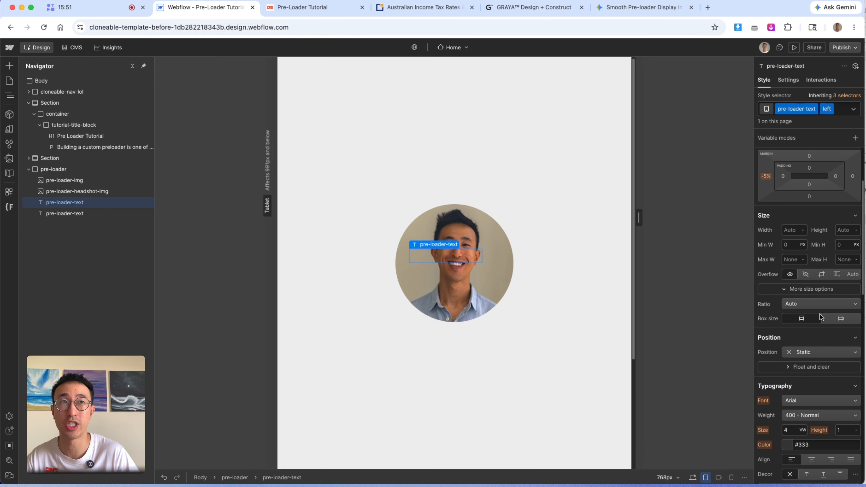
{"action": "scroll", "coordinate": [797, 322], "scroll_direction": "down", "scroll_amount": 3}
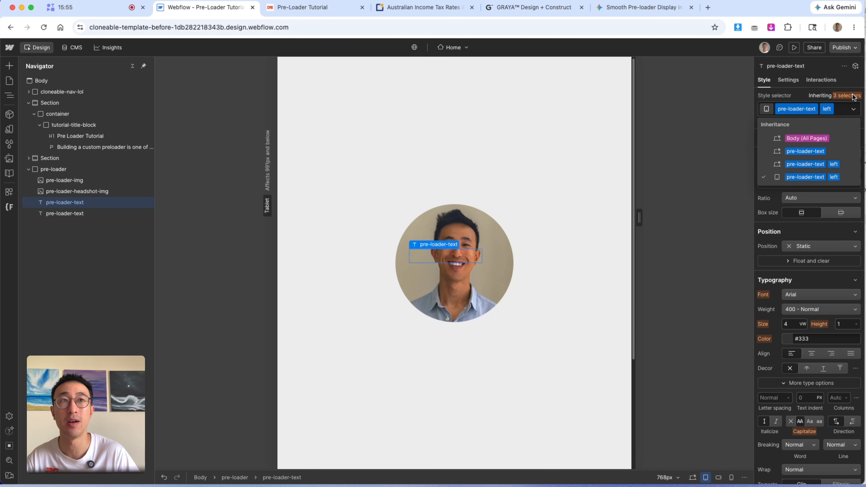
{"action": "double_click", "coordinate": [795, 110]}
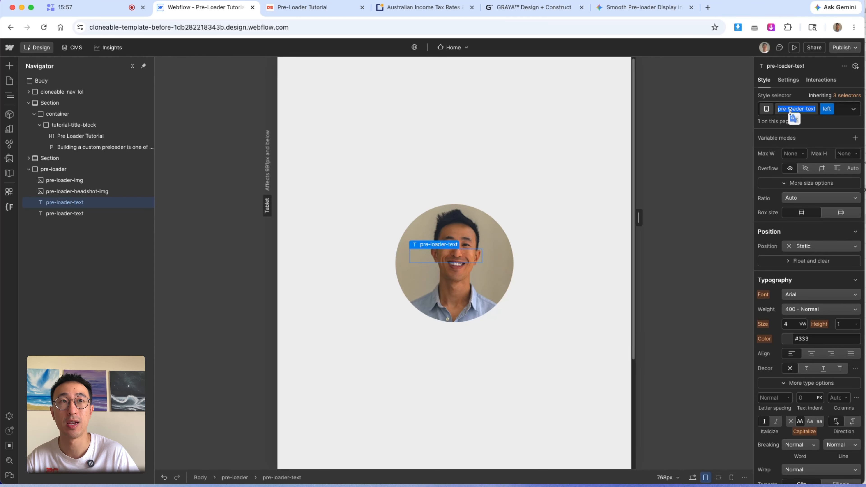
- Try adding a text block with the pre-loader-text class inside the pre-loader
{"action": "left_click", "coordinate": [585, 169]}
{"action": "key", "text": "super+e"}
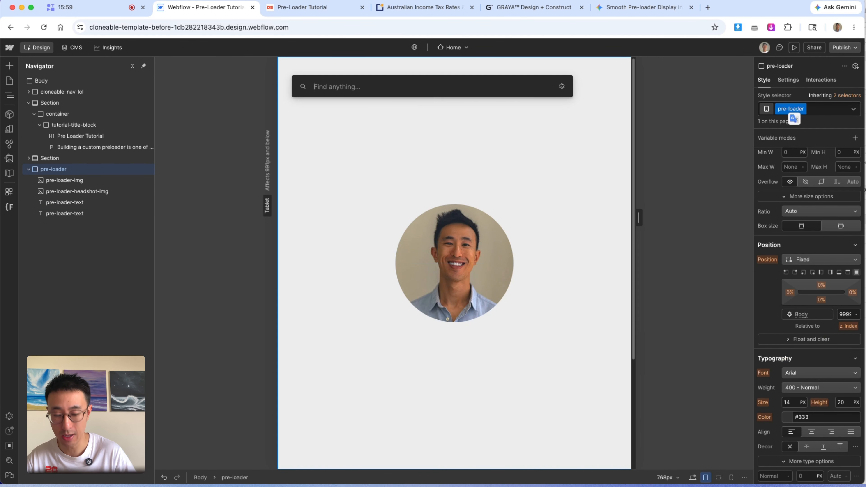
{"action": "type", "text": "text"}
{"action": "key", "text": "Return"}
{"action": "key", "text": "super+Return"}
{"action": "type", "text": "pre-loader-text"}
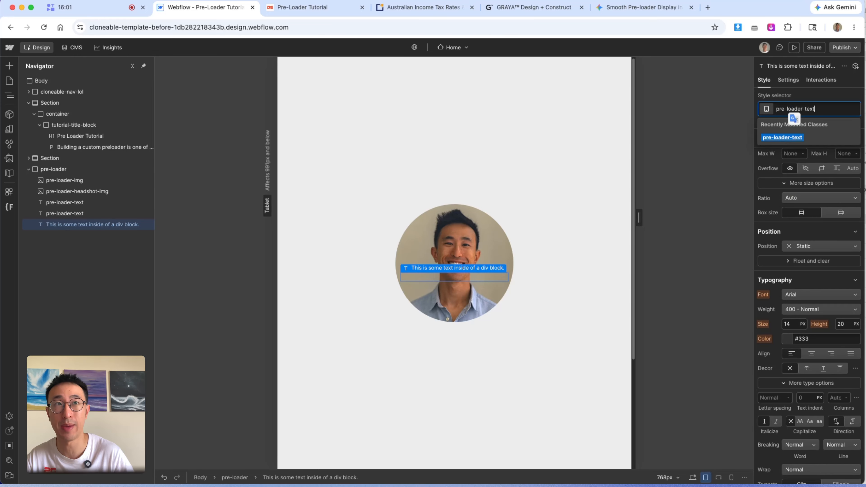
{"action": "key", "text": "Return"}
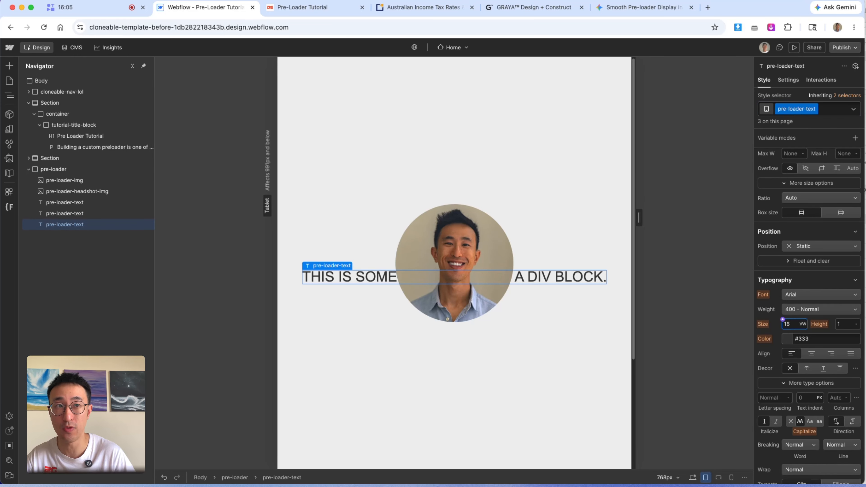
{"action": "key", "text": "Return"}
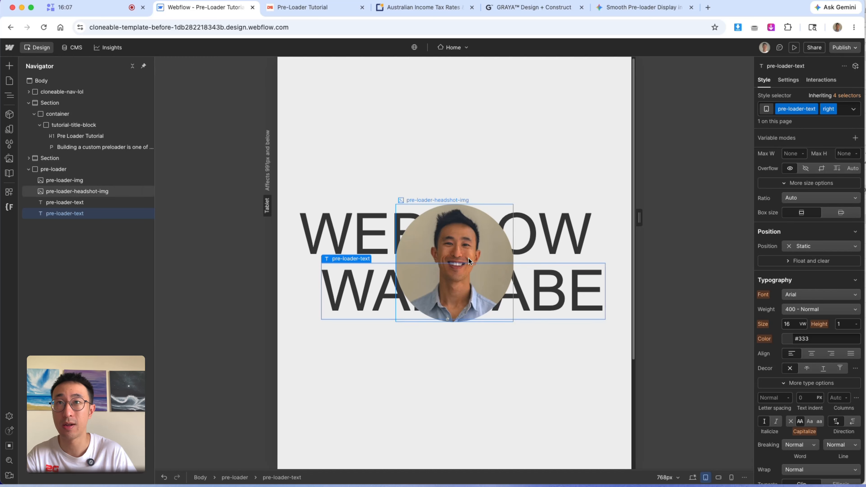
- Check how the WEBFLOW WANNABE text fits at the mobile landscape and mobile portrait breakpoints
{"action": "mouse_move", "coordinate": [639, 217]}
{"action": "left_mouse_down"}
{"action": "mouse_move", "coordinate": [683, 218]}
{"action": "mouse_move", "coordinate": [637, 219]}
{"action": "left_mouse_up"}
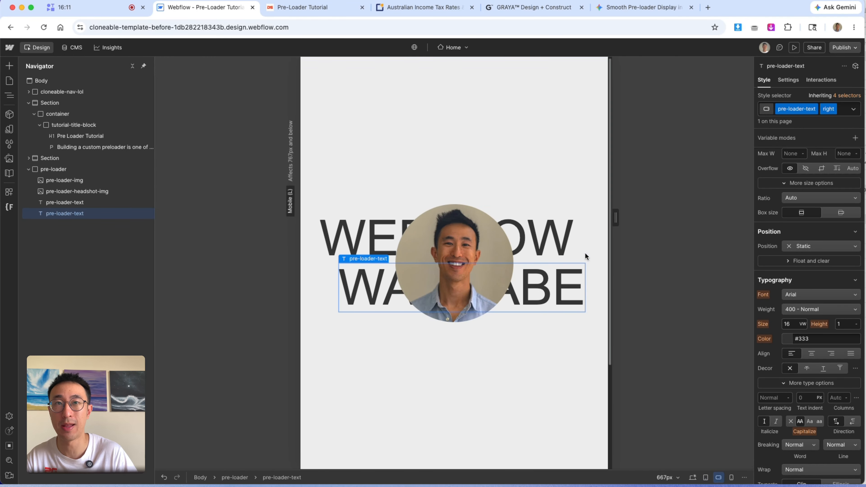
{"action": "left_click_drag", "start_coordinate": [614, 217], "coordinate": [547, 219]}
{"action": "left_click", "coordinate": [729, 478]}
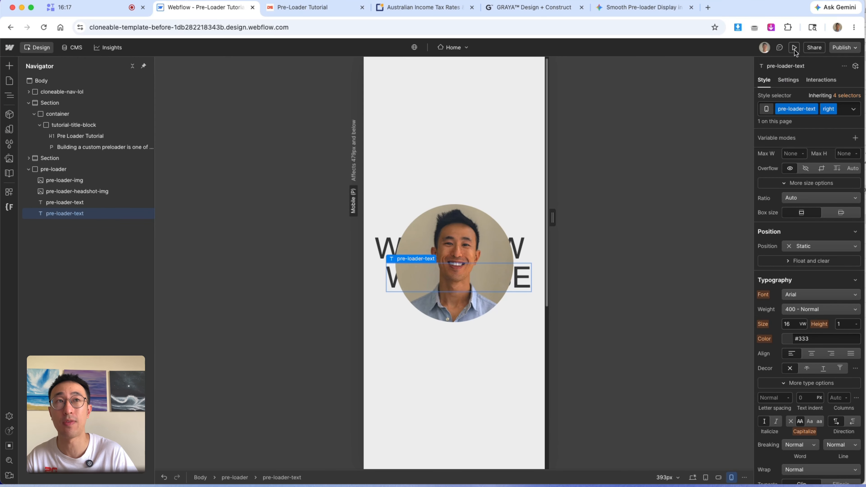
- Preview the page at mobile and desktop sizes, then return to the designer
{"action": "left_click", "coordinate": [795, 48]}
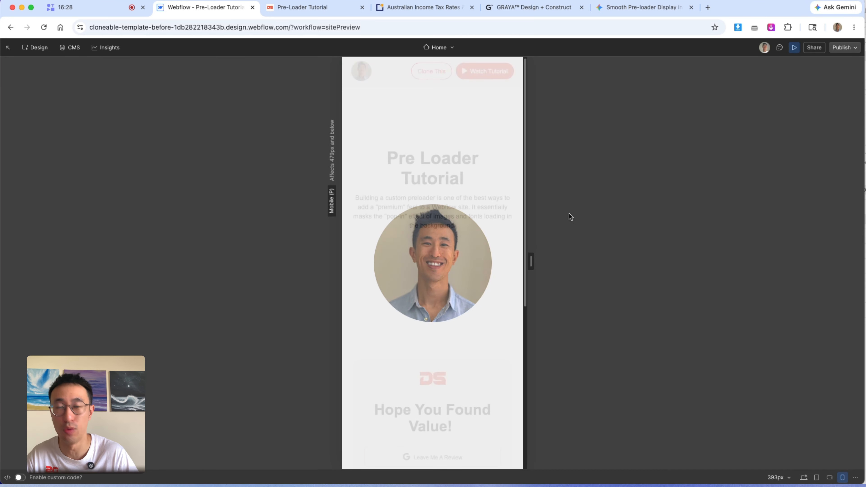
{"action": "left_click", "coordinate": [805, 478]}
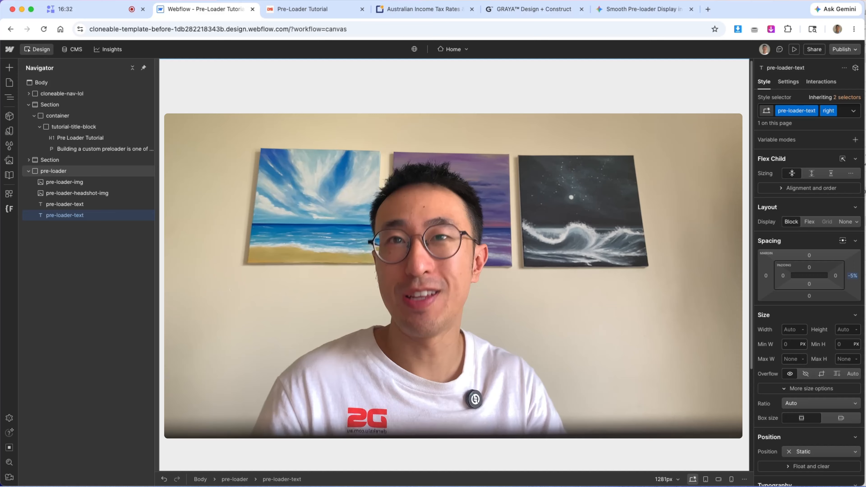
{"action": "left_click", "coordinate": [53, 171]}
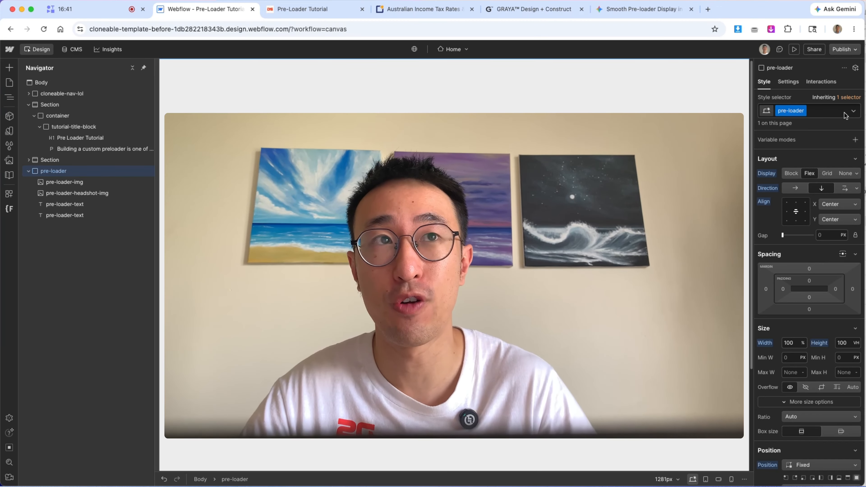
{"action": "left_click", "coordinate": [828, 82]}
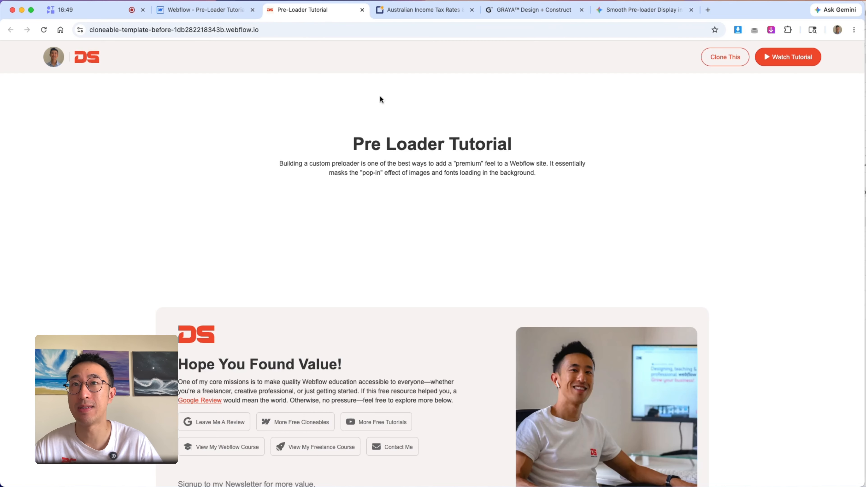
- Switch to the GRAYA site tab and reload it to compare its pre-loader
{"action": "left_click", "coordinate": [523, 10]}
{"action": "key", "text": "super+r"}
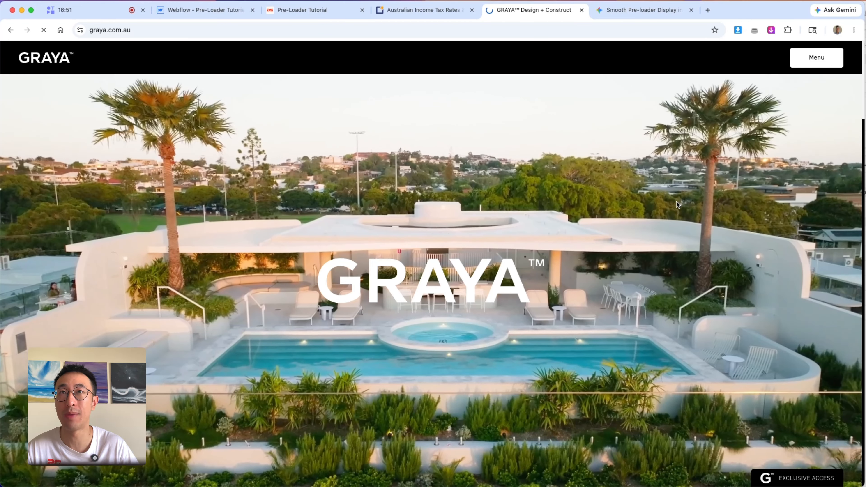